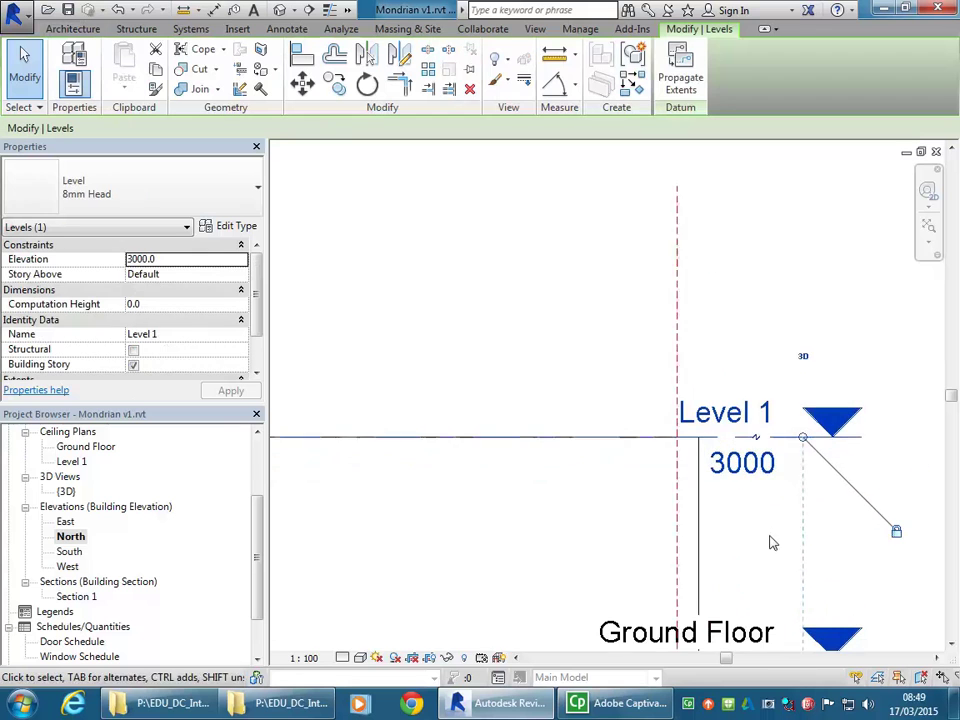
# Step: Set the Level 1 elevation to 4000 in the North elevation
pyautogui.write('40')
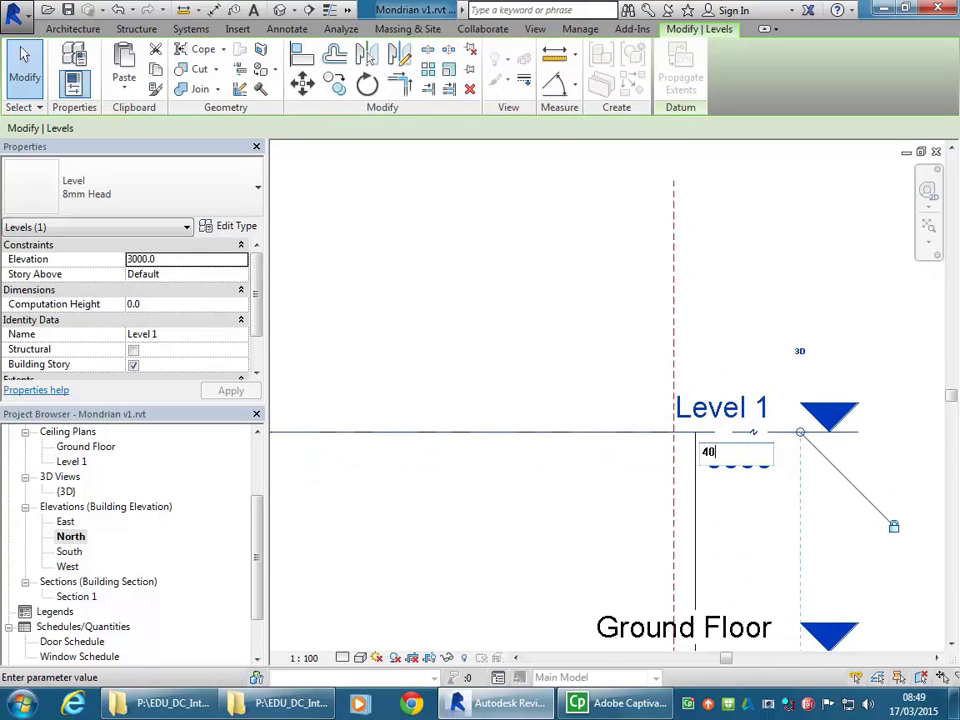
pyautogui.press('Return')
pyautogui.click(497, 257)
pyautogui.scroll(-3, 556, 290)
pyautogui.moveTo(556, 290); pyautogui.dragTo(692, 367, button='middle')
pyautogui.scroll(-1, 590, 392)
pyautogui.moveTo(590, 392); pyautogui.dragTo(610, 367, button='middle')
# Step: Open the {3D} view and delete the full-height angled walls and their stub walls inside the building
pyautogui.doubleClick(65, 491)
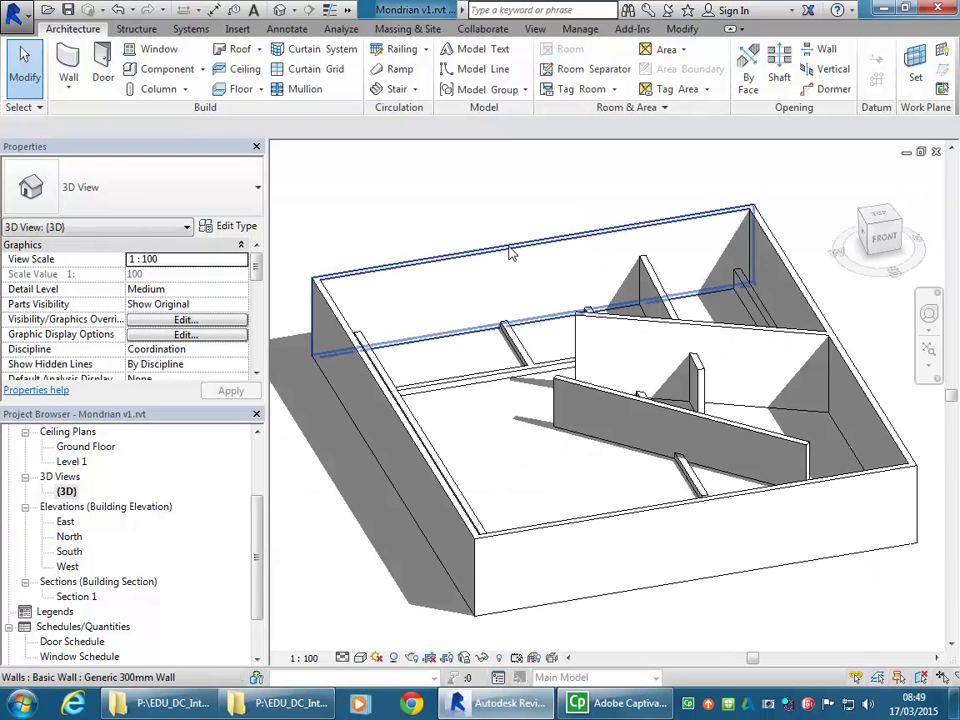
pyautogui.scroll(-1, 587, 460)
pyautogui.moveTo(587, 460); pyautogui.dragTo(544, 476, button='middle')
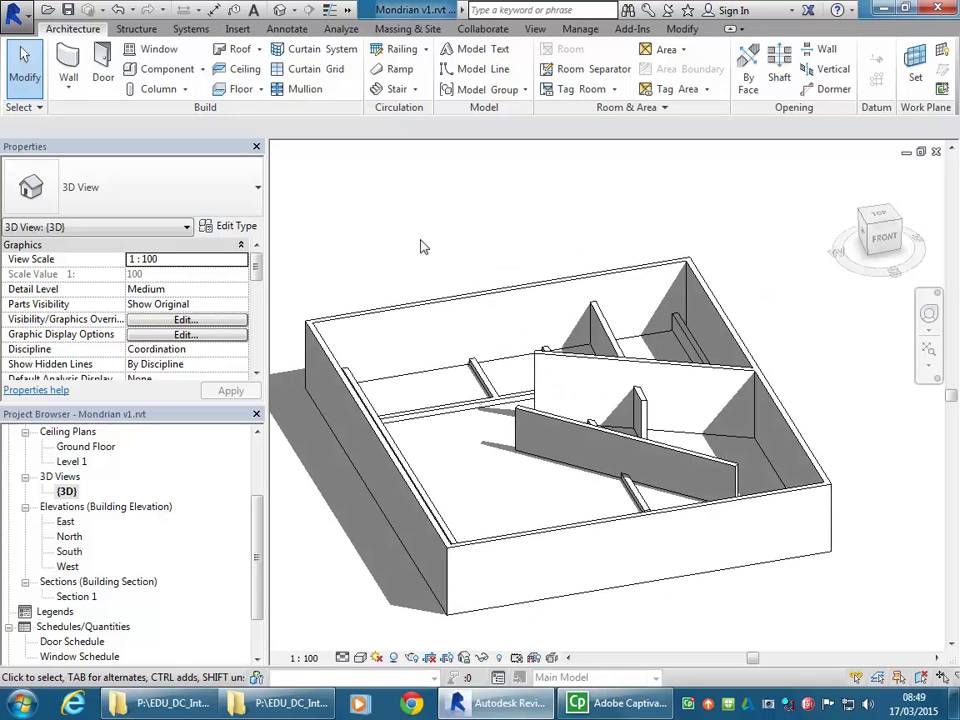
pyautogui.click(634, 362)
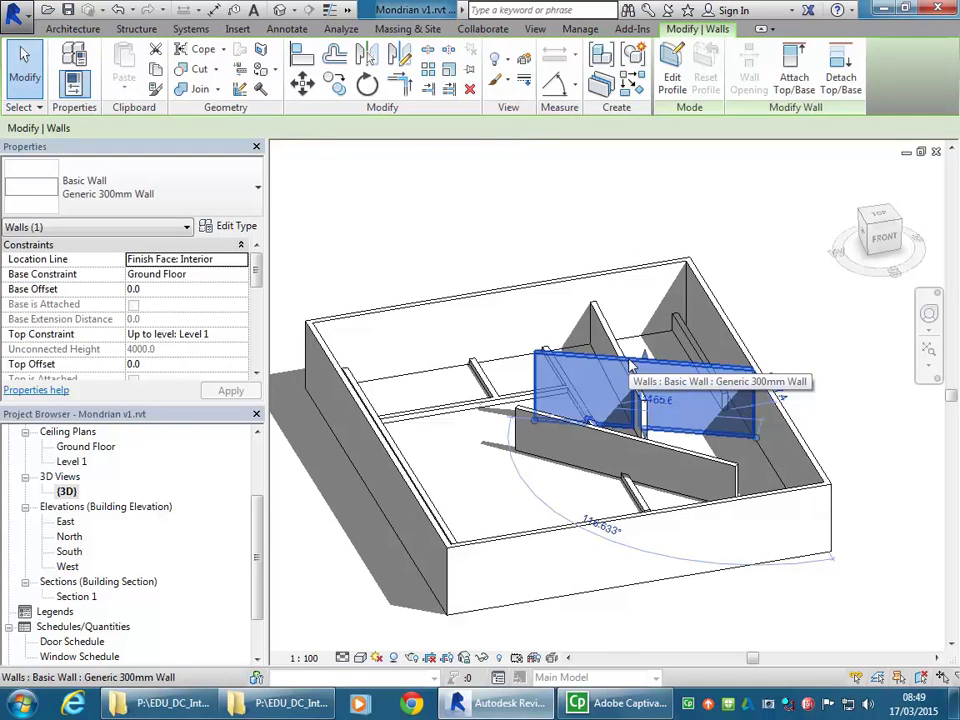
pyautogui.click(620, 505)
pyautogui.click(690, 454)
pyautogui.press('Delete')
pyautogui.scroll(2, 585, 443)
pyautogui.scroll(-2, 532, 473)
pyautogui.click(677, 418)
pyautogui.press('Delete')
pyautogui.click(725, 350)
pyautogui.press('Delete')
pyautogui.scroll(3, 257, 561)
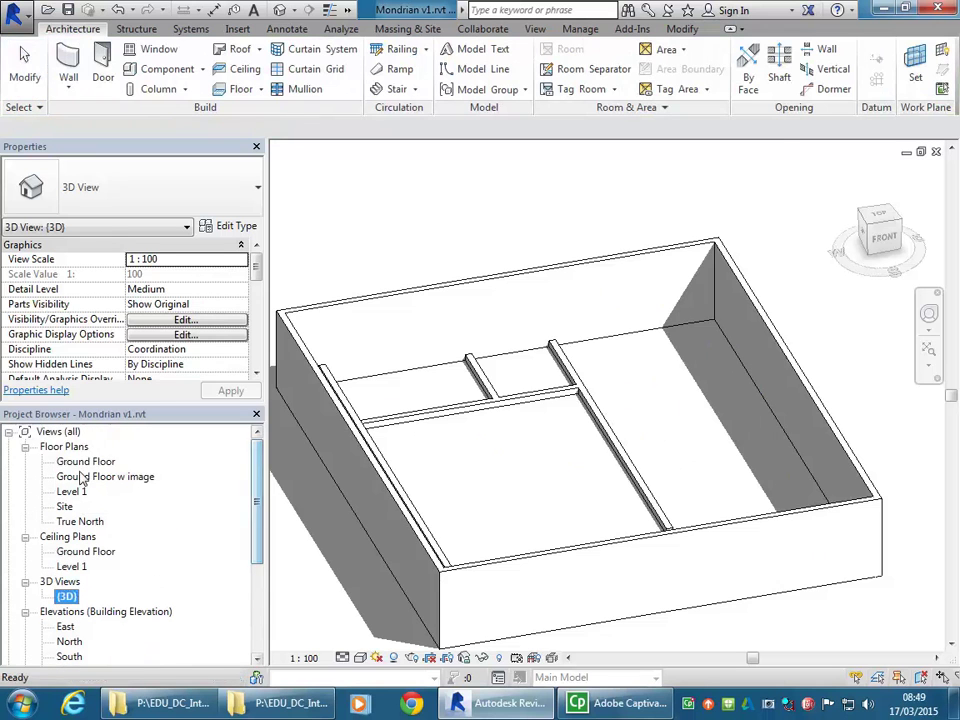
# Step: Open the Ground Floor plan and review the interior walls and reference planes
pyautogui.doubleClick(85, 461)
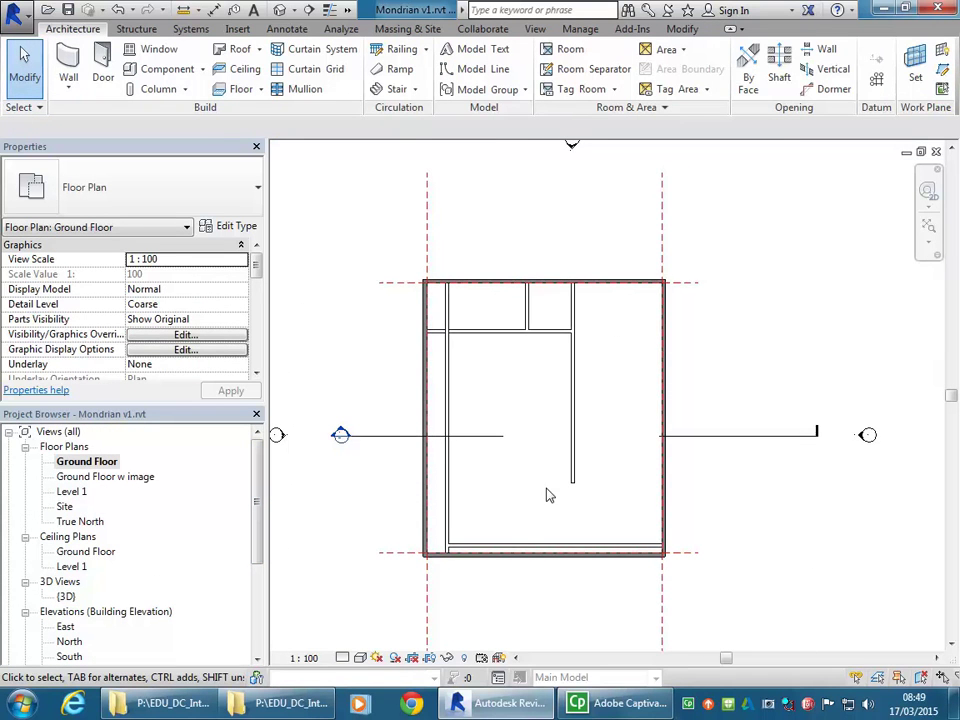
pyautogui.scroll(1, 507, 521)
pyautogui.scroll(-1, 455, 320)
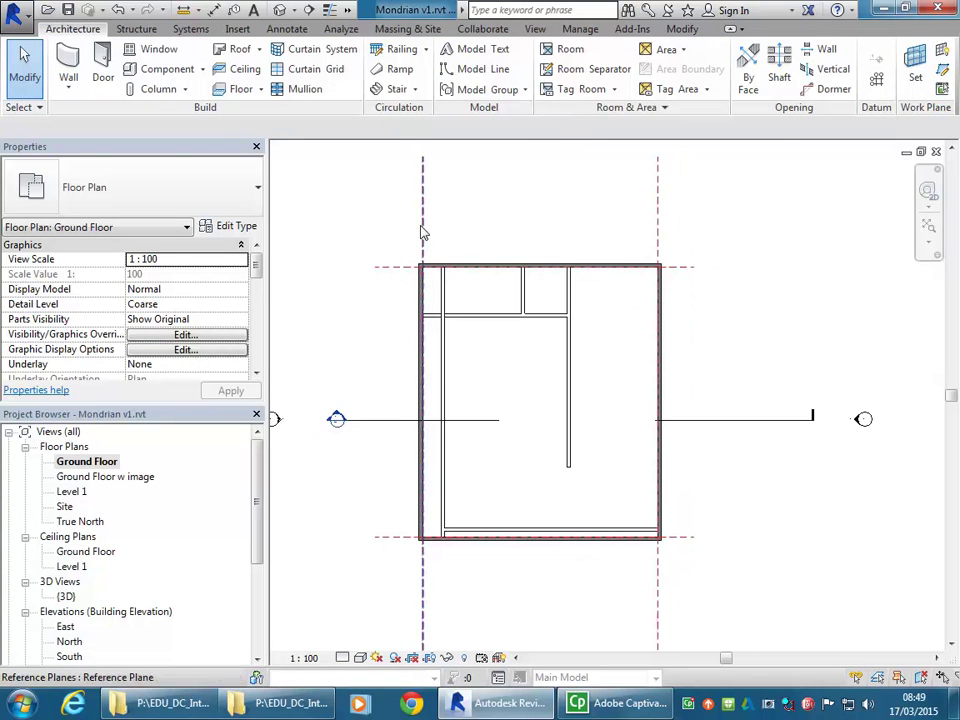
pyautogui.scroll(-1, 380, 241)
pyautogui.moveTo(403, 246); pyautogui.dragTo(441, 250, button='middle')
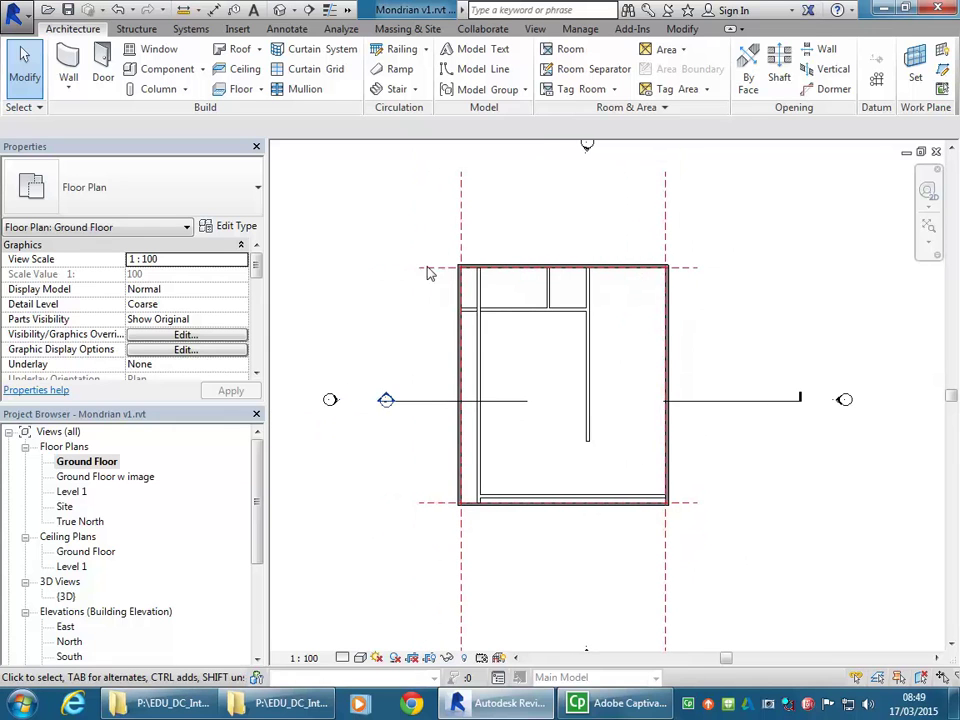
# Step: Open the Ground Floor w image plan and compare the walls with the underlying Mondrian painting and reference planes
pyautogui.doubleClick(97, 477)
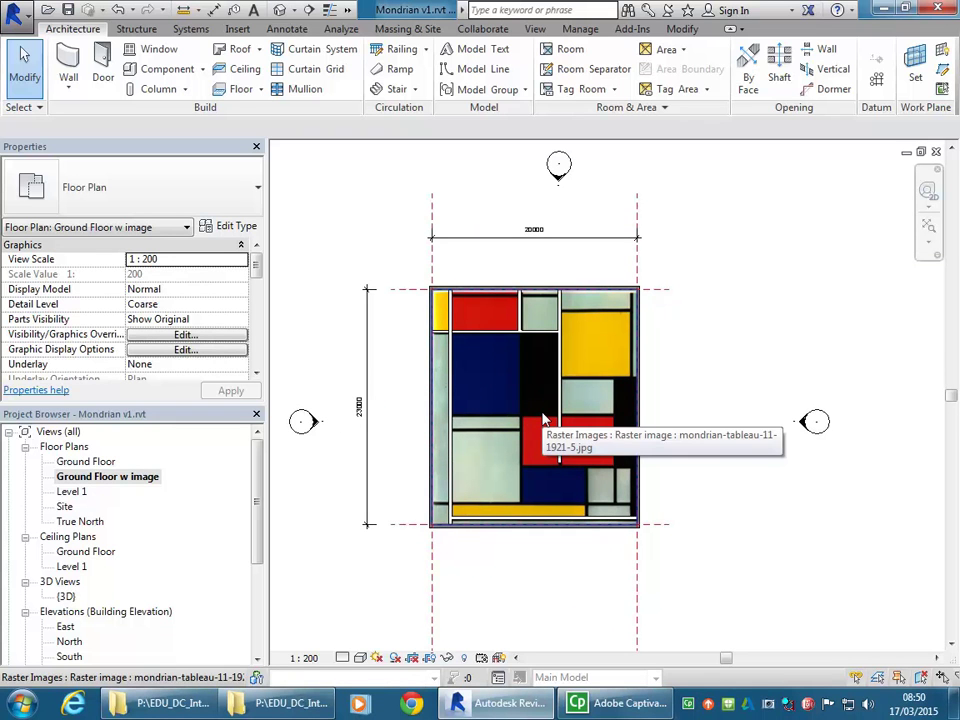
pyautogui.scroll(2, 493, 374)
pyautogui.scroll(1, 493, 374)
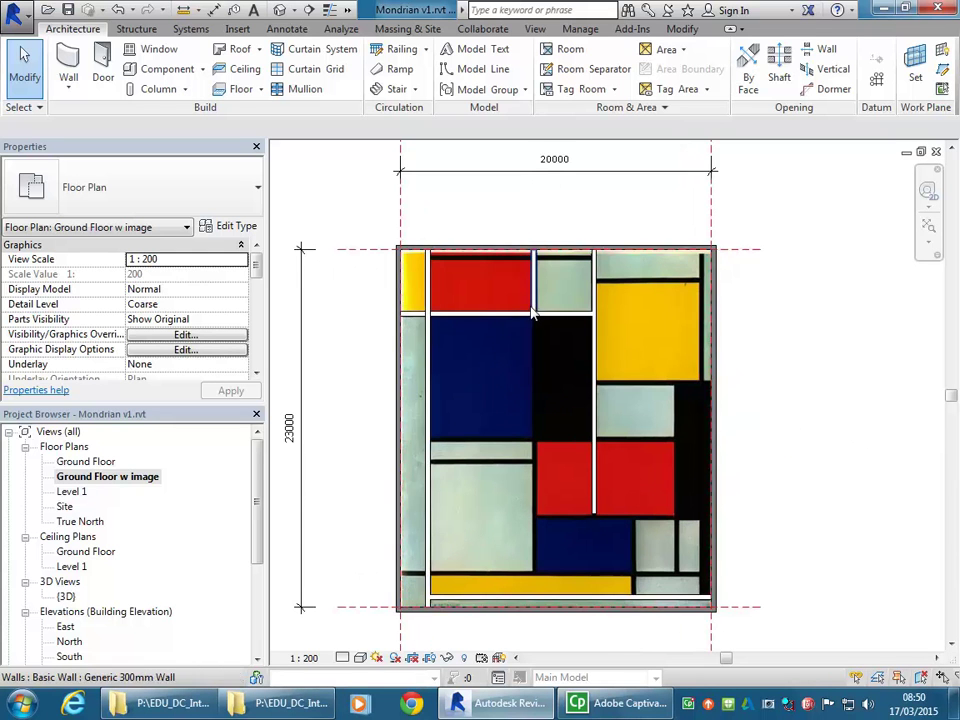
pyautogui.scroll(-1, 394, 432)
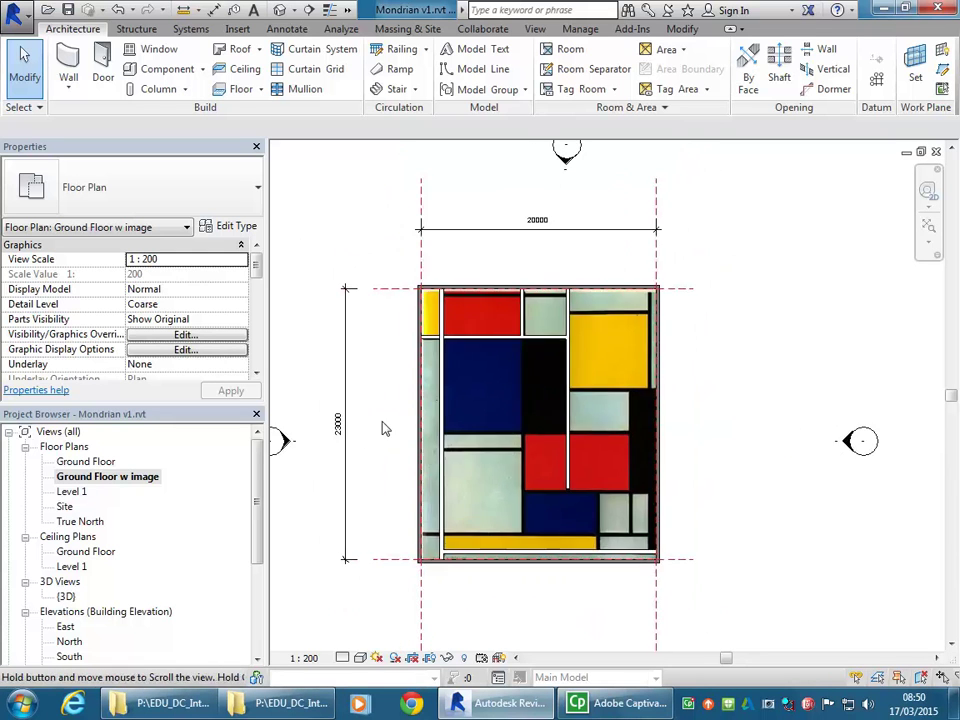
pyautogui.moveTo(257, 507); pyautogui.dragTo(260, 537)
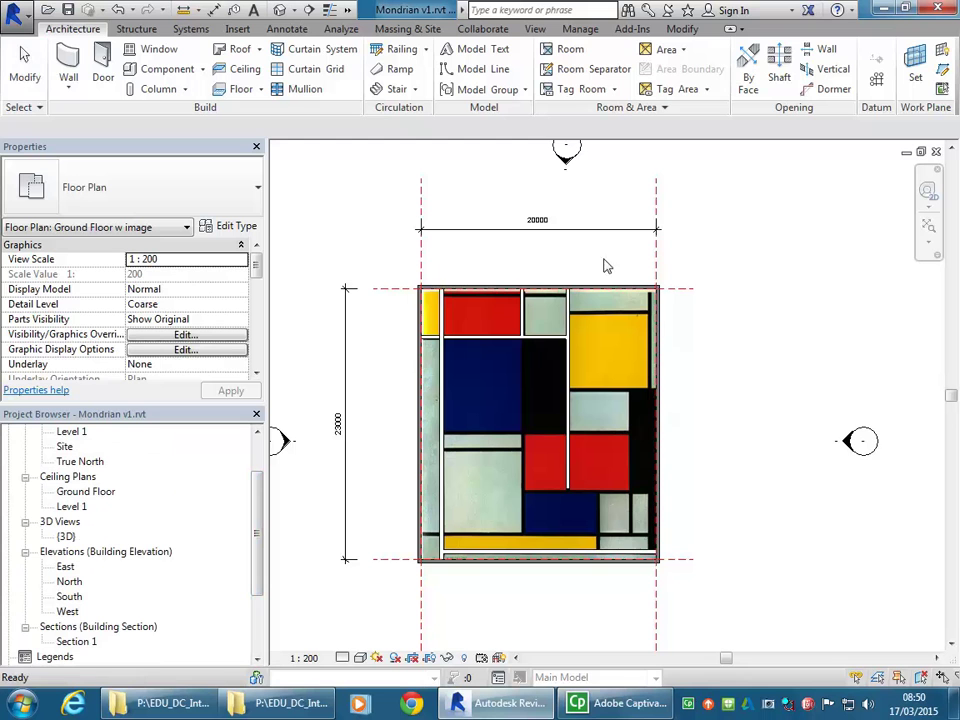
pyautogui.click(656, 261)
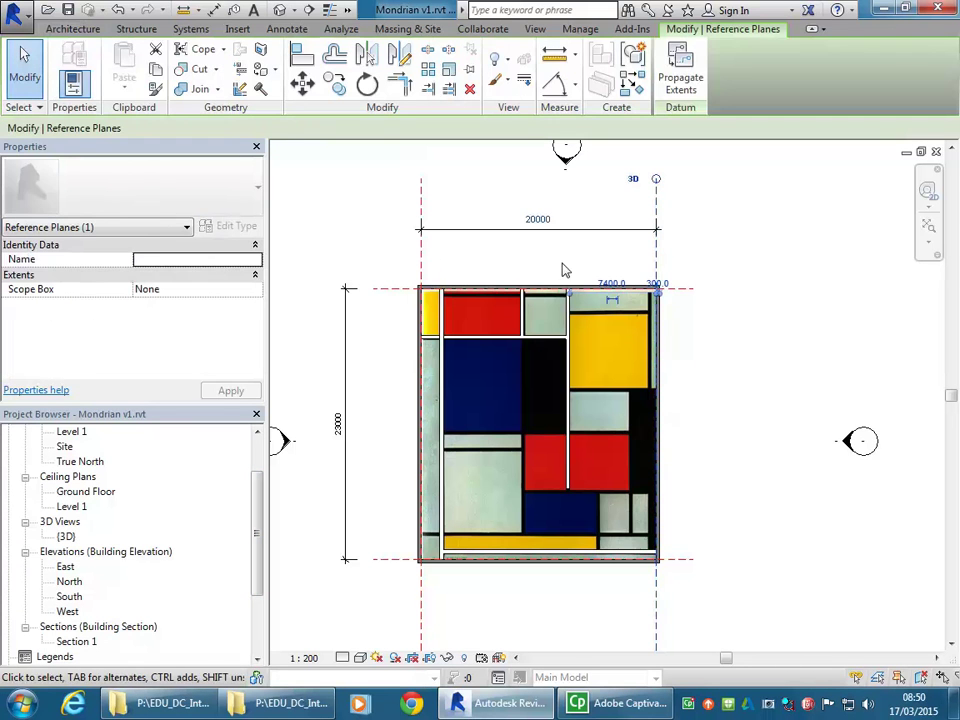
pyautogui.click(562, 264)
pyautogui.scroll(3, 441, 258)
pyautogui.scroll(-2, 772, 556)
pyautogui.moveTo(775, 559); pyautogui.dragTo(777, 557, button='middle')
pyautogui.scroll(3, 777, 557)
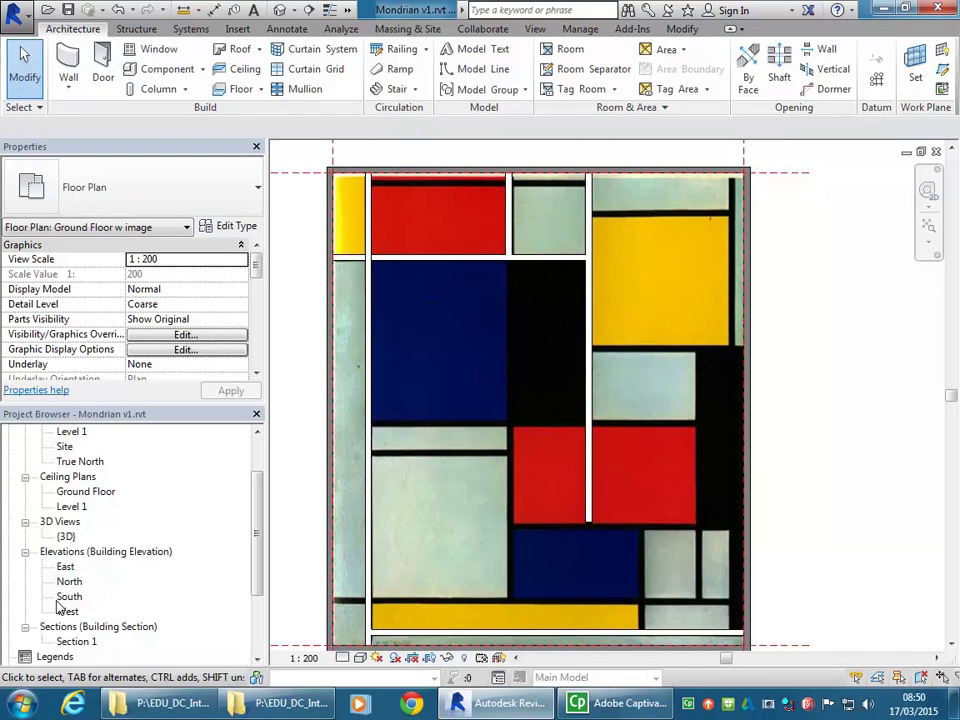
# Step: Open the North elevation, switch to the East elevation, and examine how far the level lines extend past the walls
pyautogui.doubleClick(66, 579)
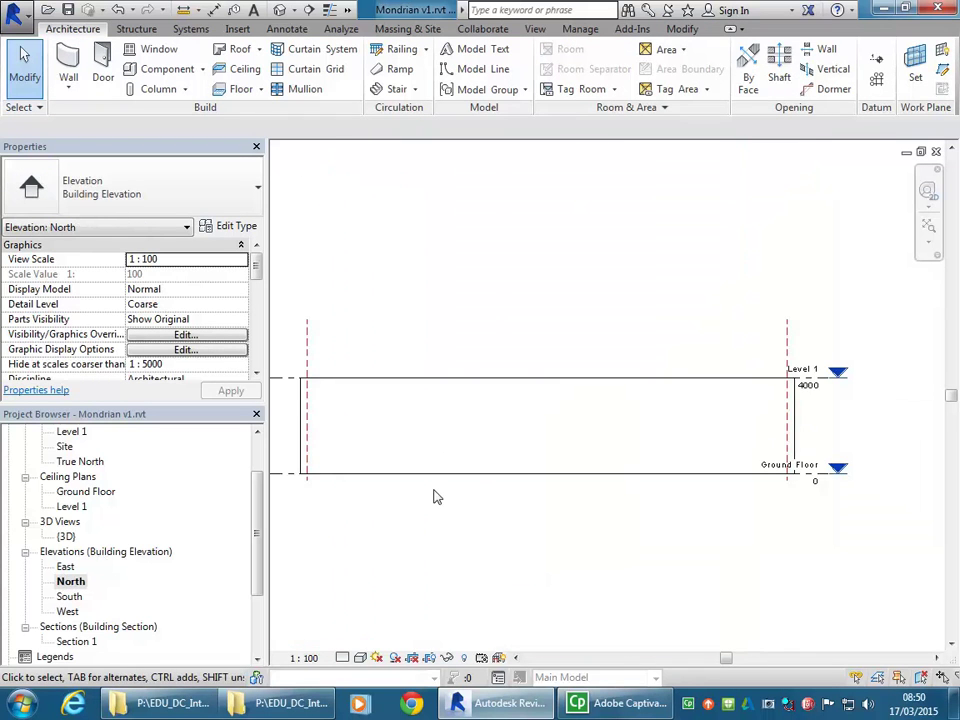
pyautogui.doubleClick(64, 568)
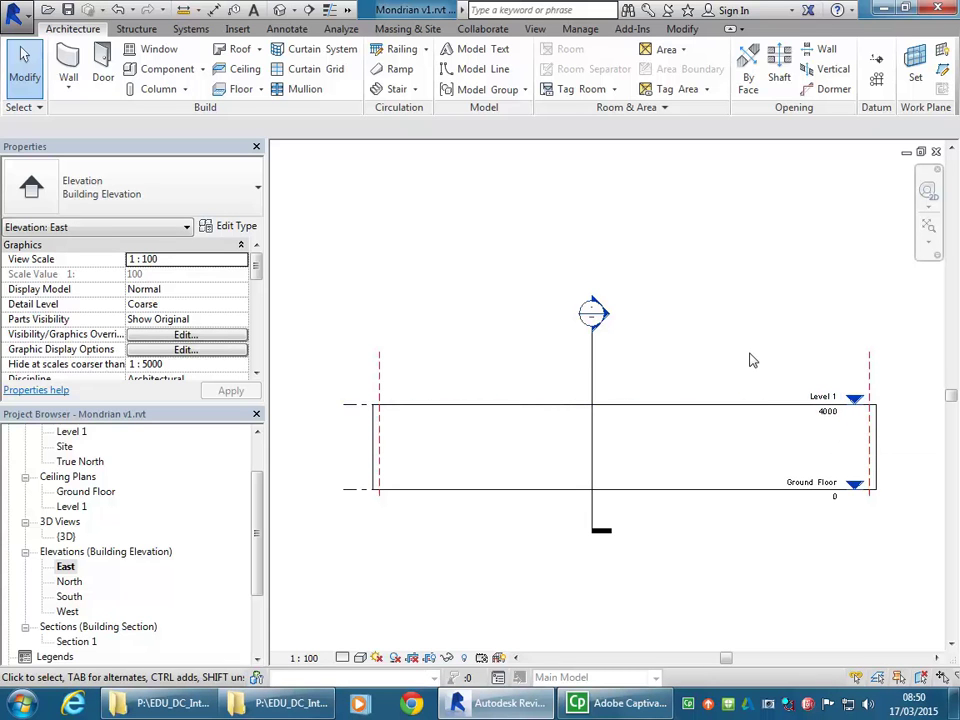
pyautogui.scroll(5, 845, 428)
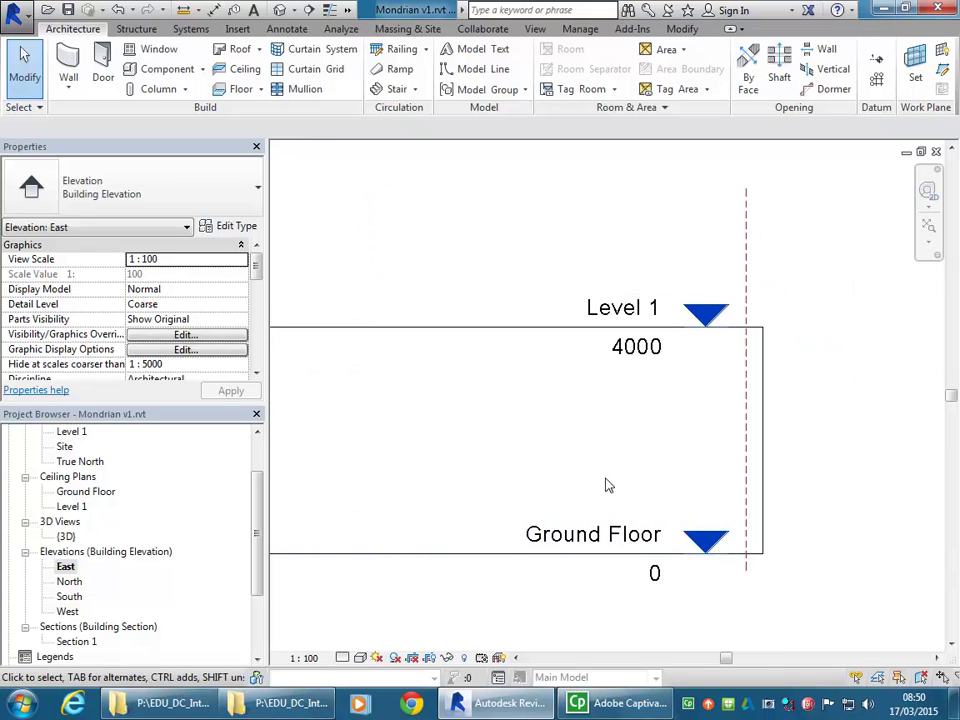
pyautogui.scroll(-4, 503, 394)
pyautogui.moveTo(517, 406); pyautogui.dragTo(767, 408, button='middle')
pyautogui.scroll(-2, 703, 424)
pyautogui.scroll(-1, 760, 420)
pyautogui.moveTo(705, 429)
pyautogui.mouseDown(button='middle')
pyautogui.moveTo(764, 424)
pyautogui.moveTo(706, 440)
pyautogui.moveTo(714, 433)
pyautogui.mouseUp(button='middle')
pyautogui.scroll(1, 759, 418)
pyautogui.scroll(-1, 786, 431)
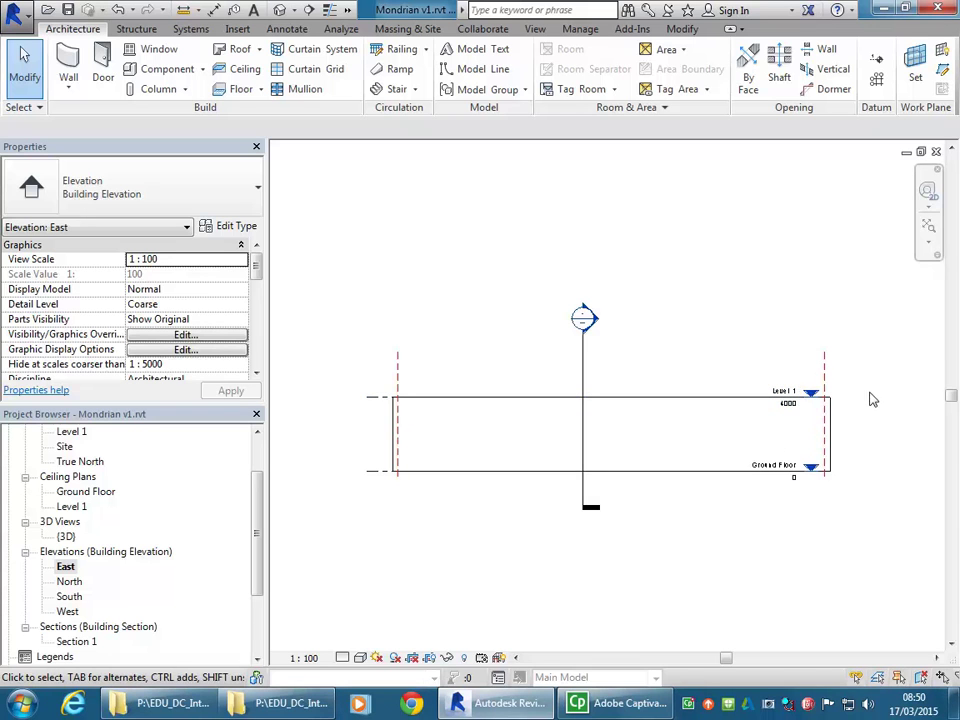
pyautogui.scroll(3, 870, 399)
pyautogui.scroll(2, 728, 466)
pyautogui.click(700, 395)
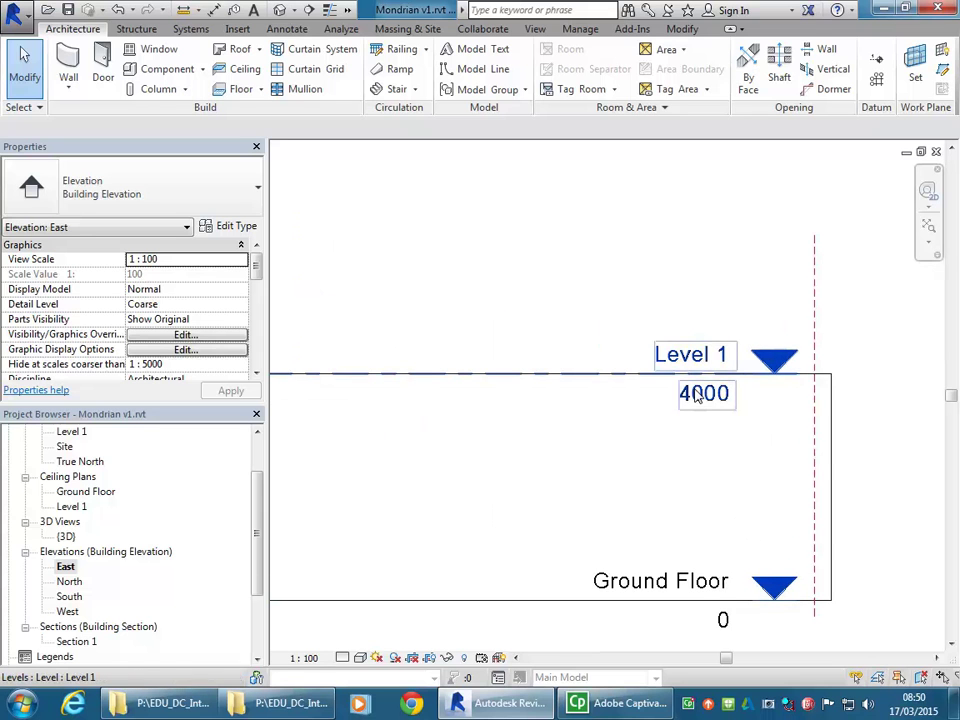
pyautogui.scroll(-4, 366, 491)
pyautogui.moveTo(366, 491); pyautogui.dragTo(671, 465, button='middle')
pyautogui.scroll(1, 688, 461)
pyautogui.scroll(-2, 685, 463)
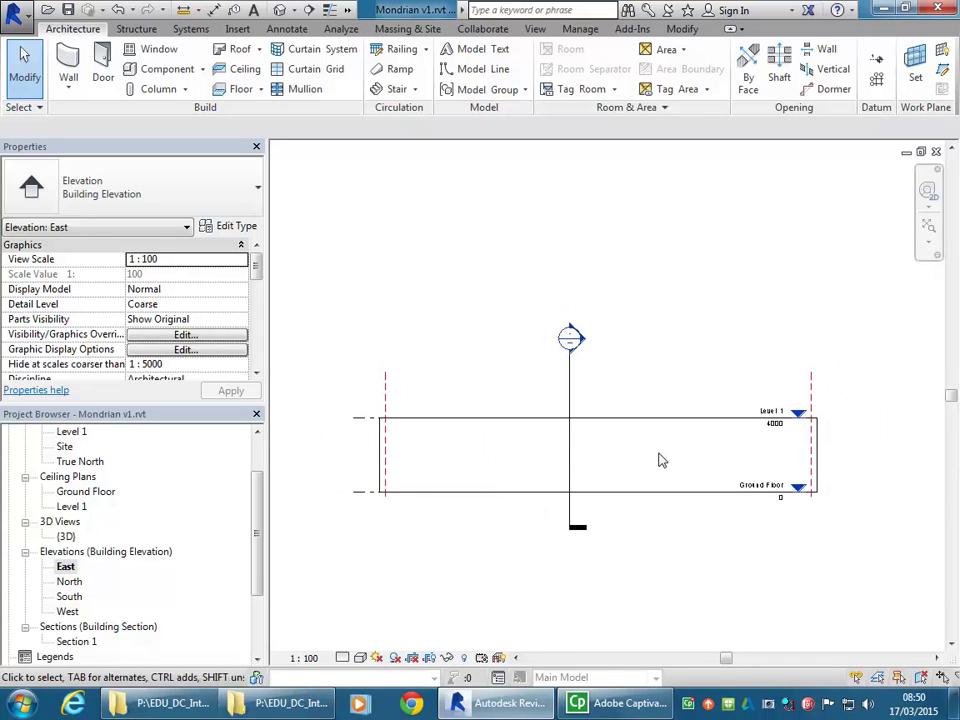
# Step: Inspect the Level 1 line, its end controls and its level head in the East elevation
pyautogui.click(356, 419)
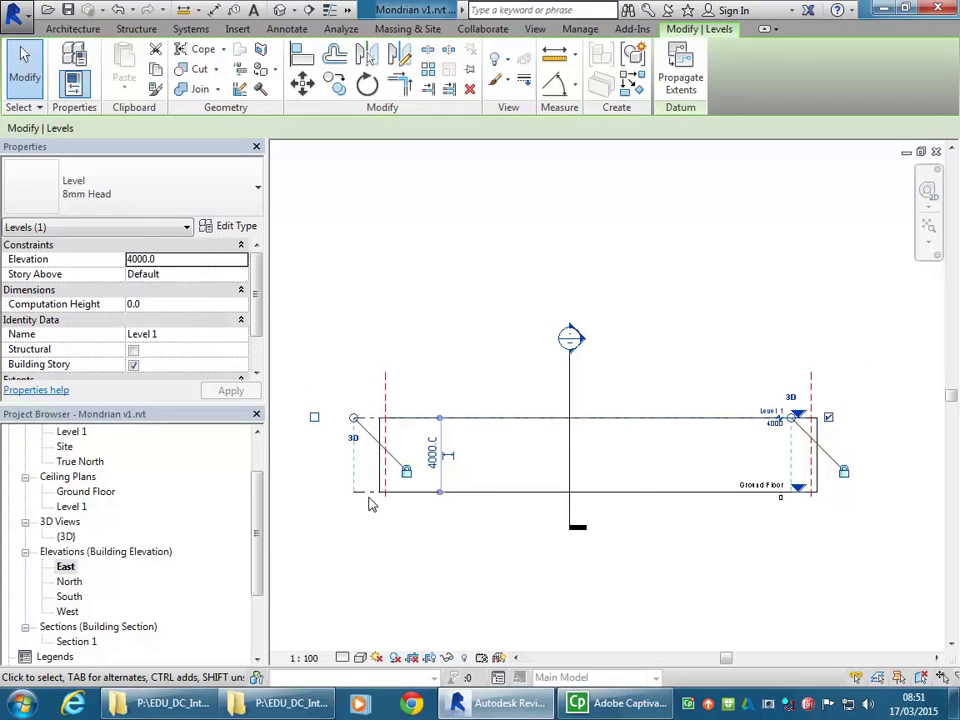
pyautogui.click(760, 556)
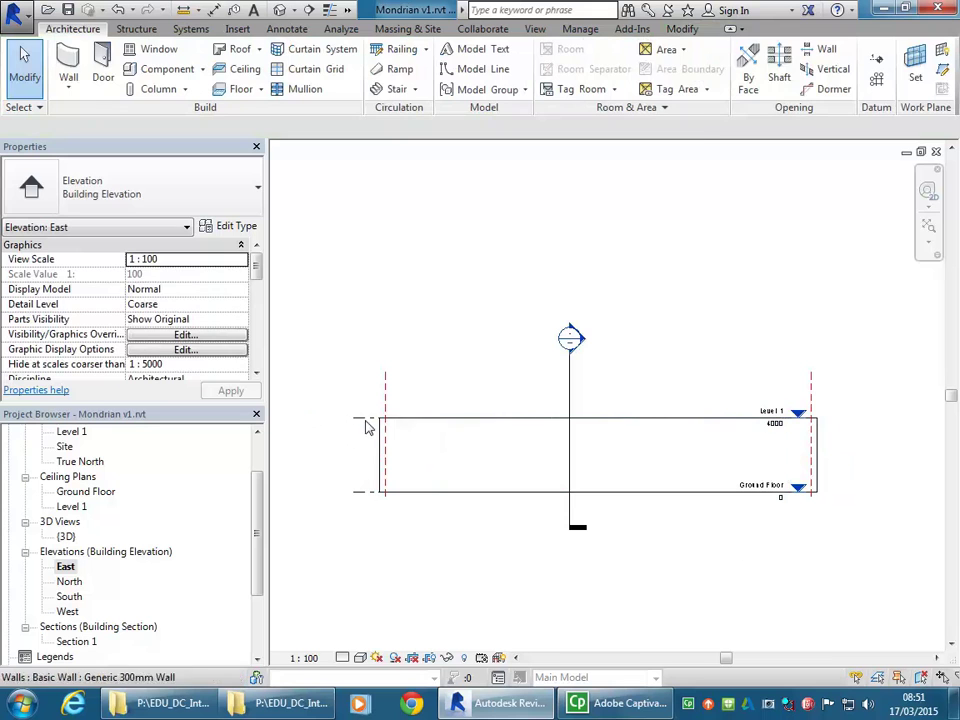
pyautogui.click(510, 418)
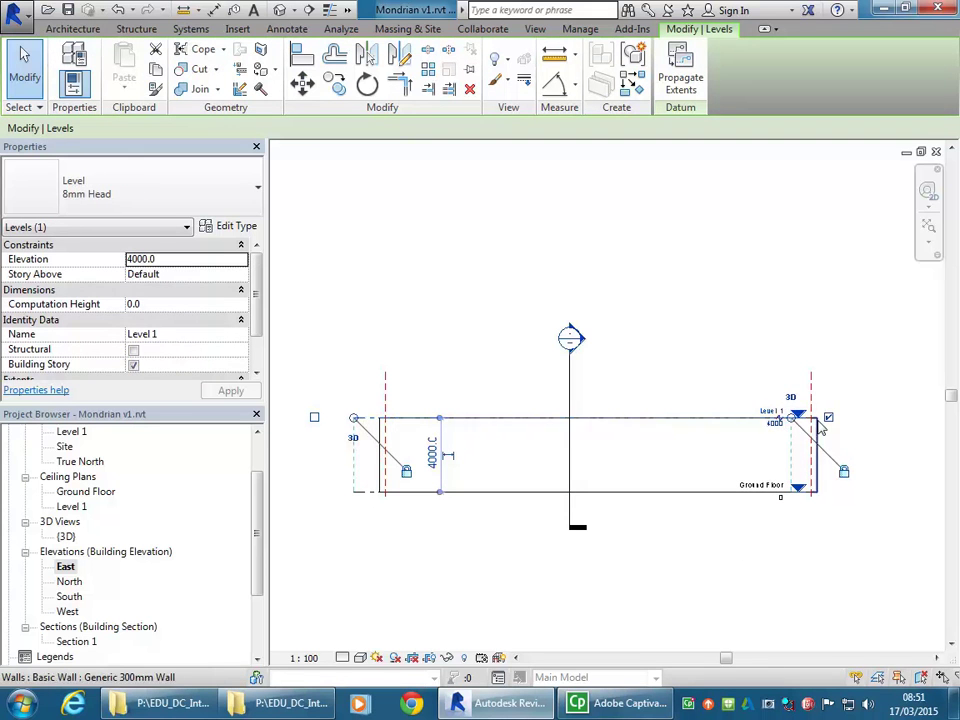
pyautogui.click(669, 364)
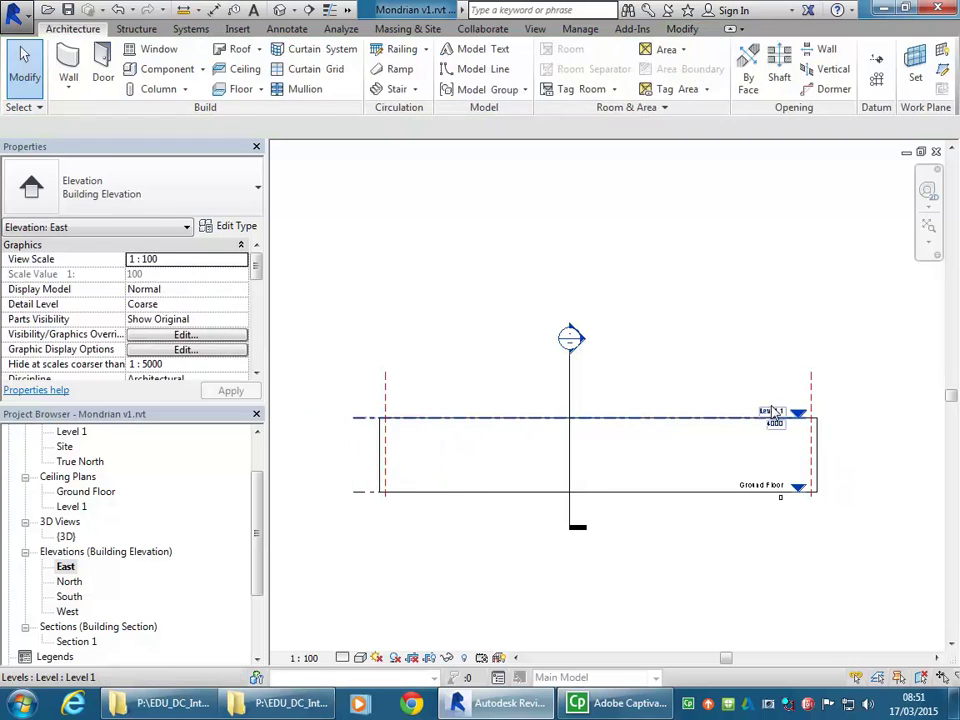
pyautogui.click(773, 413)
pyautogui.click(866, 433)
pyautogui.scroll(3, 800, 408)
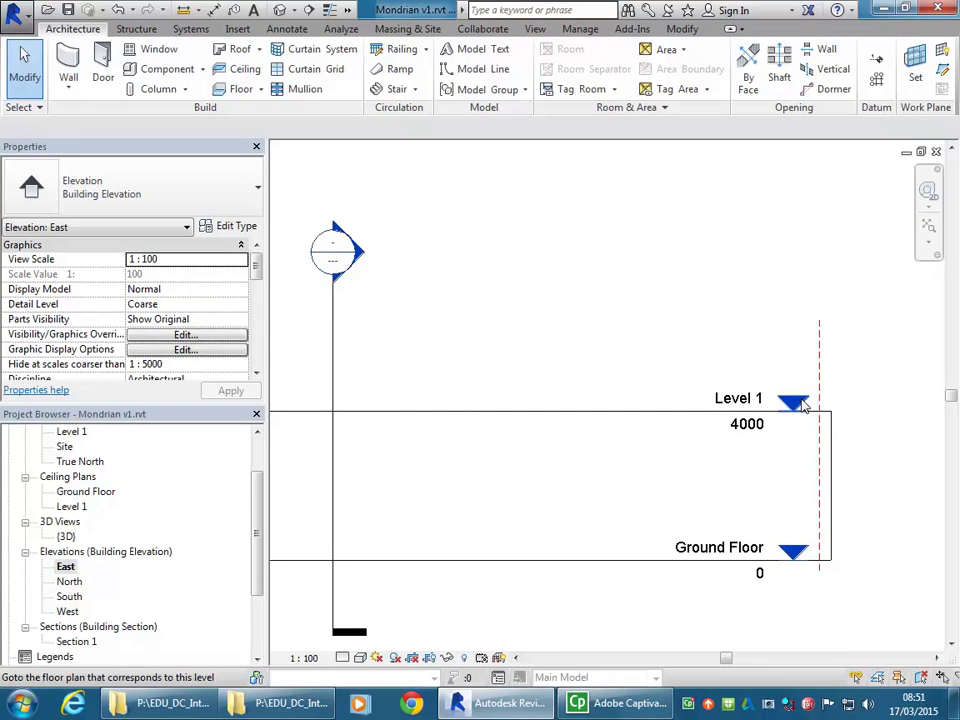
pyautogui.scroll(1, 802, 404)
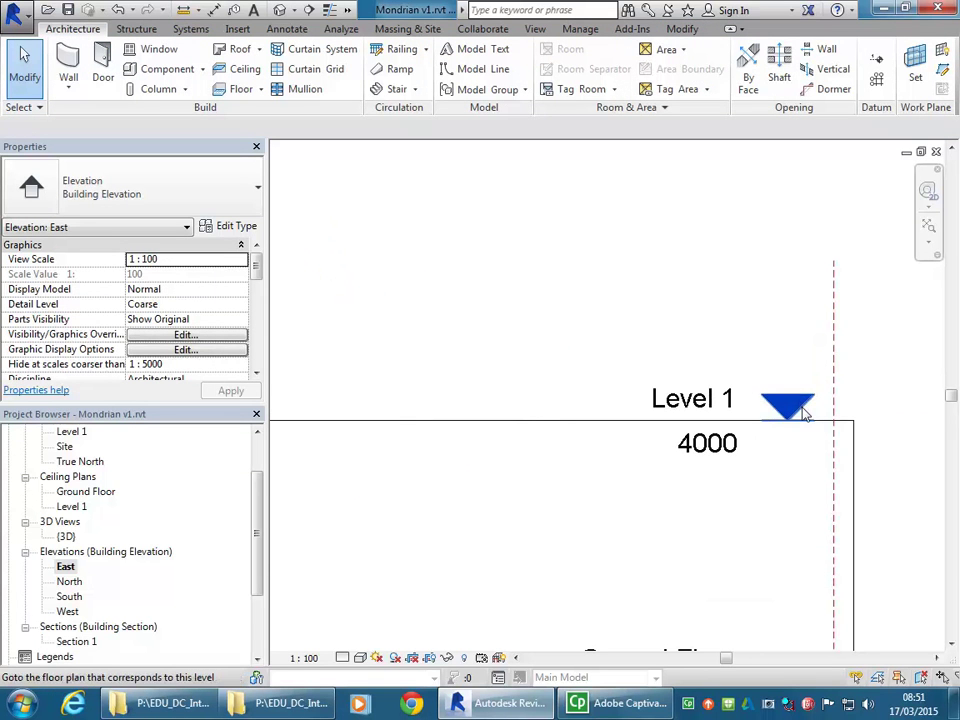
# Step: Extend the head end of Level 1, with the aligned Ground Floor level, well beyond the outer wall in the East elevation
pyautogui.click(695, 410)
pyautogui.scroll(-1, 598, 385)
pyautogui.scroll(-2, 620, 372)
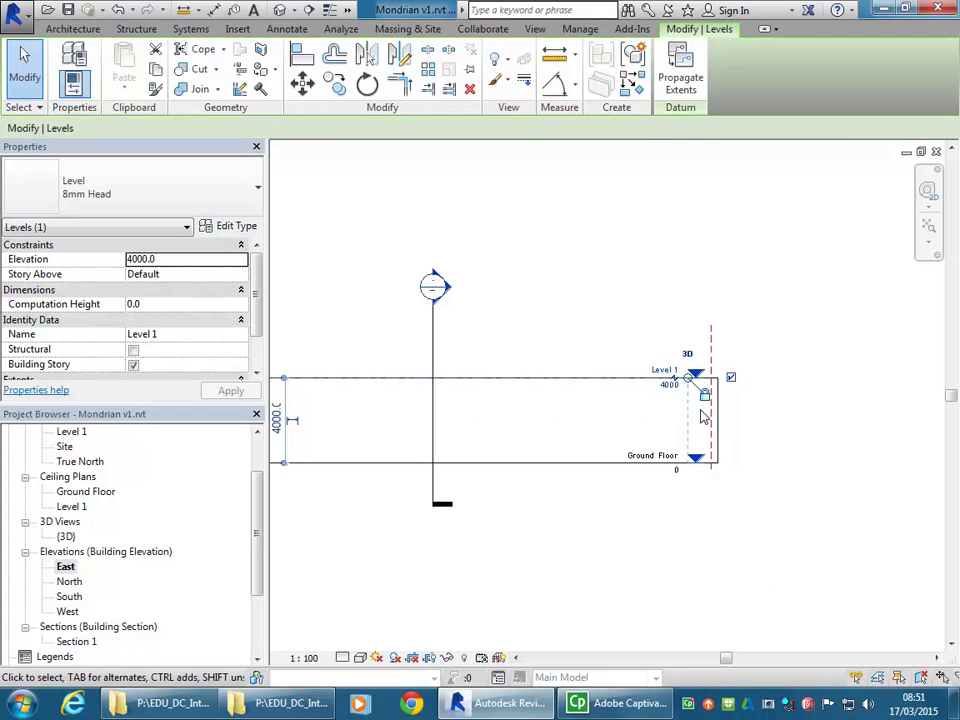
pyautogui.scroll(2, 703, 410)
pyautogui.moveTo(692, 429); pyautogui.dragTo(570, 465, button='middle')
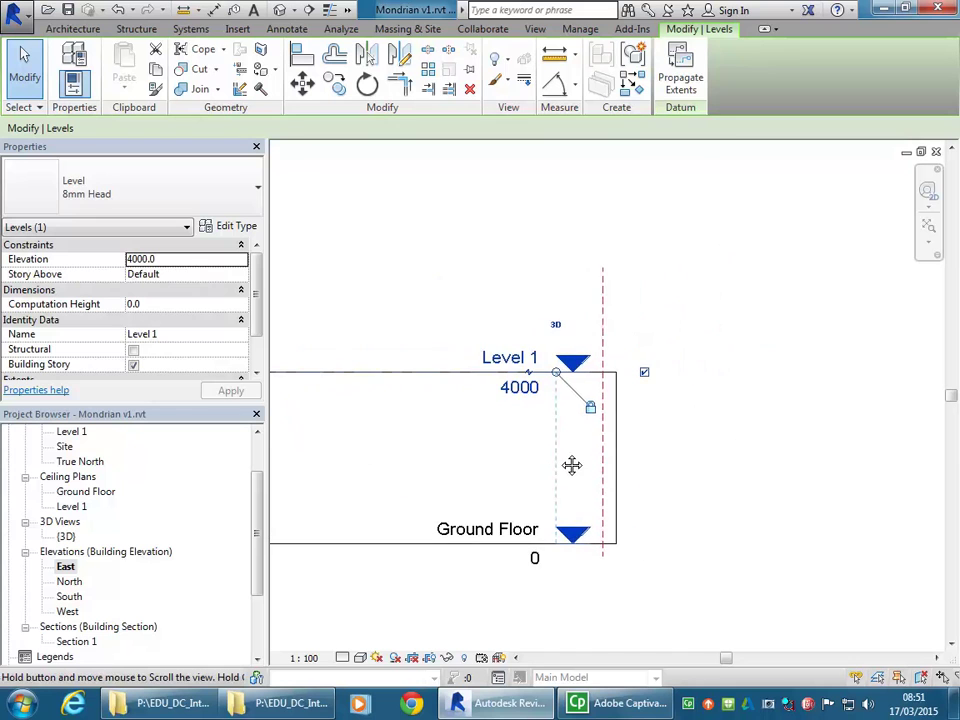
pyautogui.scroll(1, 560, 465)
pyautogui.scroll(1, 560, 465)
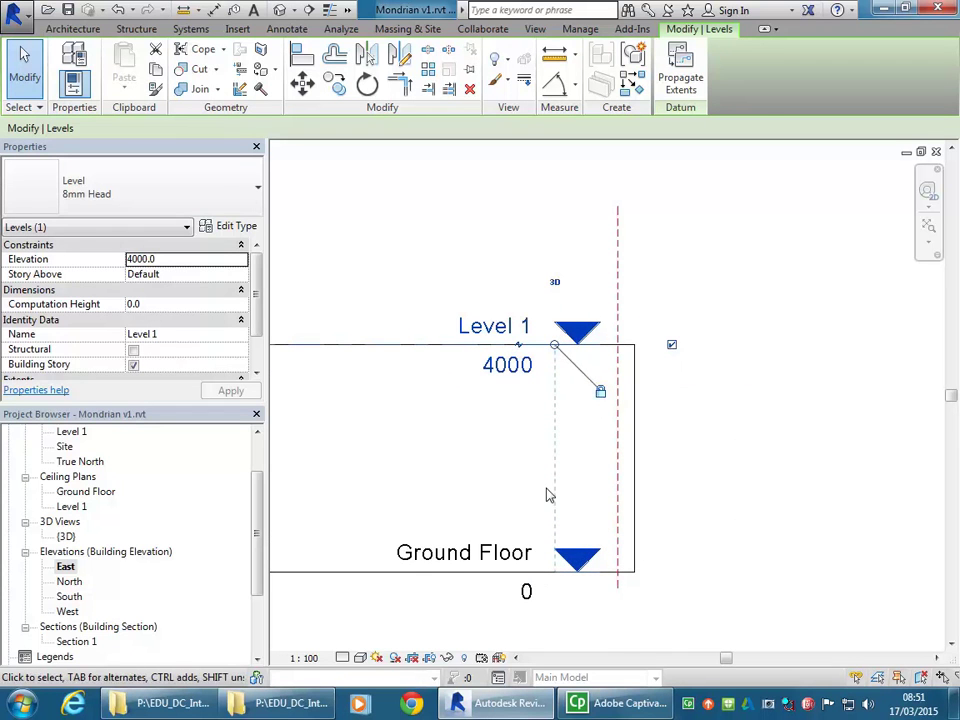
pyautogui.moveTo(556, 346); pyautogui.dragTo(815, 348)
pyautogui.scroll(-1, 650, 358)
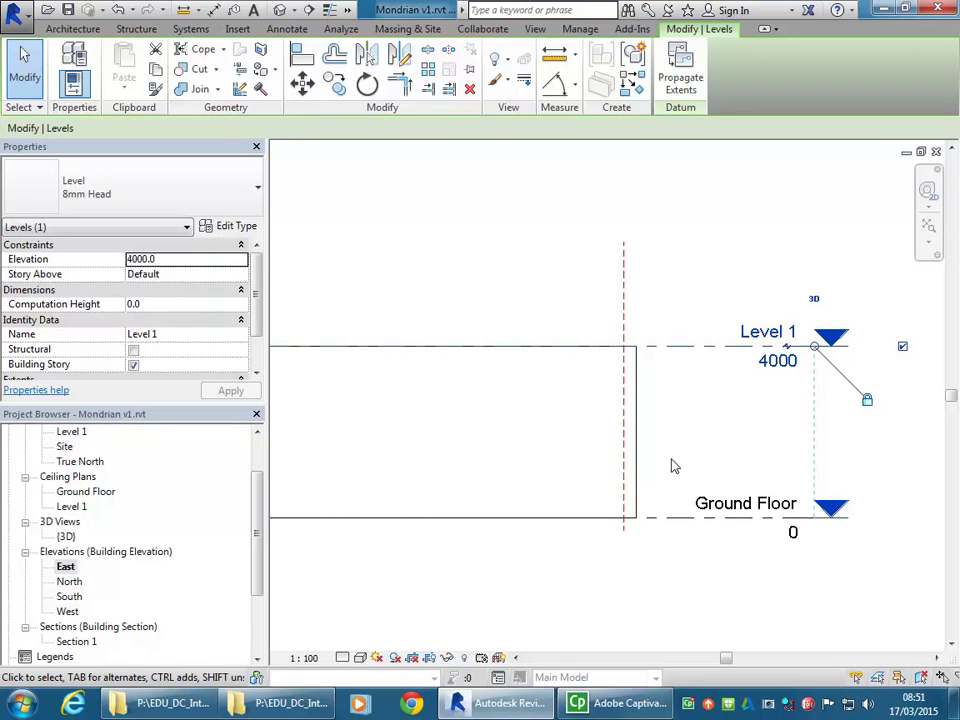
# Step: Extend the opposite, headless end of the aligned Level 1 and Ground Floor lines farther outside the building
pyautogui.scroll(-3, 509, 421)
pyautogui.moveTo(508, 422)
pyautogui.mouseDown(button='middle')
pyautogui.moveTo(739, 436)
pyautogui.moveTo(790, 454)
pyautogui.mouseUp(button='middle')
pyautogui.scroll(-2, 702, 454)
pyautogui.scroll(2, 475, 443)
pyautogui.scroll(3, 480, 395)
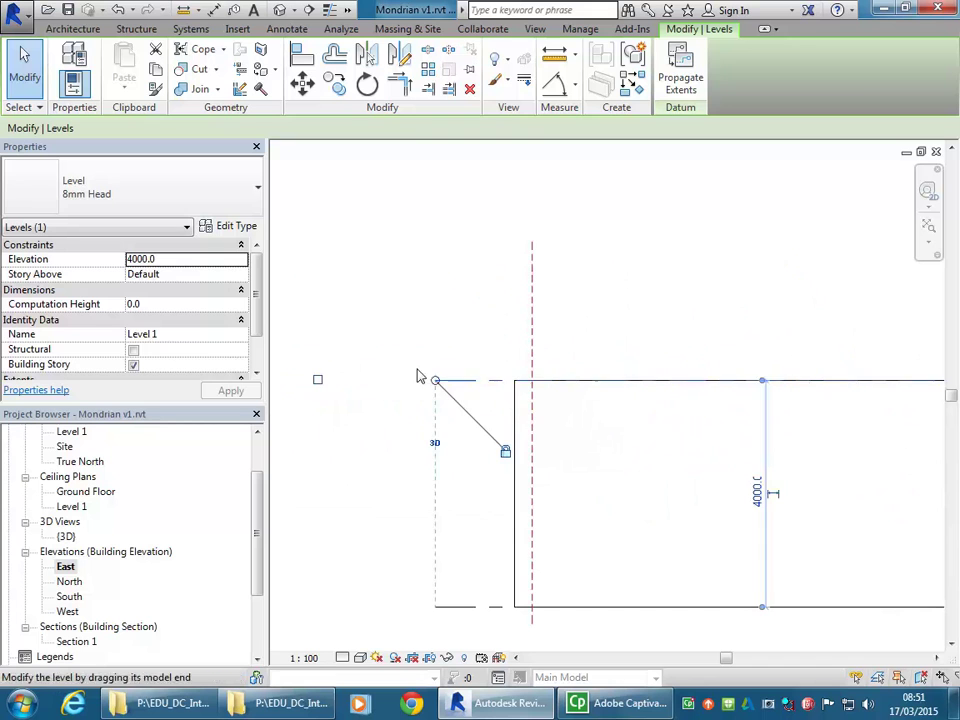
pyautogui.scroll(-1, 420, 357)
pyautogui.moveTo(420, 357); pyautogui.dragTo(525, 358, button='middle')
pyautogui.moveTo(538, 377); pyautogui.dragTo(354, 390)
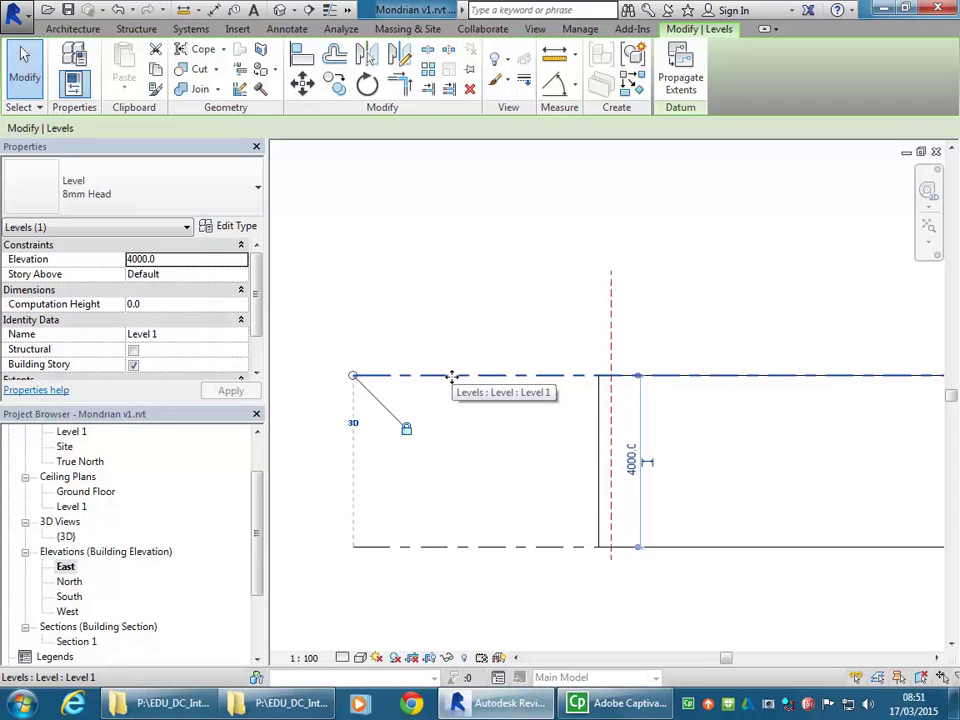
# Step: Open the West elevation and examine the extended level ends and heads
pyautogui.doubleClick(67, 611)
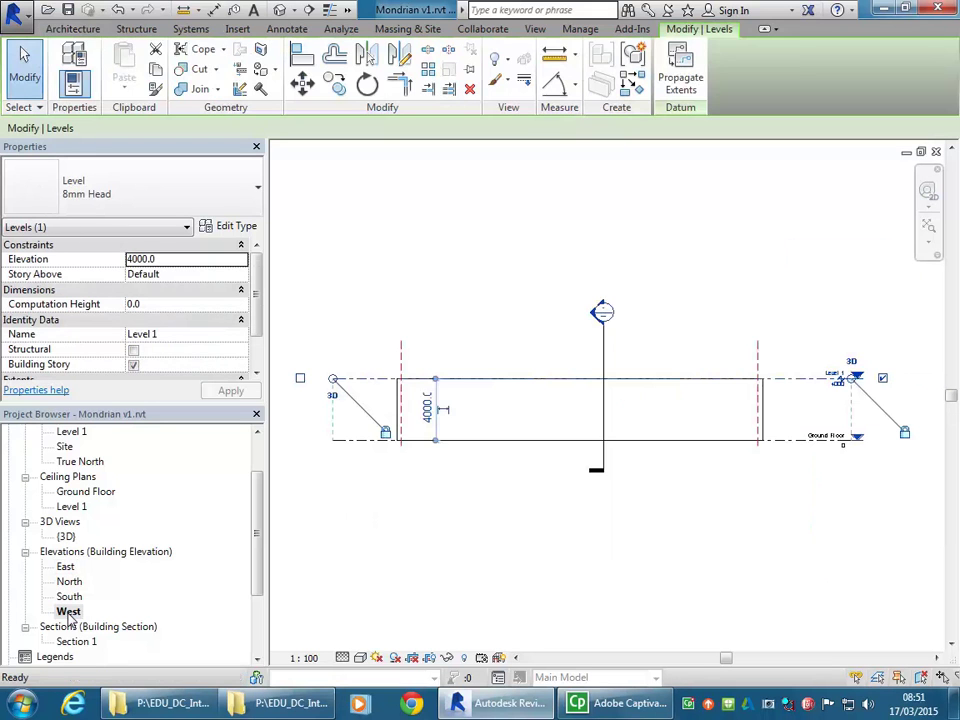
pyautogui.scroll(5, 750, 402)
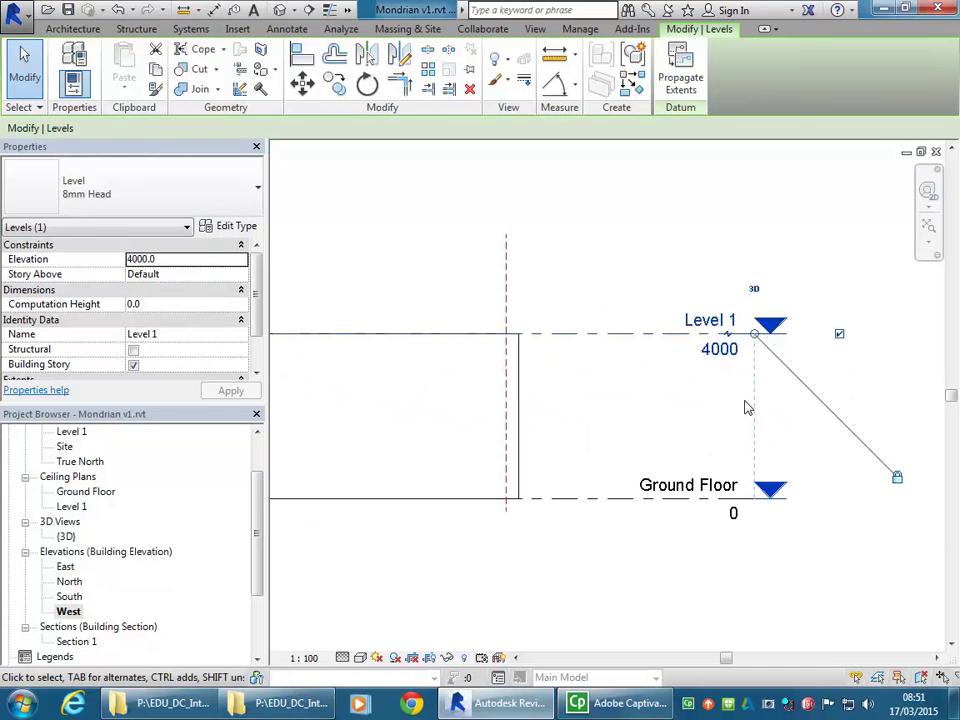
pyautogui.scroll(2, 683, 403)
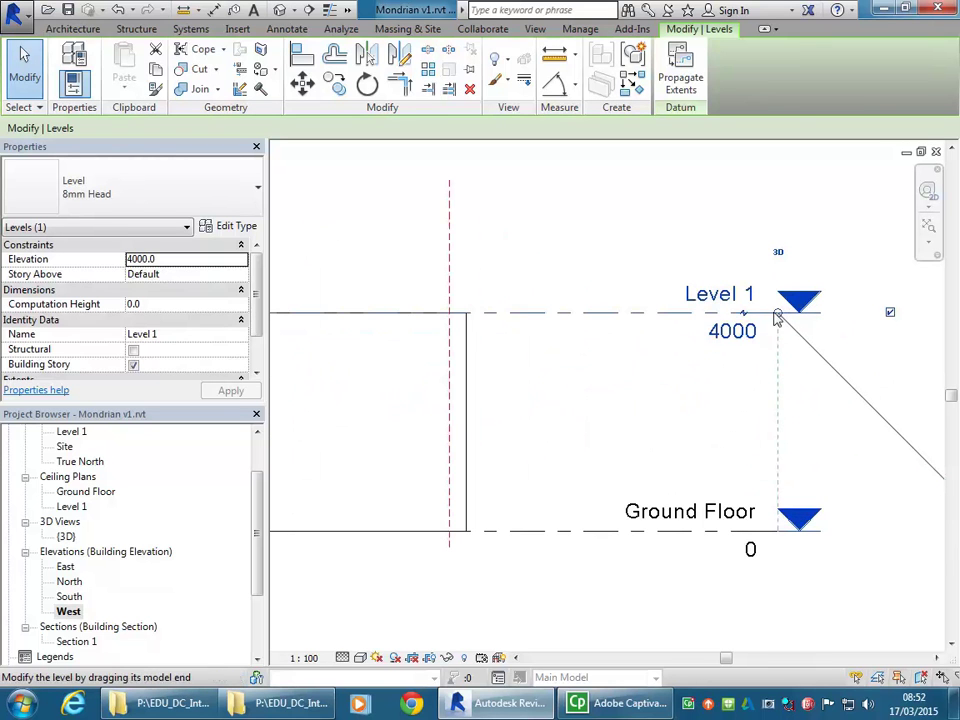
# Step: Pull the head ends of the aligned Level 1 and Ground Floor lines closer to the building in the West and East elevations
pyautogui.moveTo(781, 316); pyautogui.dragTo(673, 313)
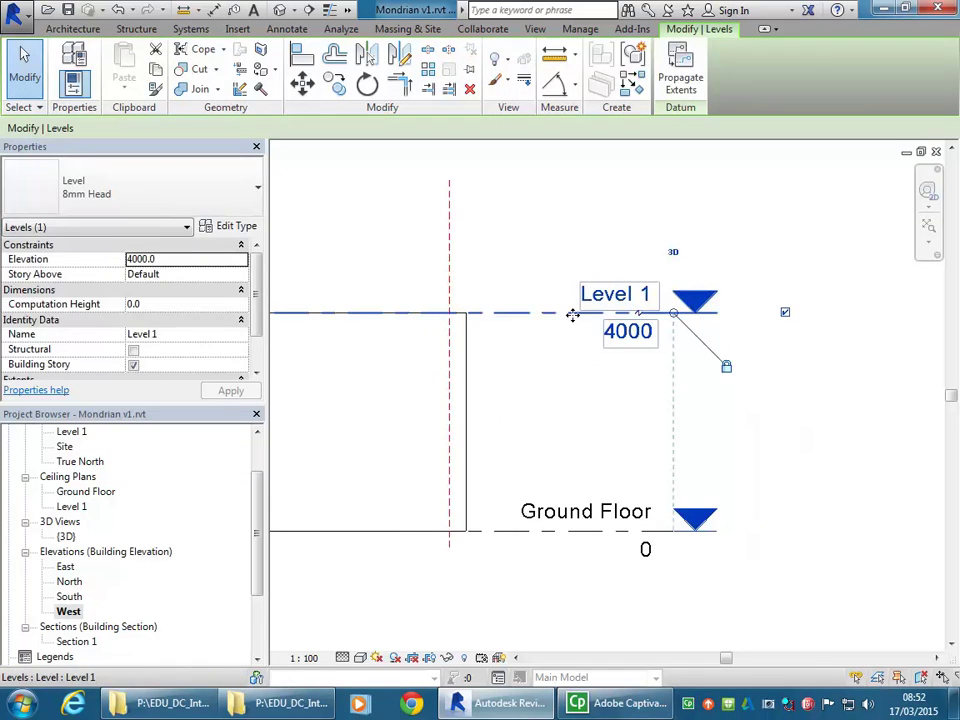
pyautogui.click(565, 413)
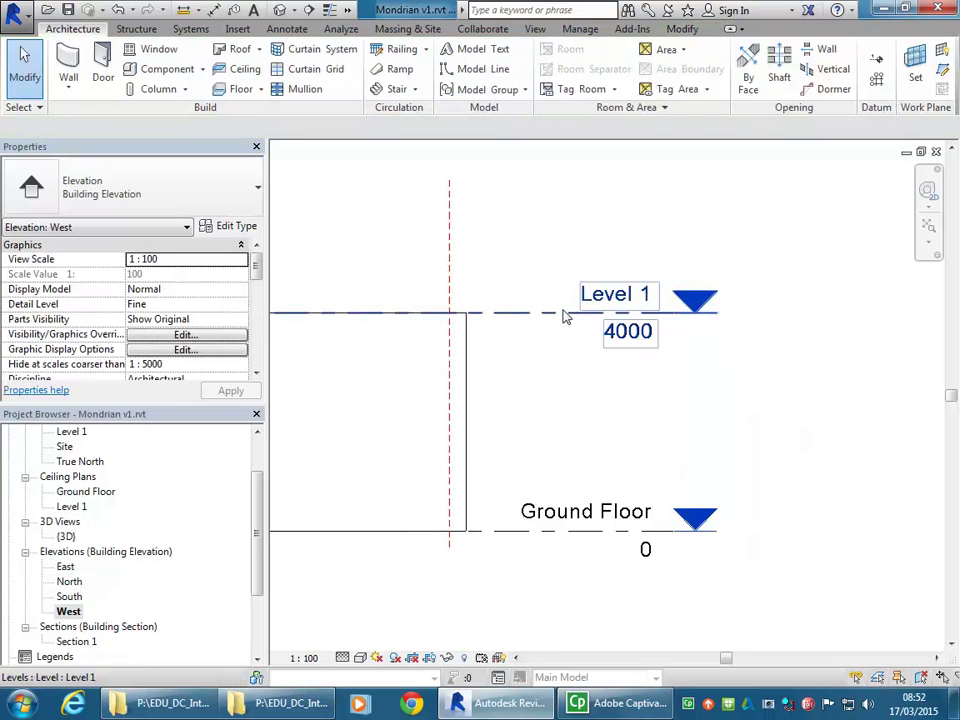
pyautogui.doubleClick(65, 566)
pyautogui.scroll(-3, 577, 434)
pyautogui.moveTo(583, 445); pyautogui.dragTo(444, 443, button='middle')
pyautogui.scroll(-1, 373, 431)
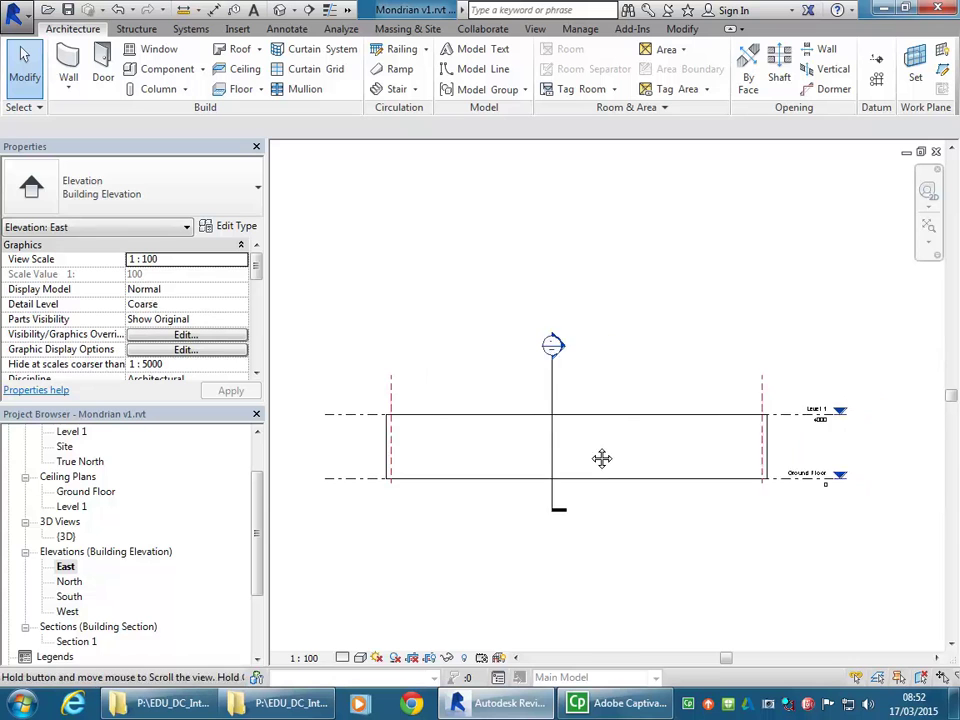
pyautogui.click(806, 410)
pyautogui.scroll(3, 829, 464)
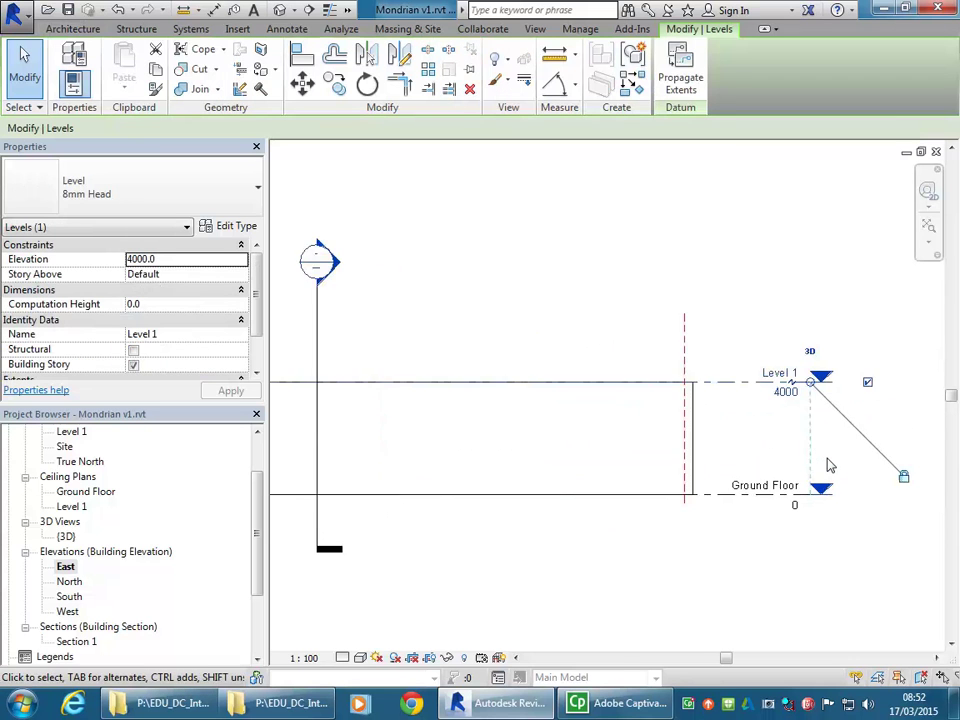
pyautogui.scroll(1, 829, 464)
pyautogui.moveTo(806, 357); pyautogui.dragTo(779, 358)
# Step: Reopen the West elevation and check how far both ends of the level lines extend past the outer walls
pyautogui.doubleClick(67, 611)
pyautogui.moveTo(493, 520); pyautogui.dragTo(783, 527, button='middle')
pyautogui.scroll(-5, 737, 491)
pyautogui.scroll(-1, 690, 494)
pyautogui.moveTo(567, 490); pyautogui.dragTo(671, 494, button='middle')
pyautogui.scroll(3, 505, 472)
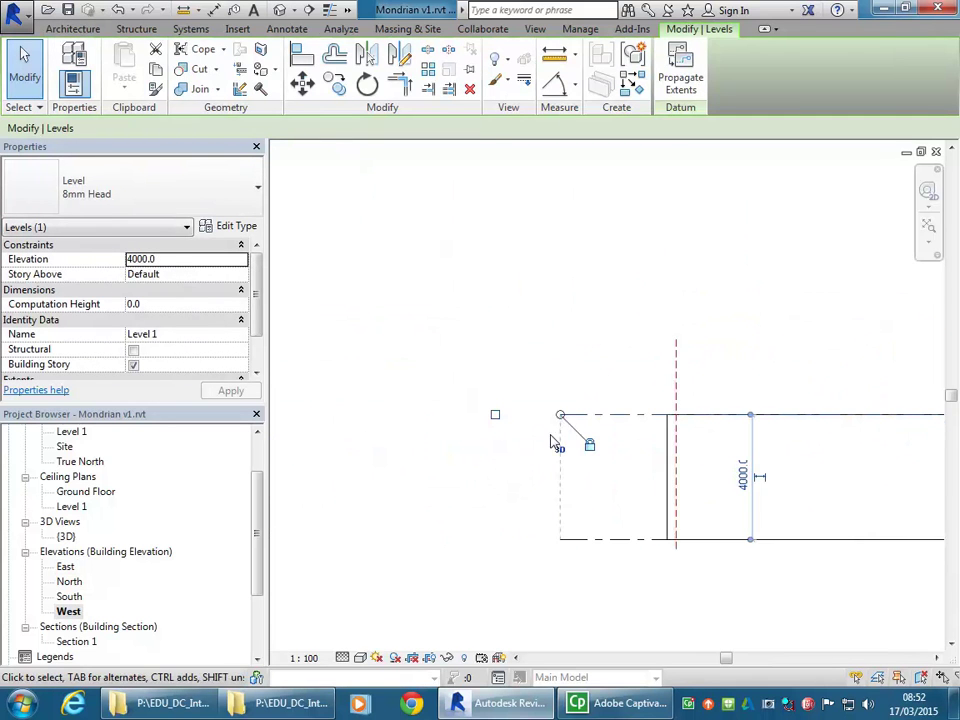
pyautogui.scroll(-3, 712, 462)
pyautogui.moveTo(712, 462); pyautogui.dragTo(515, 473, button='middle')
pyautogui.scroll(1, 560, 484)
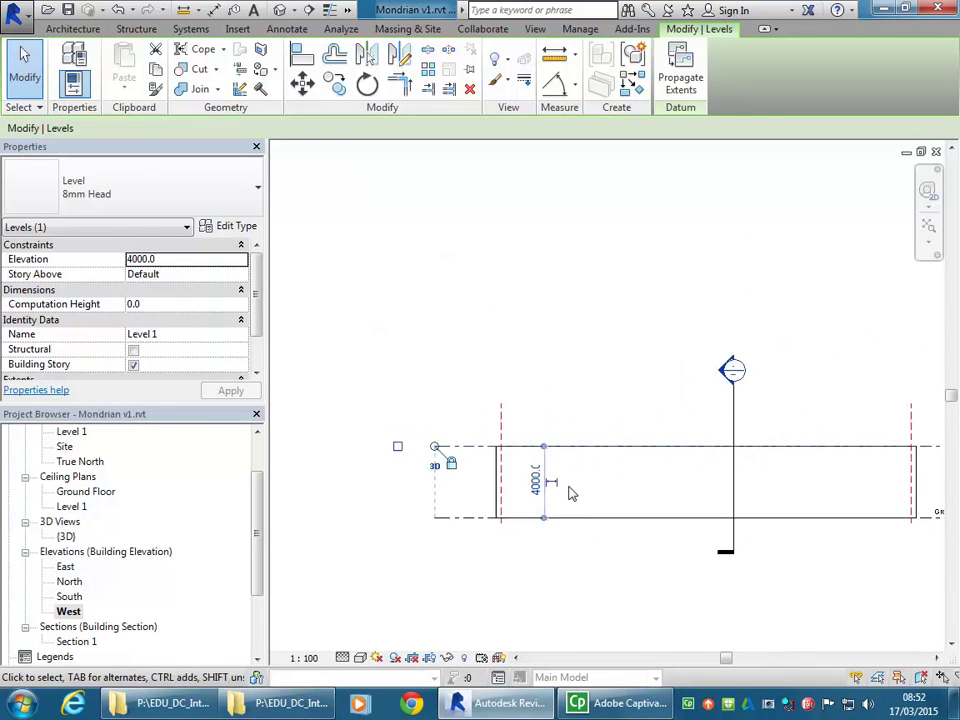
pyautogui.scroll(-1, 570, 492)
pyautogui.click(484, 364)
pyautogui.scroll(-1, 453, 409)
pyautogui.moveTo(453, 409); pyautogui.dragTo(428, 402, button='middle')
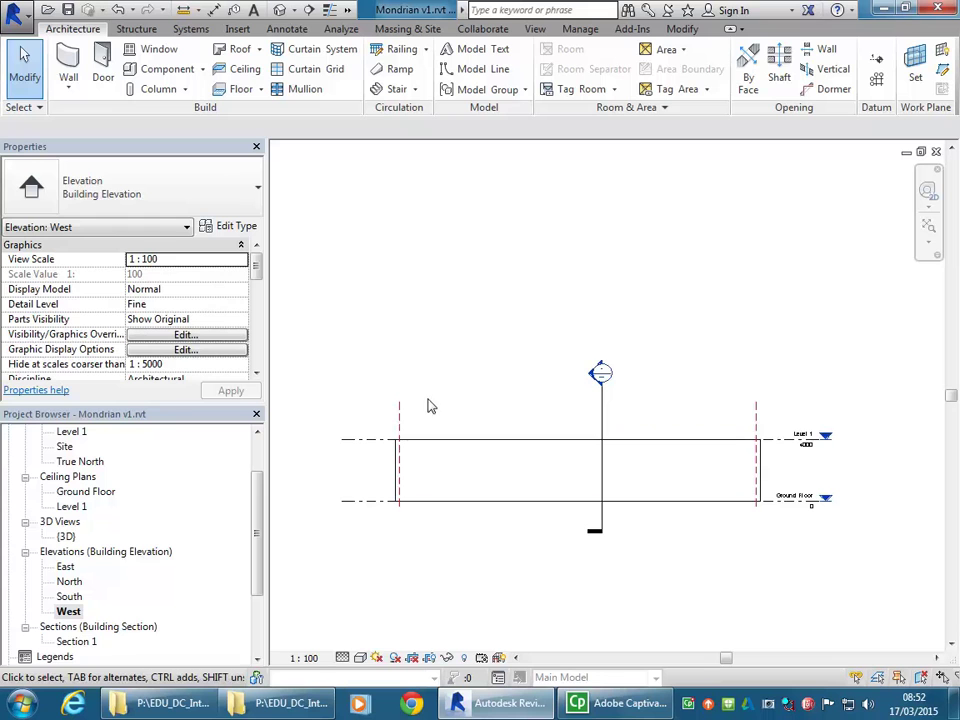
# Step: In the North elevation, extend the head end of the aligned Level 1 and Ground Floor lines well beyond the outer wall
pyautogui.doubleClick(70, 582)
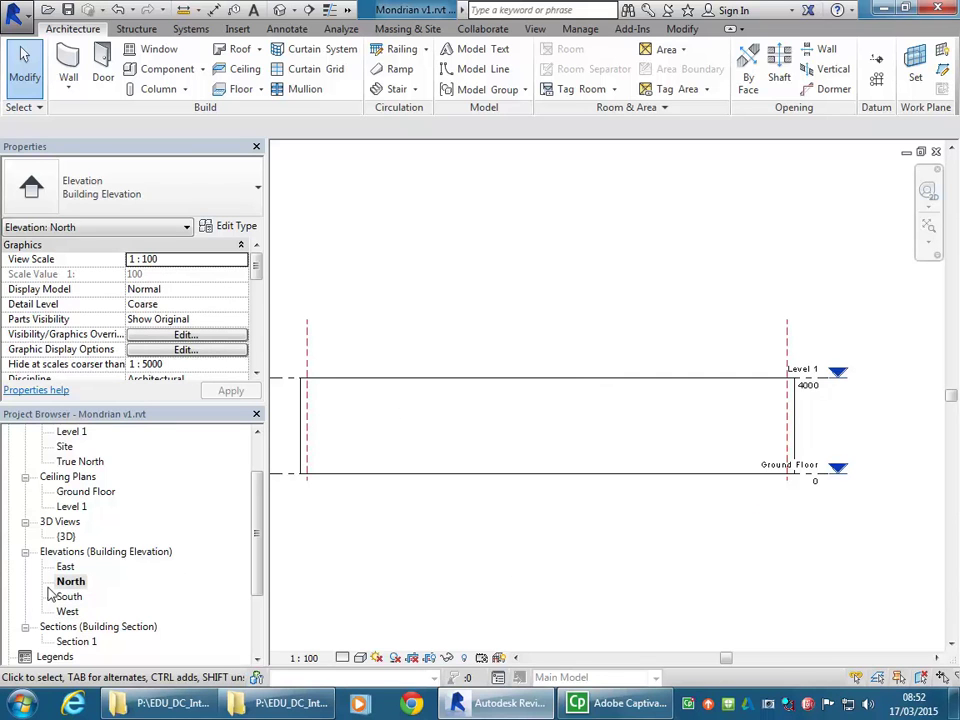
pyautogui.scroll(5, 739, 420)
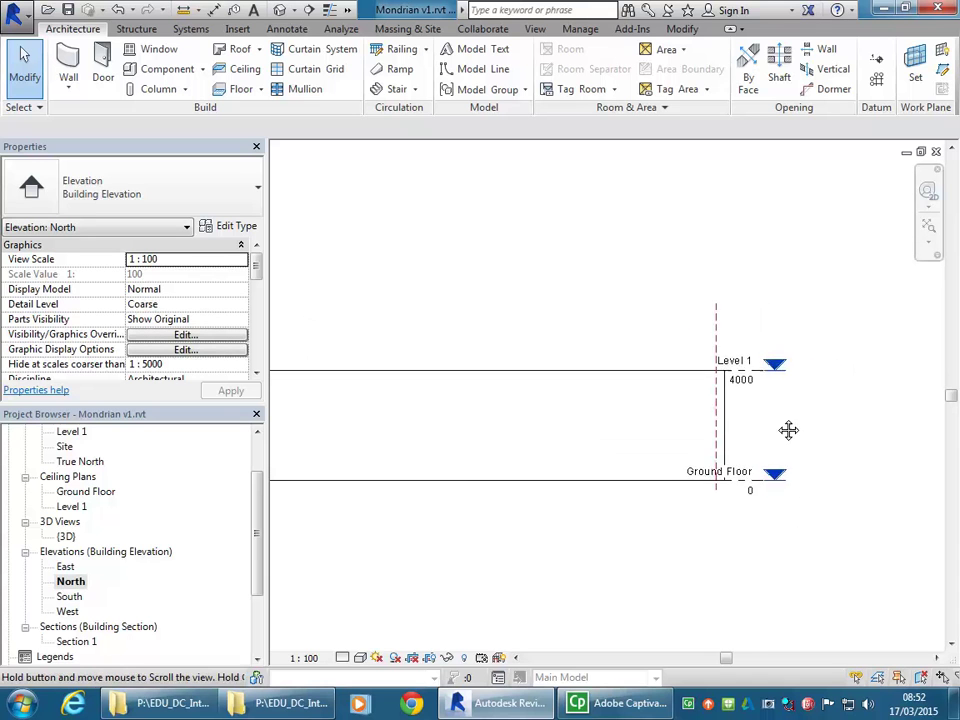
pyautogui.click(655, 306)
pyautogui.scroll(-2, 654, 486)
pyautogui.moveTo(654, 486); pyautogui.dragTo(603, 494, button='middle')
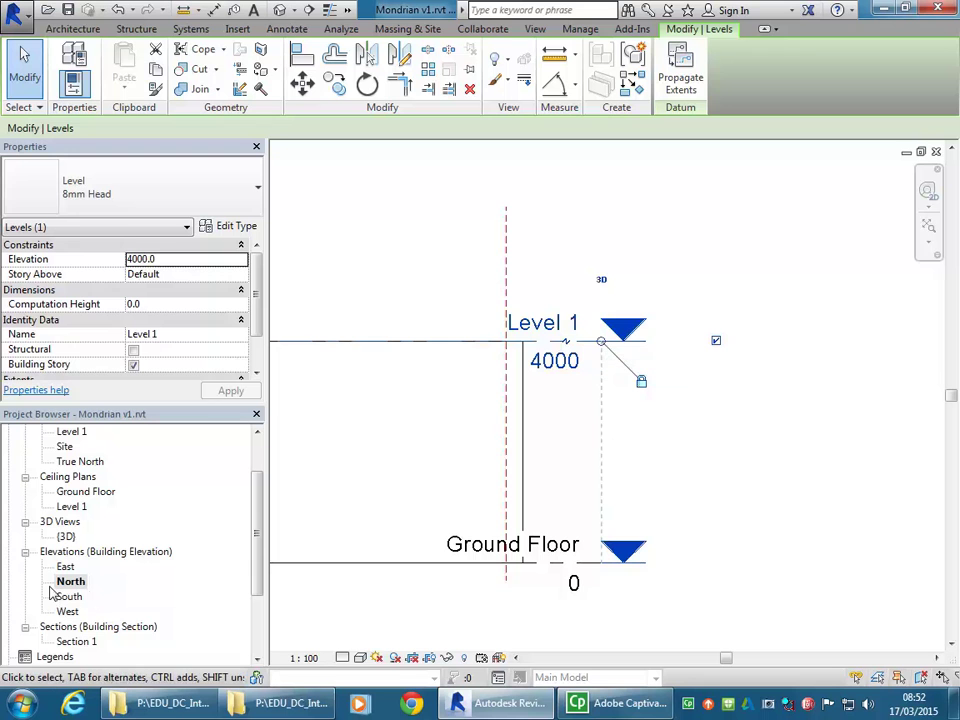
pyautogui.moveTo(603, 343); pyautogui.dragTo(742, 342)
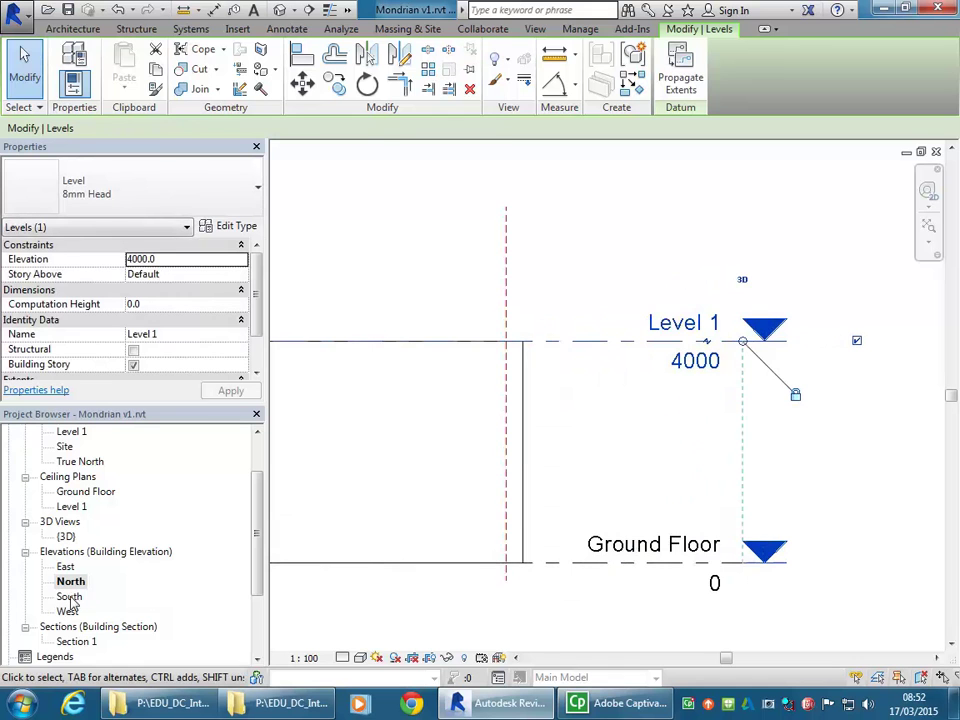
# Step: In the South elevation, pull the head end of the aligned Level 1 and Ground Floor lines closer to the outer wall
pyautogui.scroll(-3, 430, 478)
pyautogui.moveTo(456, 480); pyautogui.dragTo(510, 470, button='middle')
pyautogui.scroll(3, 567, 456)
pyautogui.moveTo(568, 456); pyautogui.dragTo(649, 456, button='middle')
pyautogui.scroll(1, 531, 433)
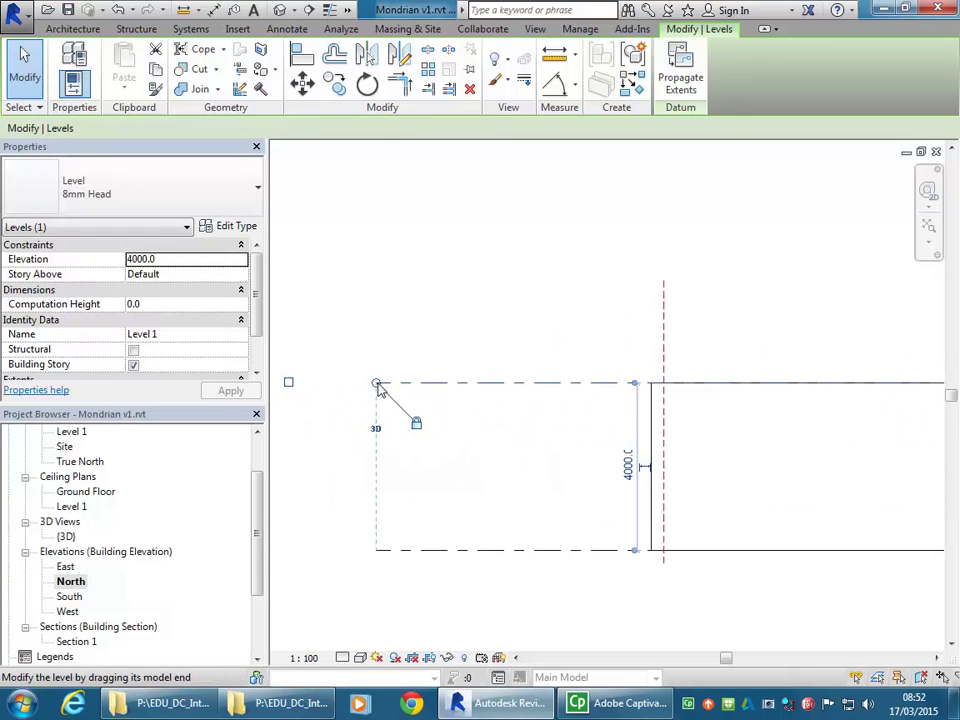
pyautogui.doubleClick(69, 596)
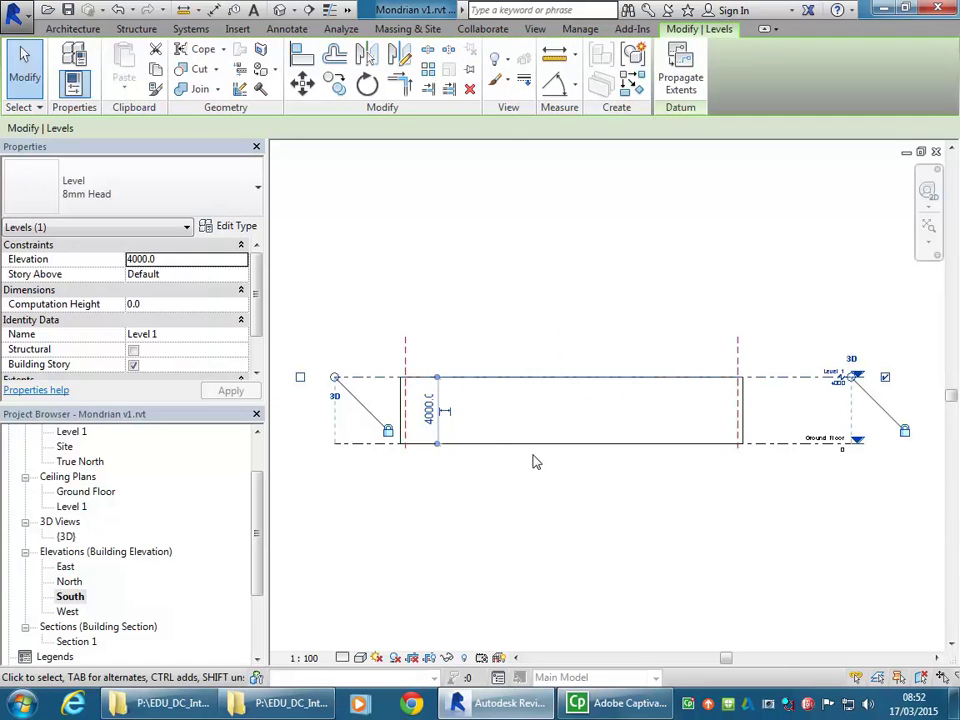
pyautogui.scroll(2, 653, 417)
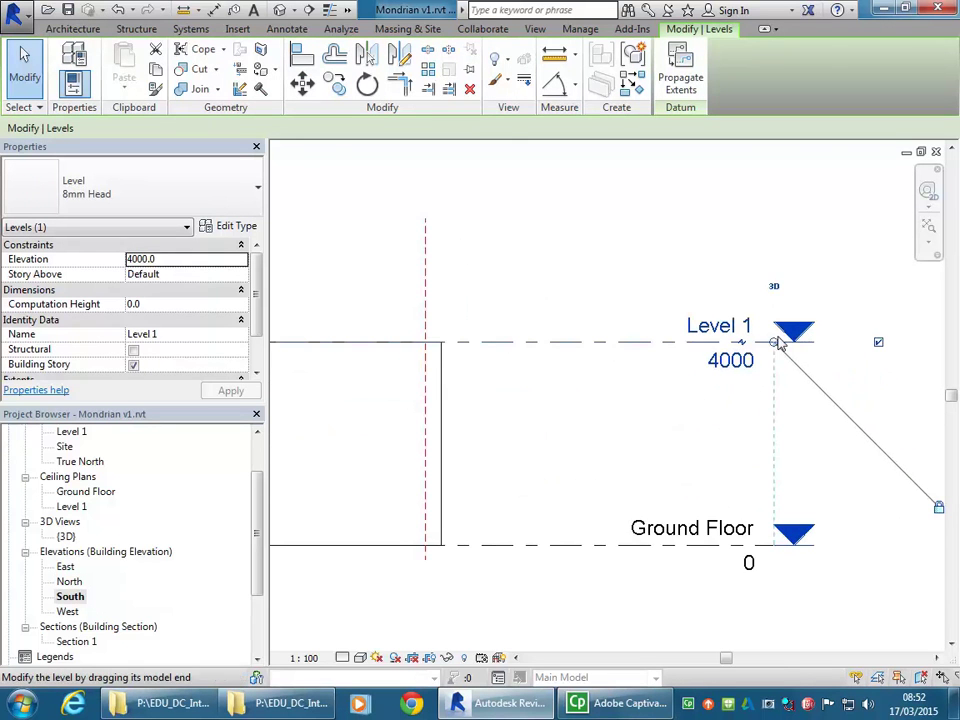
pyautogui.moveTo(774, 343); pyautogui.dragTo(612, 350)
# Step: Return to the North elevation and check the level line extents on both sides of the building
pyautogui.doubleClick(69, 581)
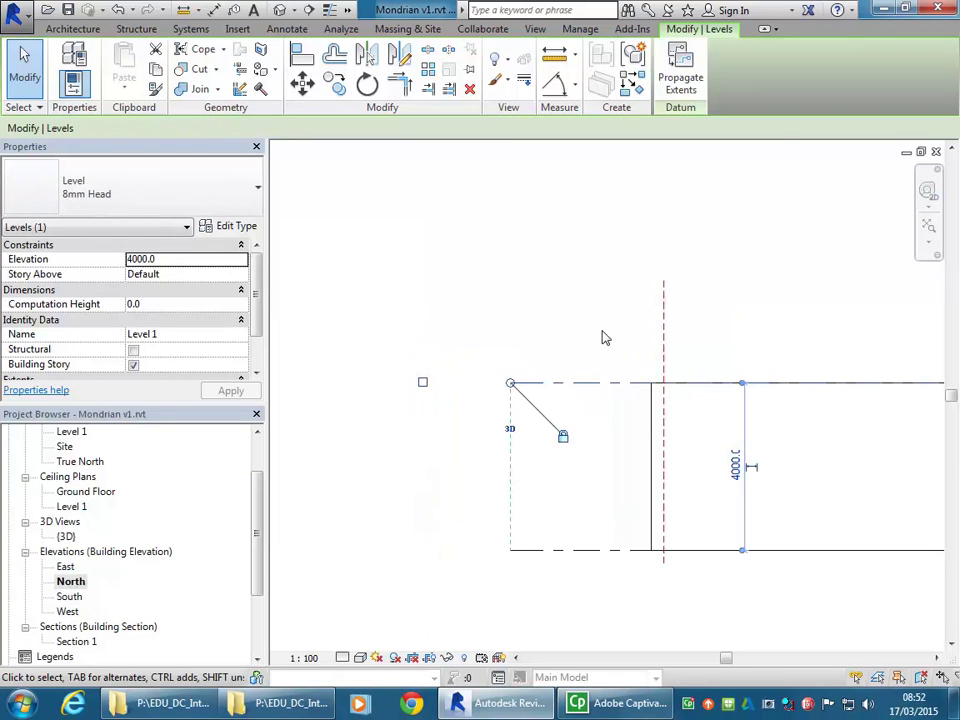
pyautogui.scroll(-3, 672, 328)
pyautogui.moveTo(672, 328); pyautogui.dragTo(521, 349, button='middle')
pyautogui.scroll(-2, 600, 364)
pyautogui.moveTo(605, 366); pyautogui.dragTo(531, 392, button='middle')
pyautogui.click(538, 362)
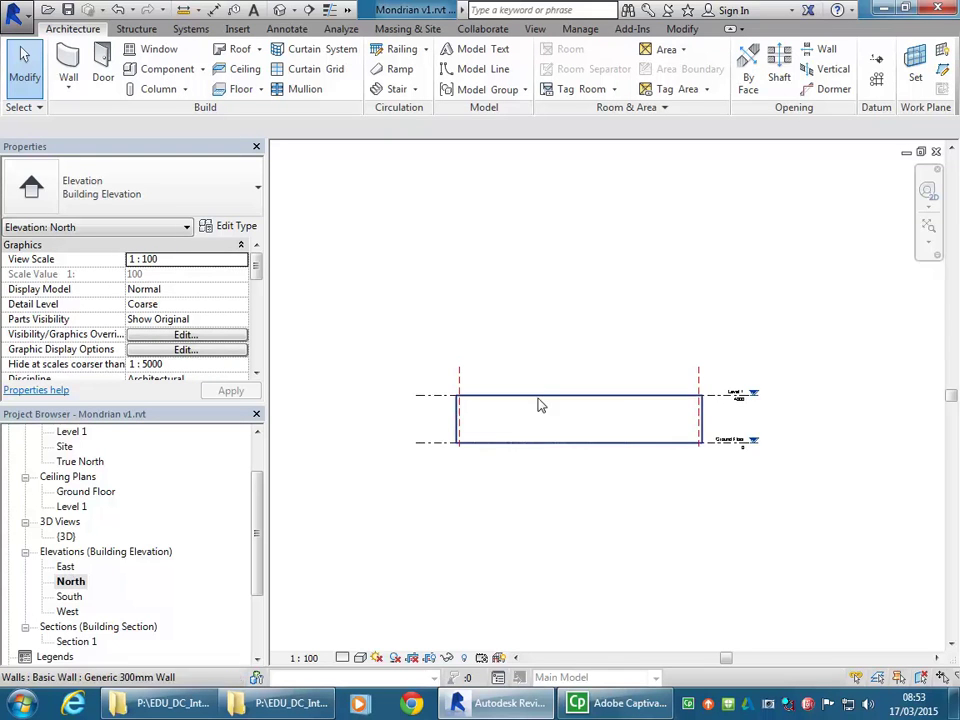
pyautogui.scroll(1, 549, 356)
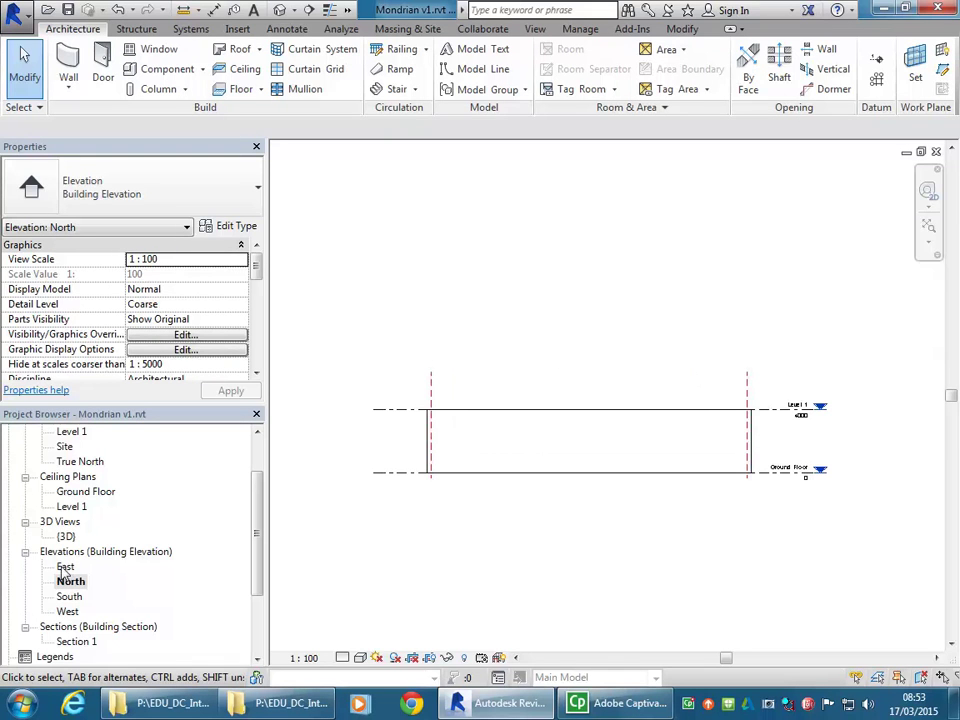
# Step: Open Section 1 and raise the upper edge of its crop boundary to leave more room above the building
pyautogui.doubleClick(73, 642)
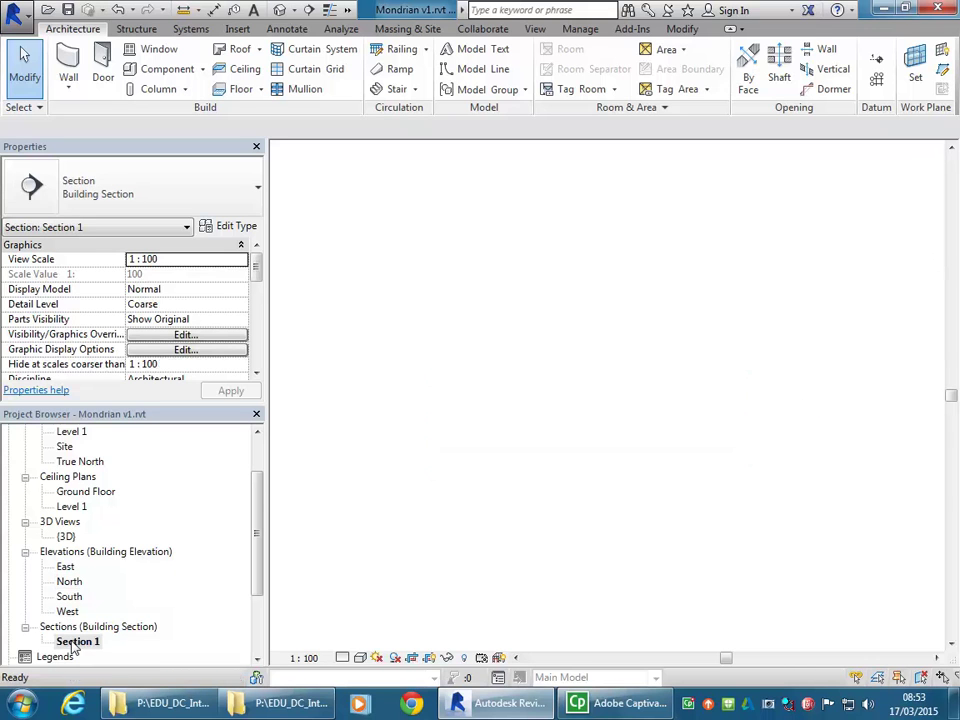
pyautogui.scroll(-2, 792, 396)
pyautogui.moveTo(792, 396); pyautogui.dragTo(764, 423, button='middle')
pyautogui.scroll(-2, 786, 421)
pyautogui.scroll(1, 755, 418)
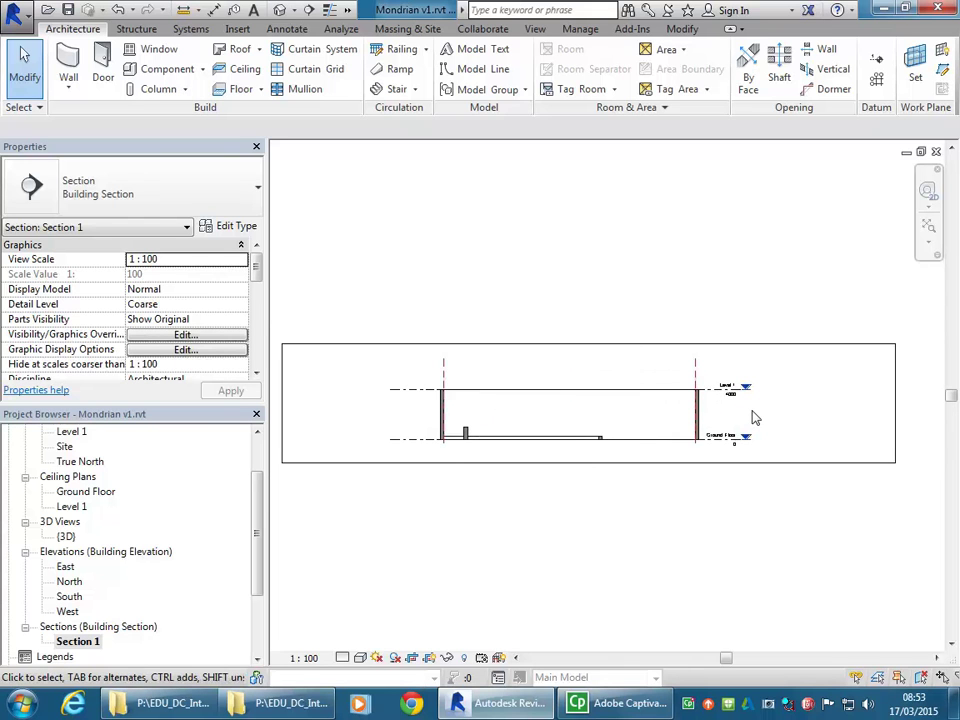
pyautogui.scroll(2, 574, 450)
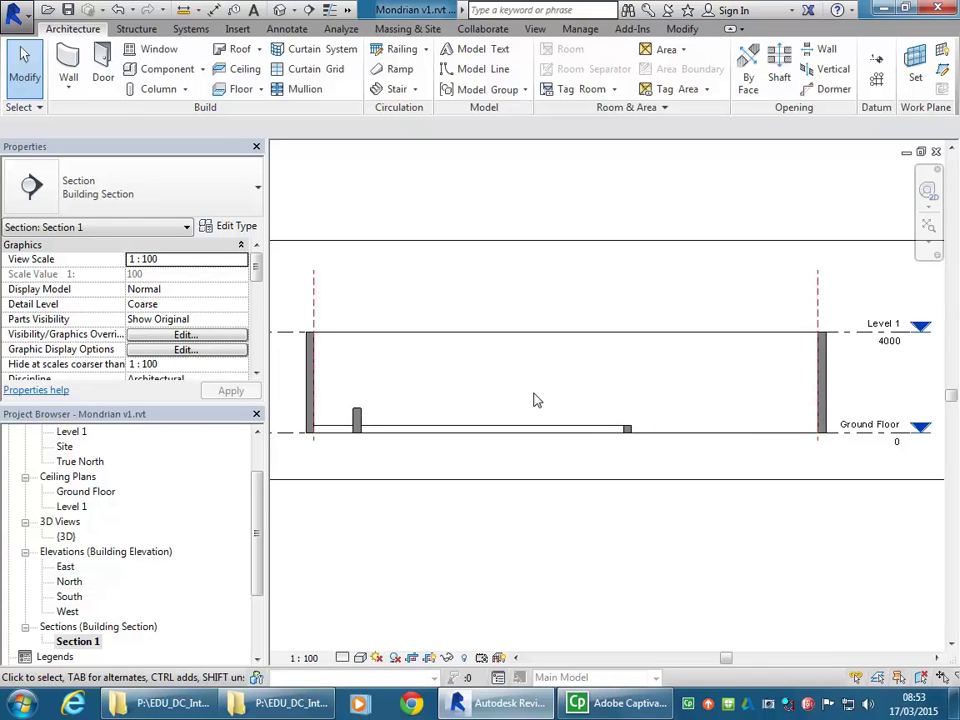
pyautogui.scroll(-2, 535, 400)
pyautogui.moveTo(552, 348); pyautogui.dragTo(609, 351, button='middle')
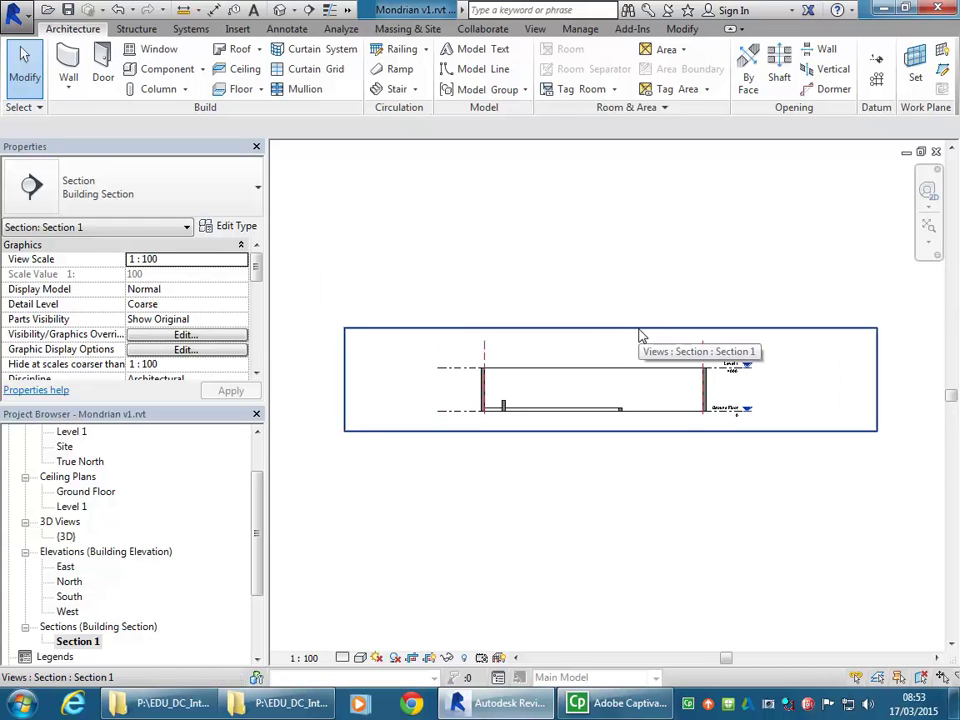
pyautogui.click(641, 336)
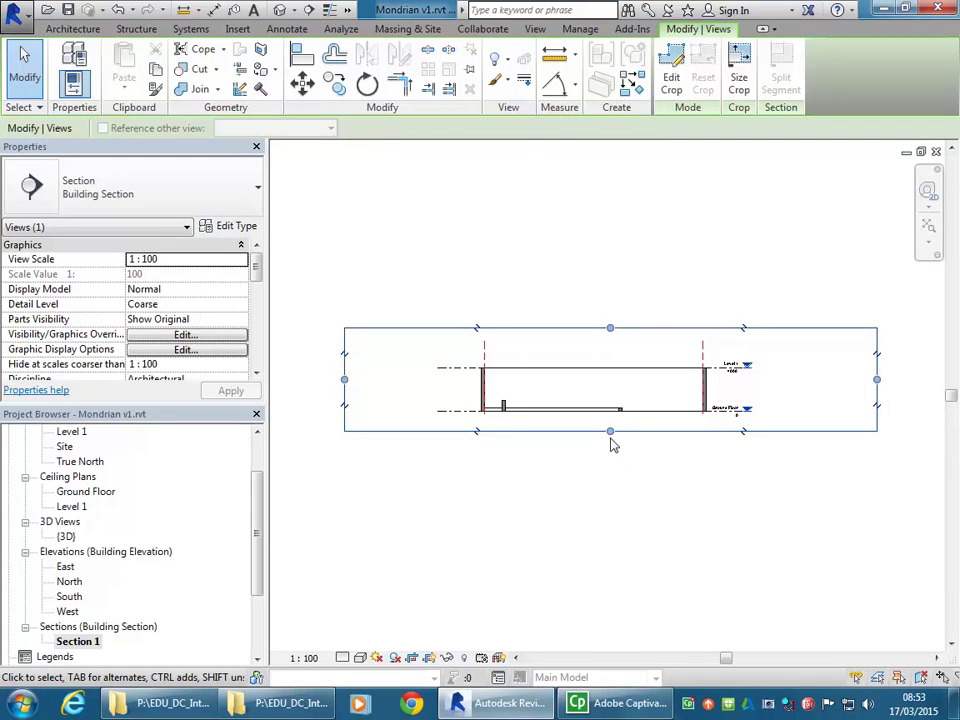
pyautogui.moveTo(611, 331); pyautogui.dragTo(610, 279)
pyautogui.click(621, 339)
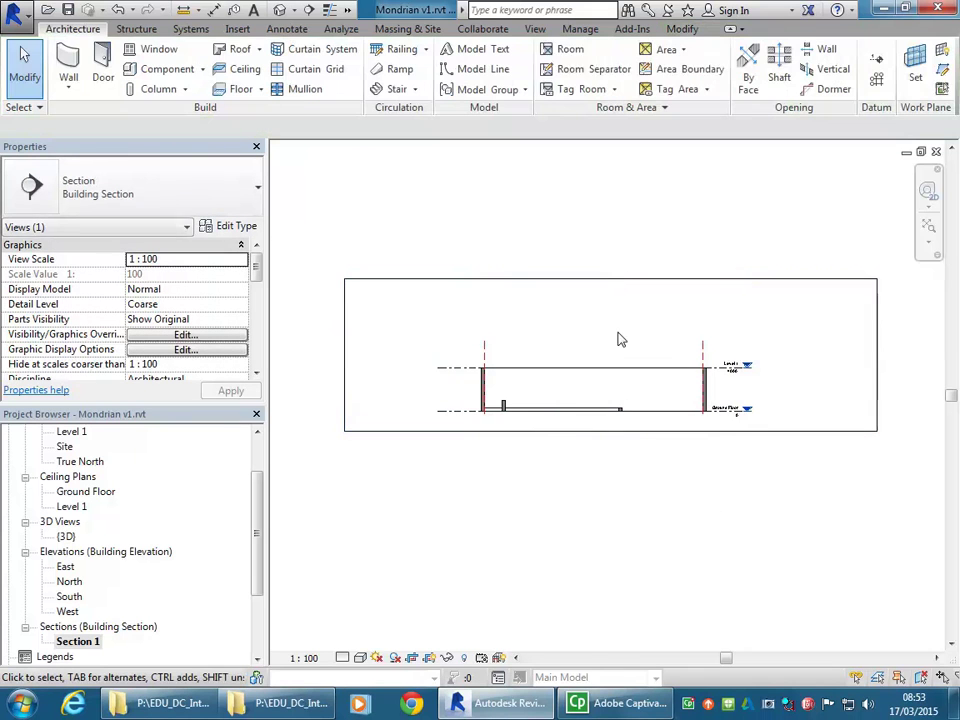
# Step: Place a new level 3500 mm above Level 1 in Section 1, with both ends aligned to the existing level lines
pyautogui.scroll(2, 578, 304)
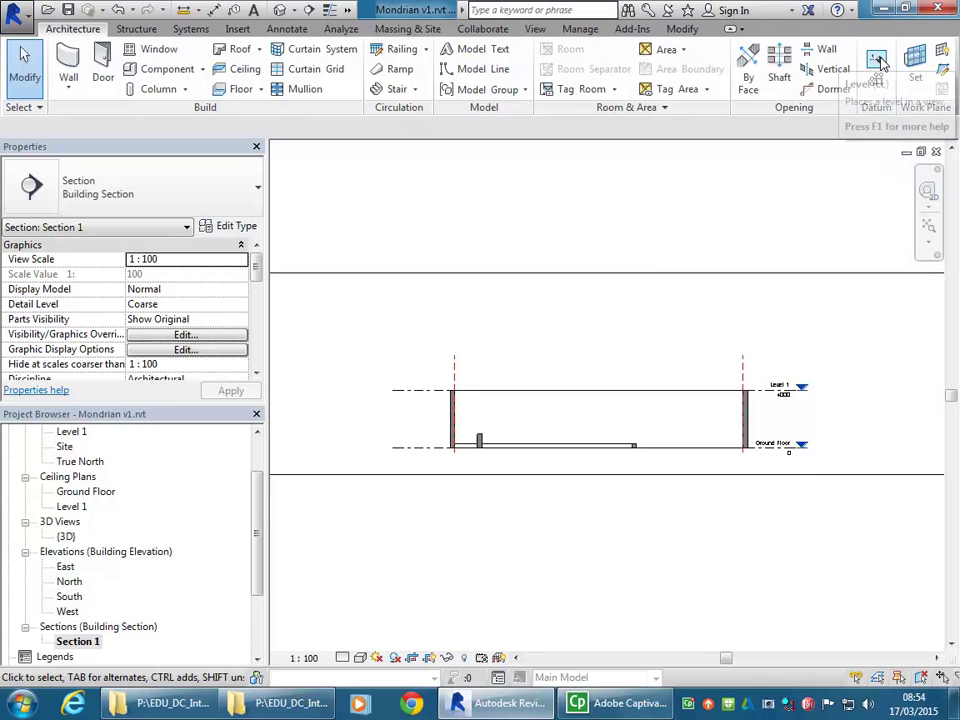
pyautogui.click(880, 62)
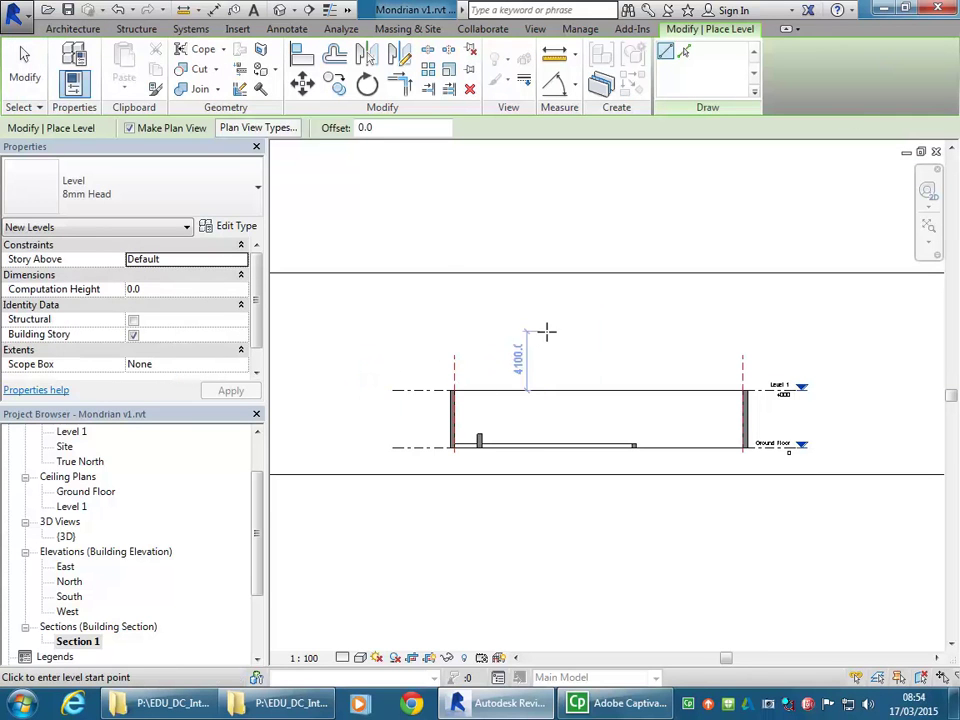
pyautogui.scroll(2, 546, 332)
pyautogui.moveTo(555, 350); pyautogui.dragTo(585, 350, button='middle')
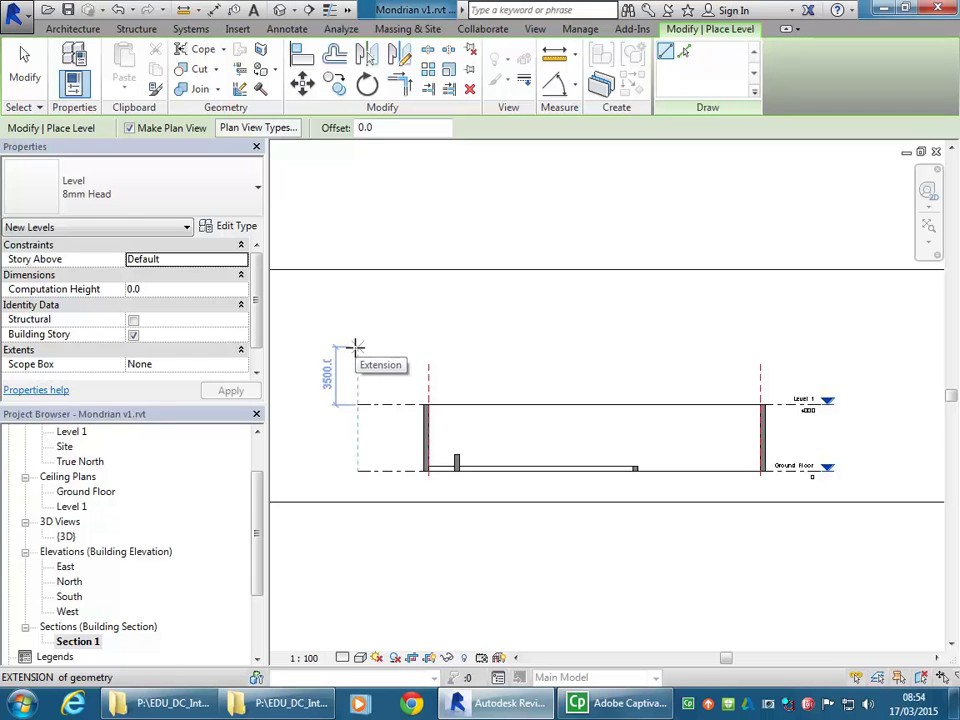
pyautogui.click(356, 345)
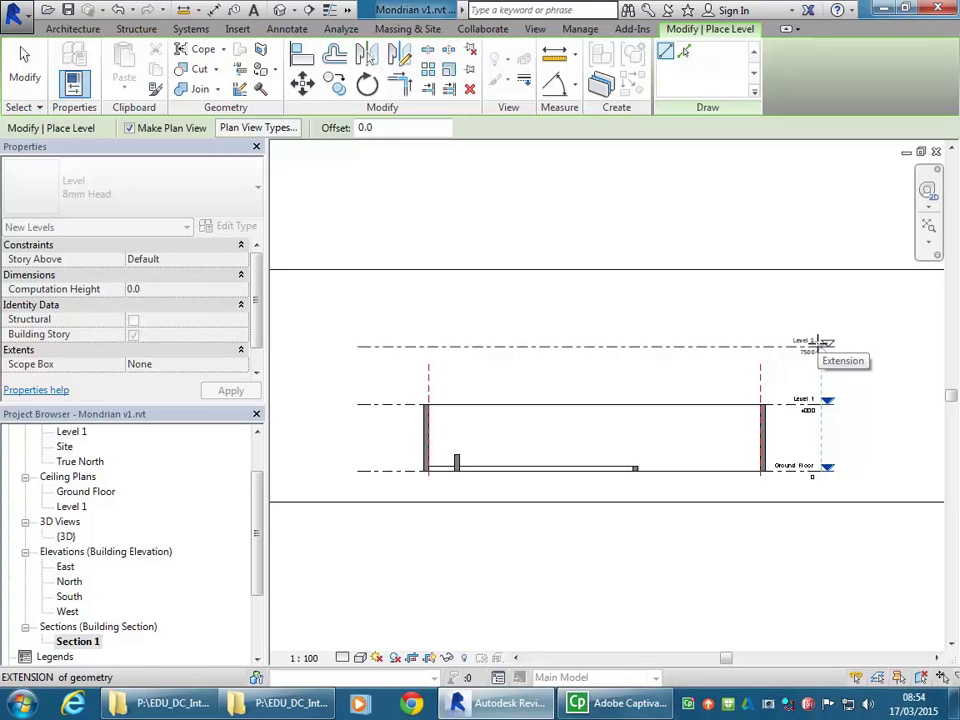
pyautogui.click(818, 342)
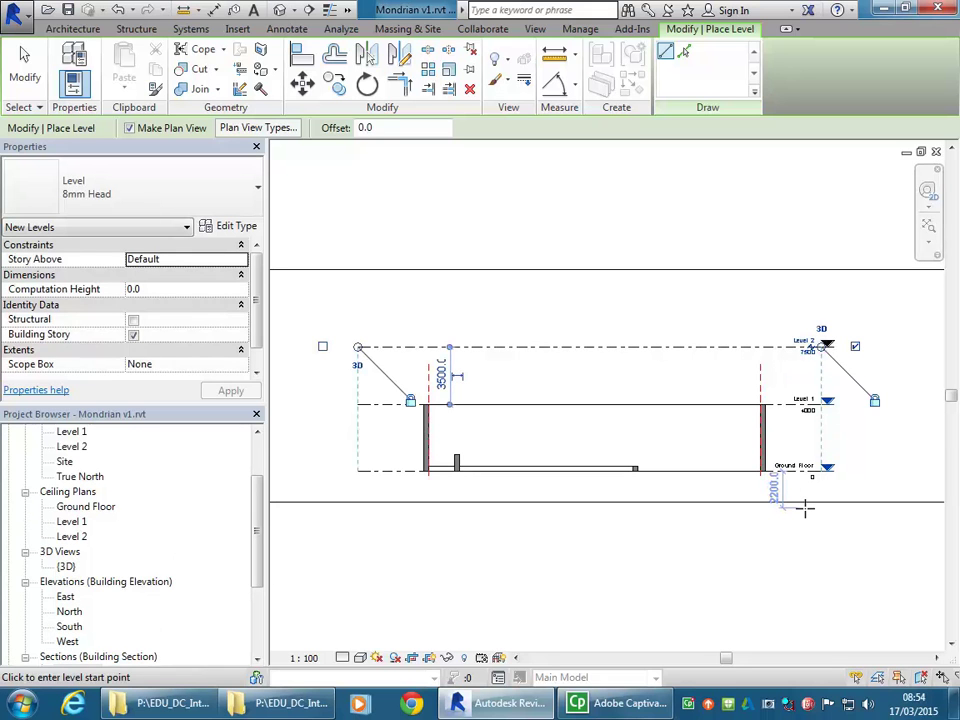
# Step: Move both ends of Level 2, together with the aligned lower levels, slightly farther outside the building
pyautogui.scroll(2, 861, 450)
pyautogui.moveTo(851, 480); pyautogui.dragTo(746, 476, button='middle')
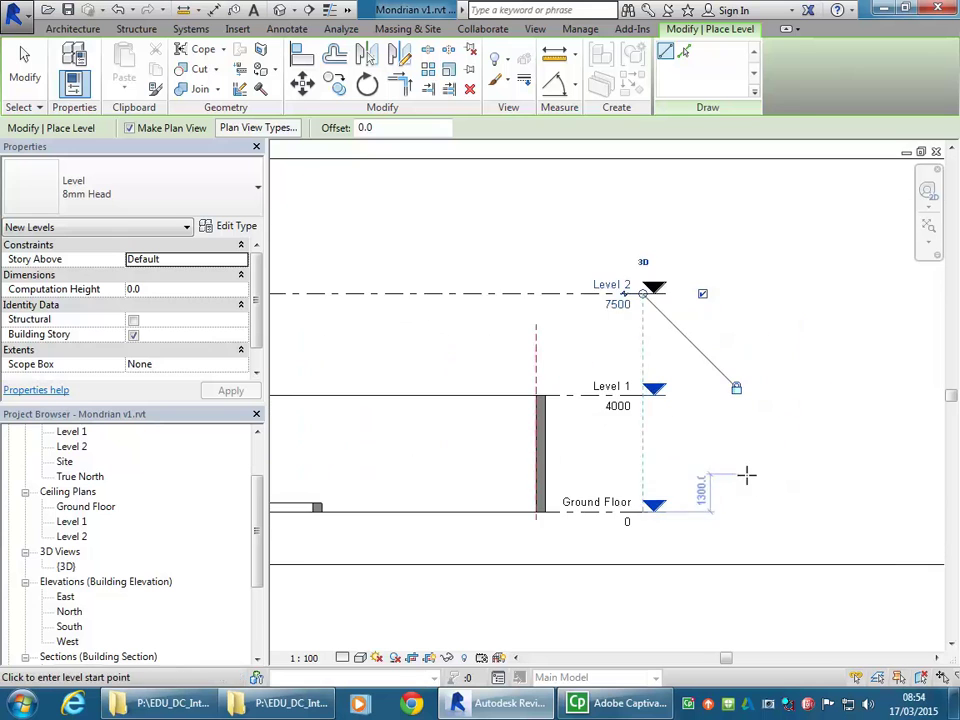
pyautogui.scroll(1, 650, 385)
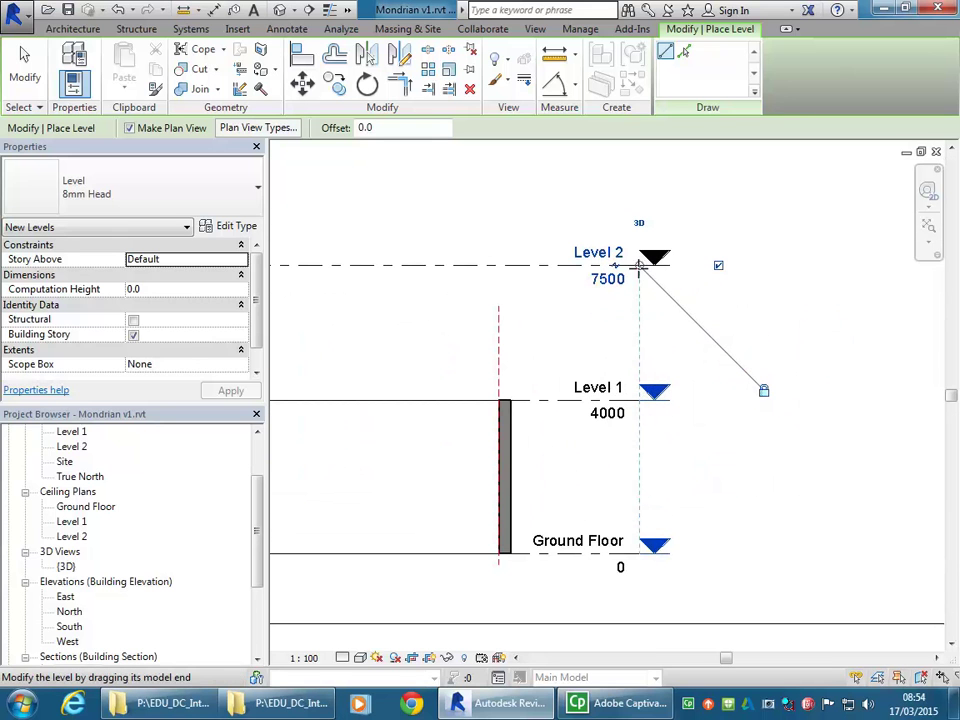
pyautogui.moveTo(640, 263); pyautogui.dragTo(654, 262)
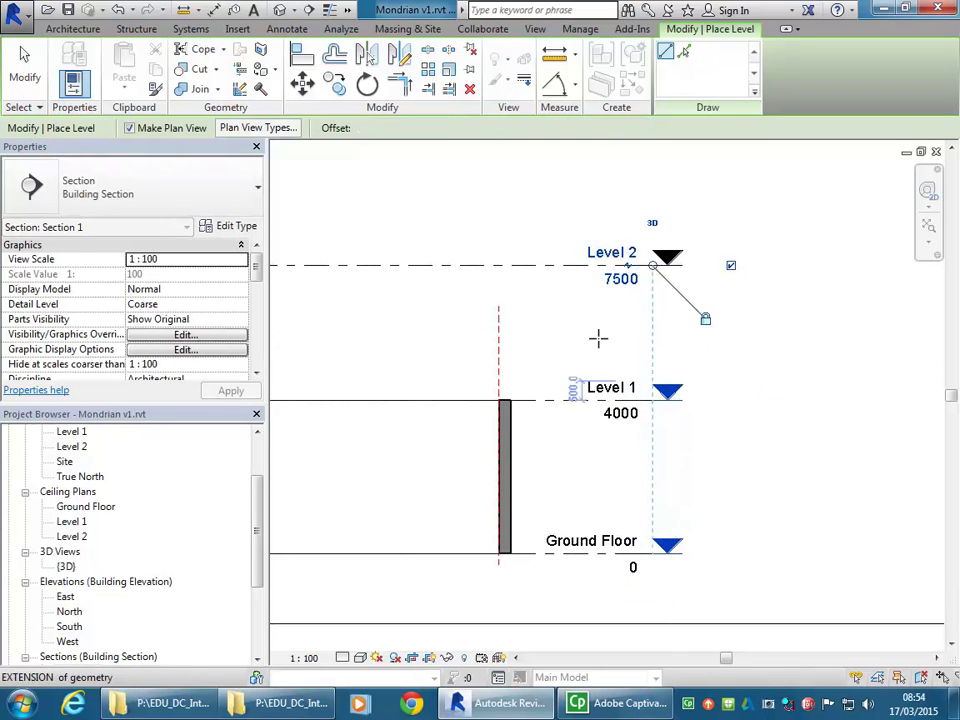
pyautogui.scroll(-4, 466, 340)
pyautogui.moveTo(466, 340); pyautogui.dragTo(912, 349, button='middle')
pyautogui.scroll(-1, 658, 379)
pyautogui.scroll(3, 564, 372)
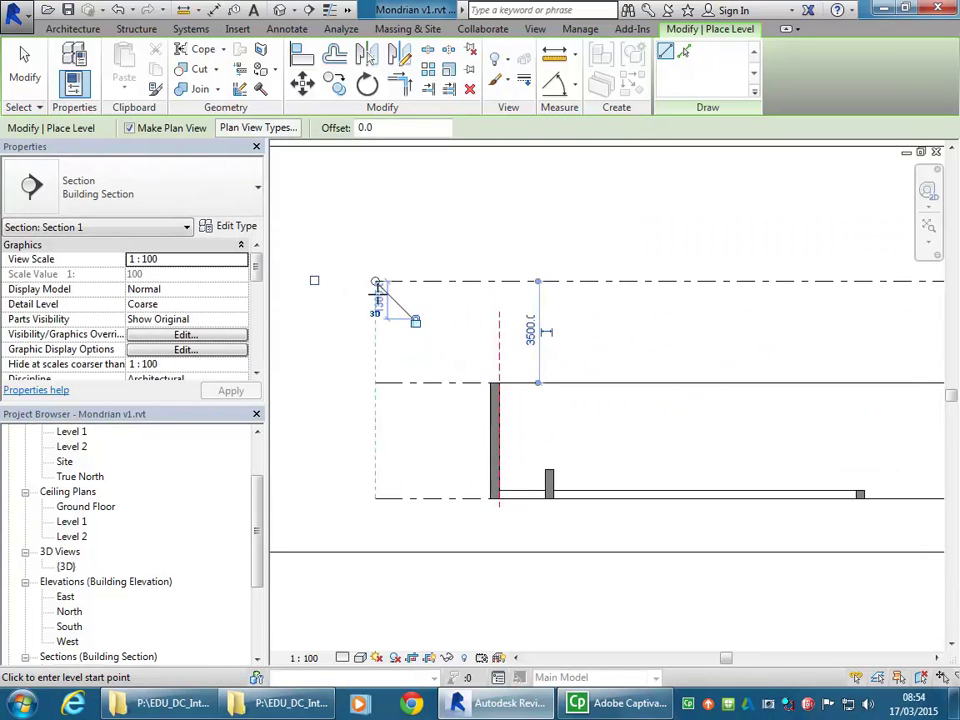
pyautogui.moveTo(375, 281); pyautogui.dragTo(366, 281)
pyautogui.scroll(1, 370, 290)
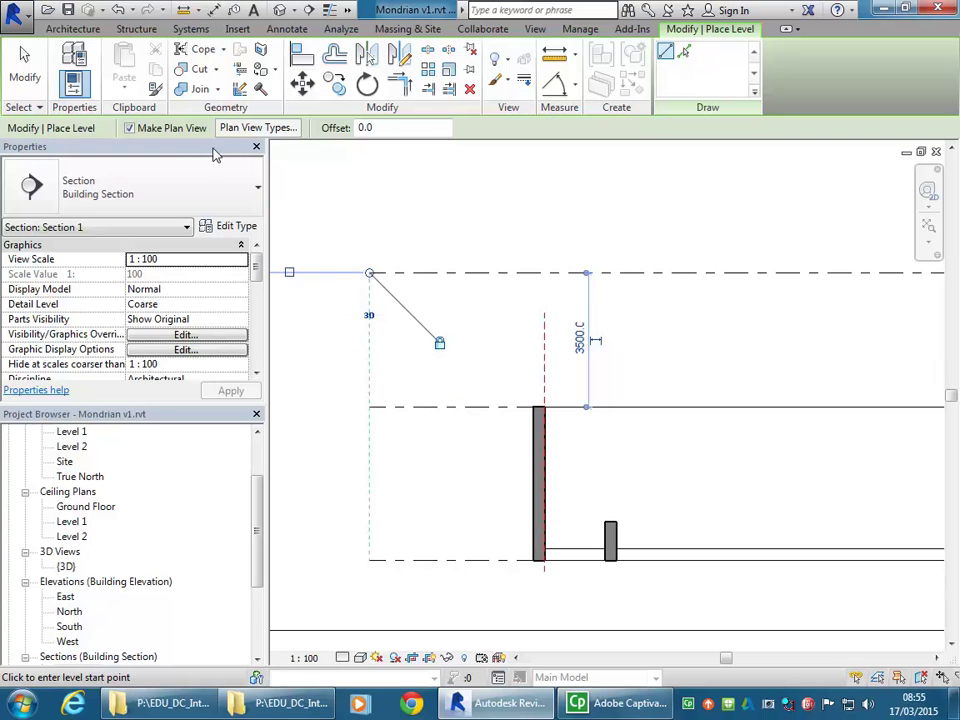
# Step: Examine the head, name and elevation of Level 2 beside the Level 1 and Ground Floor heads
pyautogui.scroll(-2, 714, 474)
pyautogui.moveTo(714, 474); pyautogui.dragTo(482, 466, button='middle')
pyautogui.scroll(1, 482, 466)
pyautogui.moveTo(662, 444); pyautogui.dragTo(461, 456, button='middle')
pyautogui.scroll(2, 696, 373)
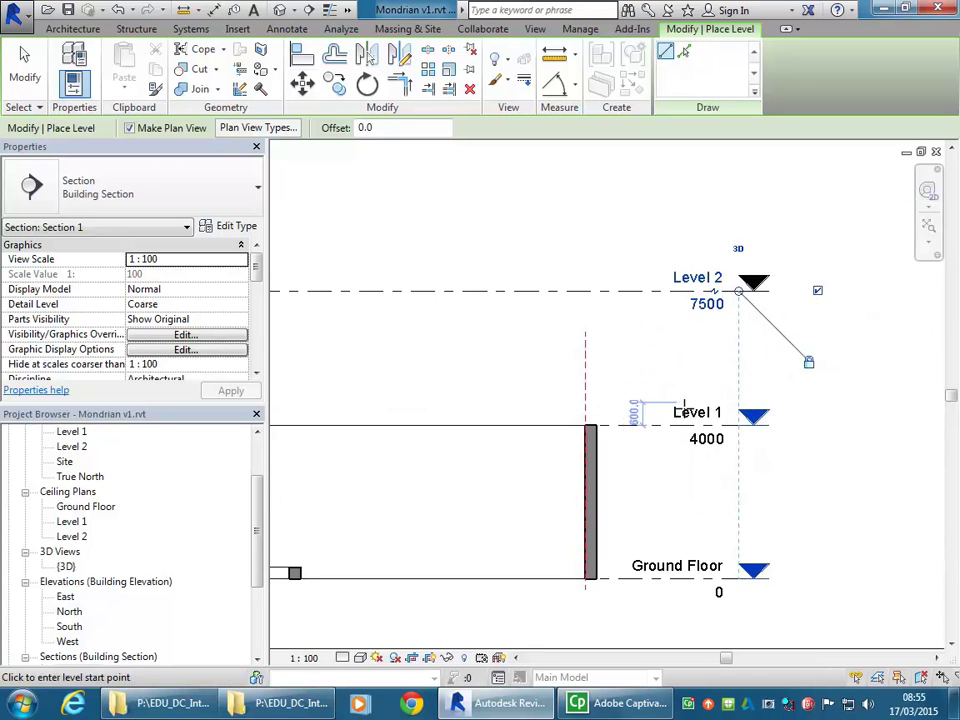
pyautogui.scroll(1, 688, 399)
pyautogui.moveTo(686, 403); pyautogui.dragTo(656, 371, button='middle')
pyautogui.scroll(-1, 604, 369)
pyautogui.scroll(1, 656, 371)
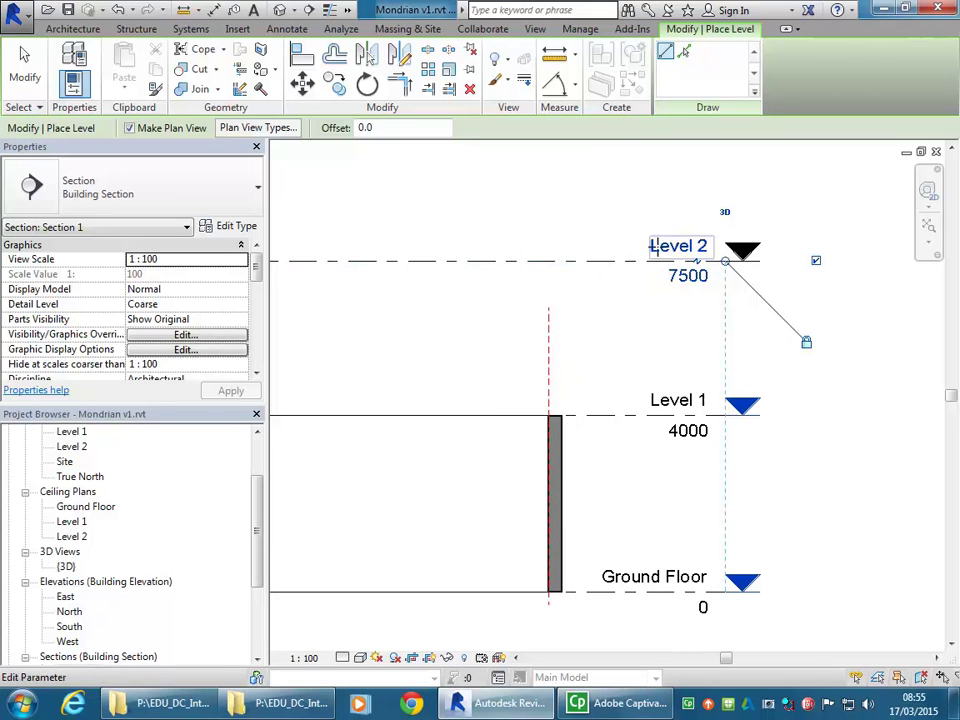
# Step: Open the name of Level 2 for editing, close it again and exit level placement
pyautogui.scroll(1, 665, 337)
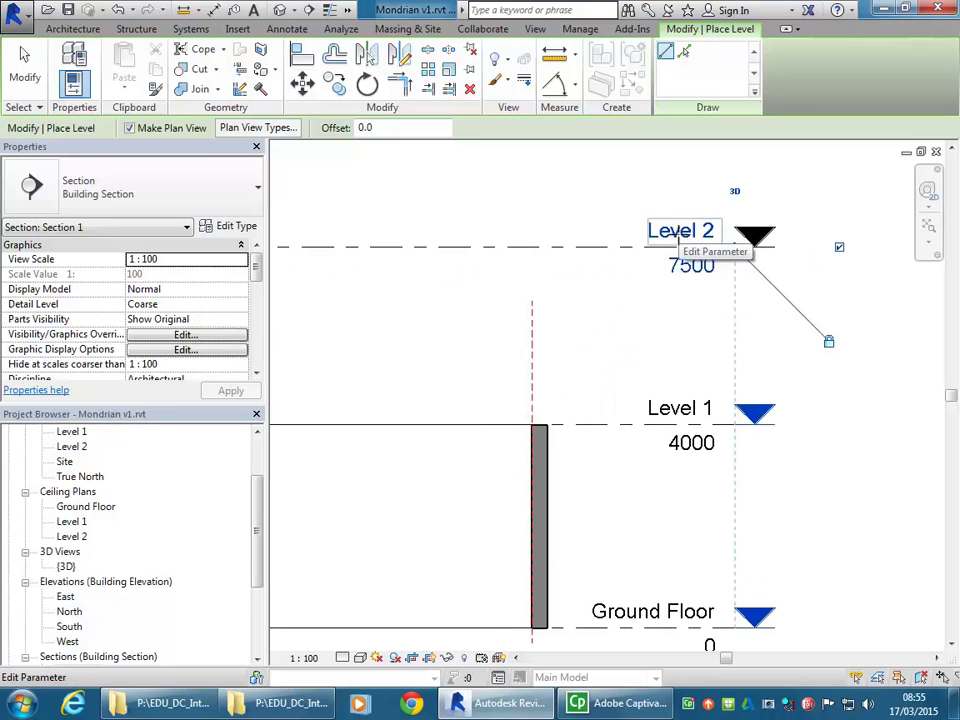
pyautogui.click(679, 230)
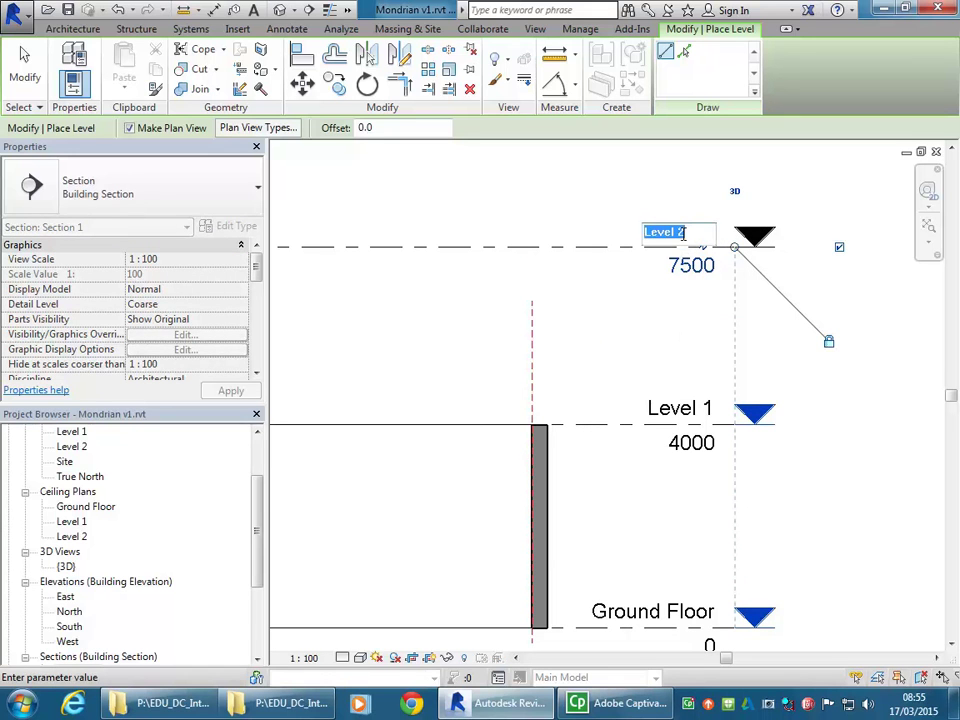
pyautogui.click(652, 331)
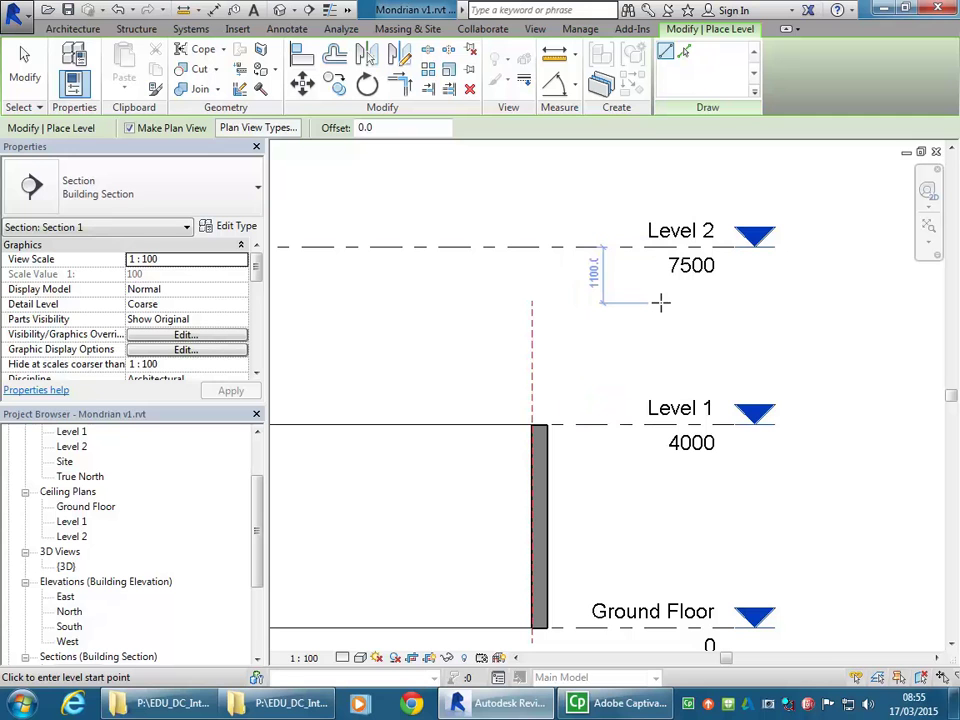
pyautogui.rightClick(617, 291)
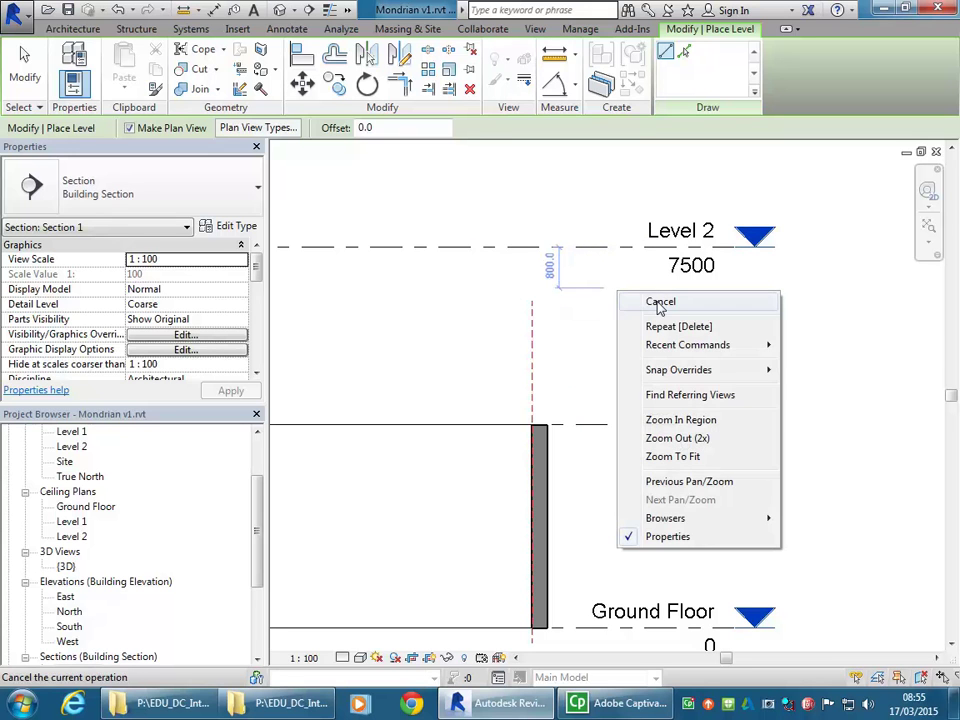
pyautogui.click(657, 304)
pyautogui.rightClick(634, 302)
pyautogui.click(660, 307)
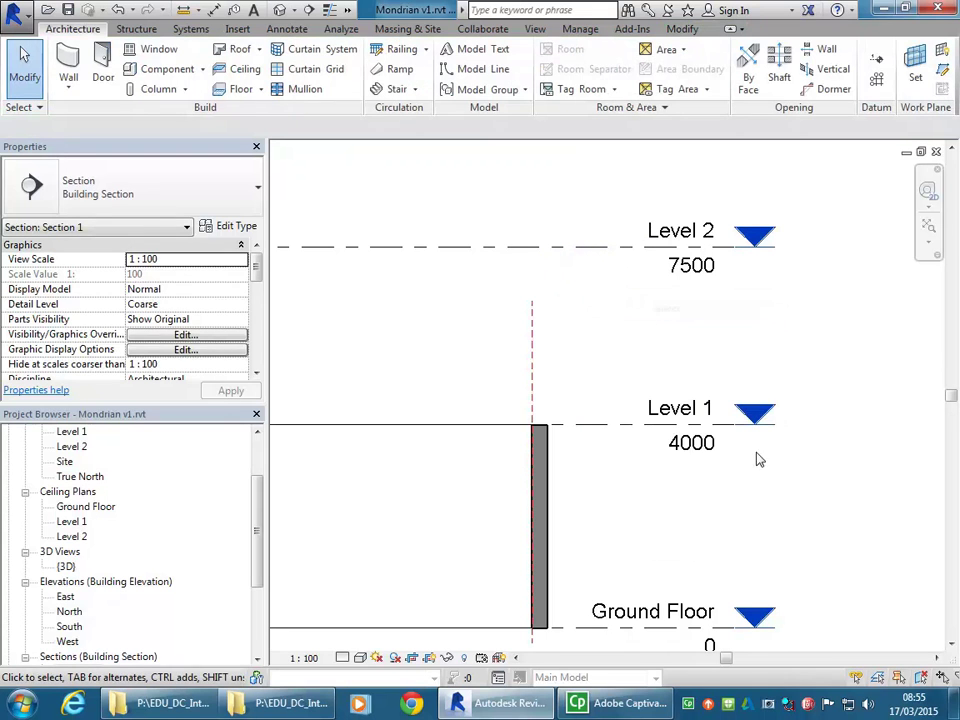
# Step: Rename Level 2 to Level 1 CL and rename its corresponding views as well
pyautogui.click(617, 252)
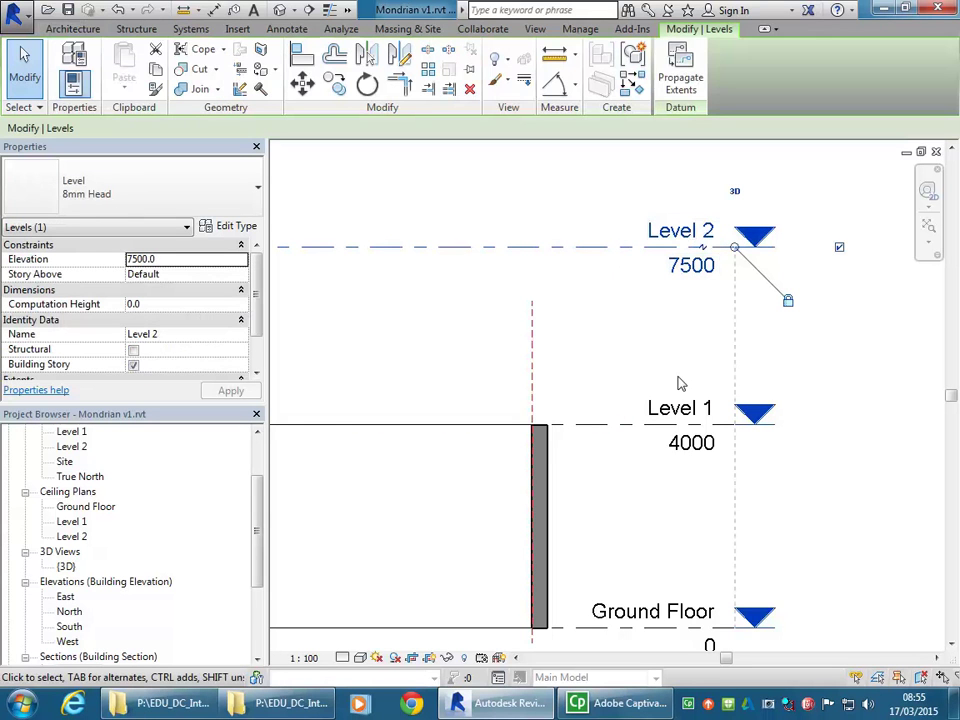
pyautogui.click(658, 232)
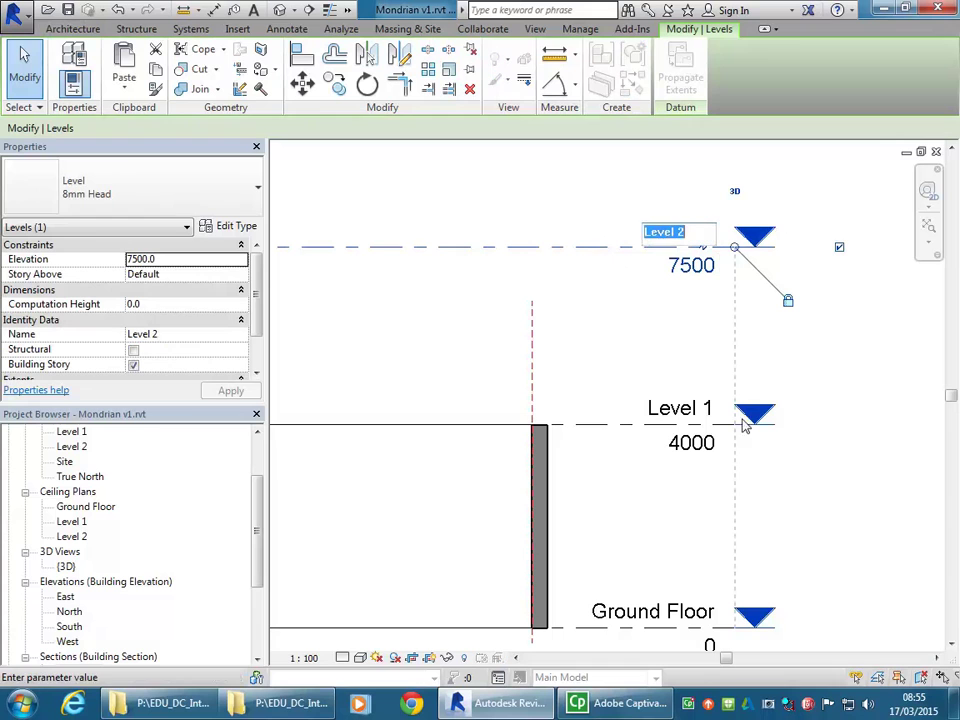
pyautogui.click(683, 232)
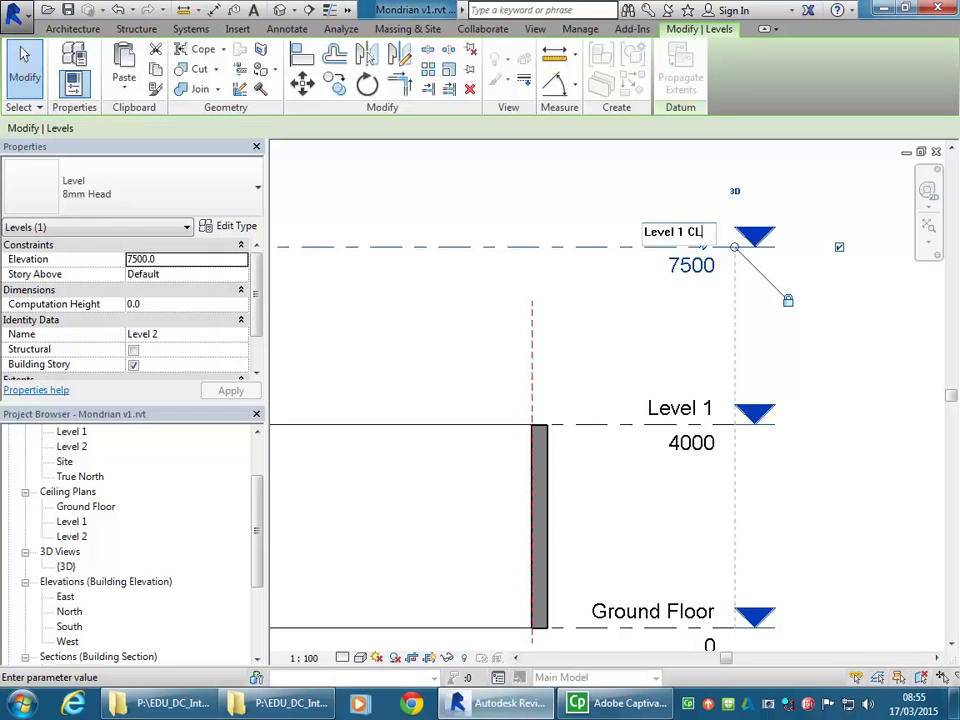
pyautogui.write('1 CL')
pyautogui.press('Return')
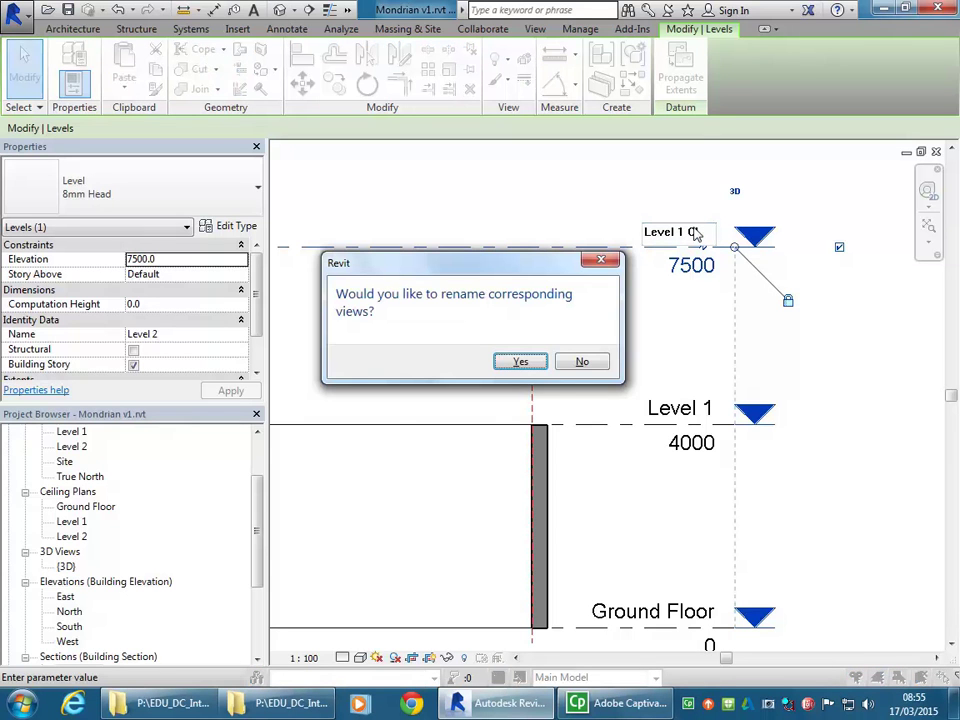
pyautogui.click(519, 361)
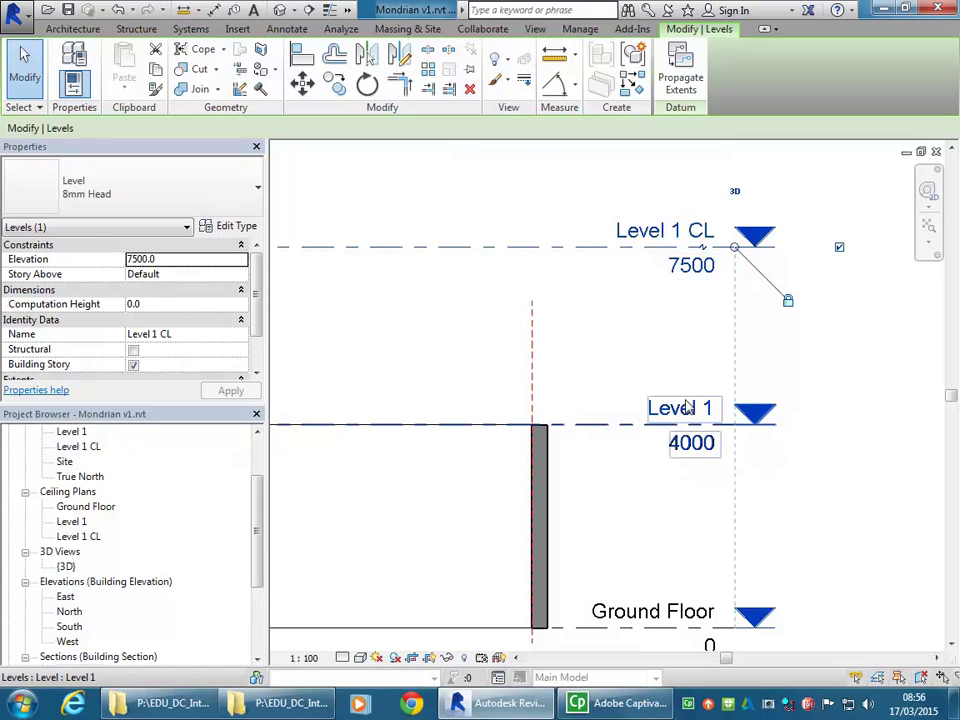
# Step: Set the elevation of Level 1 CL to 8500 at its level head
pyautogui.click(690, 270)
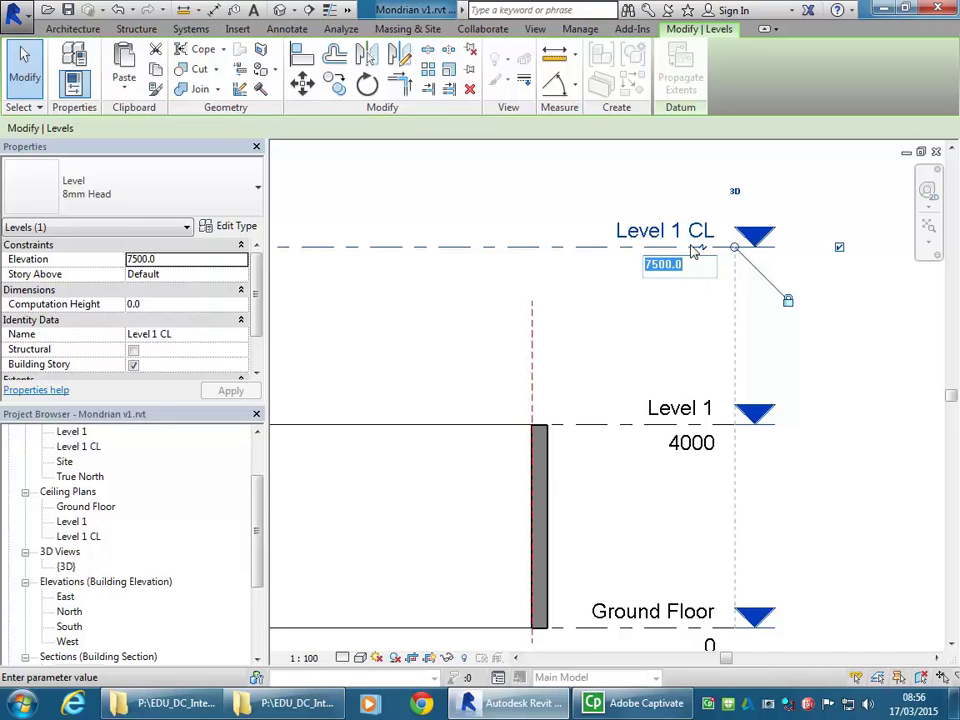
pyautogui.write('8')
pyautogui.press('Return')
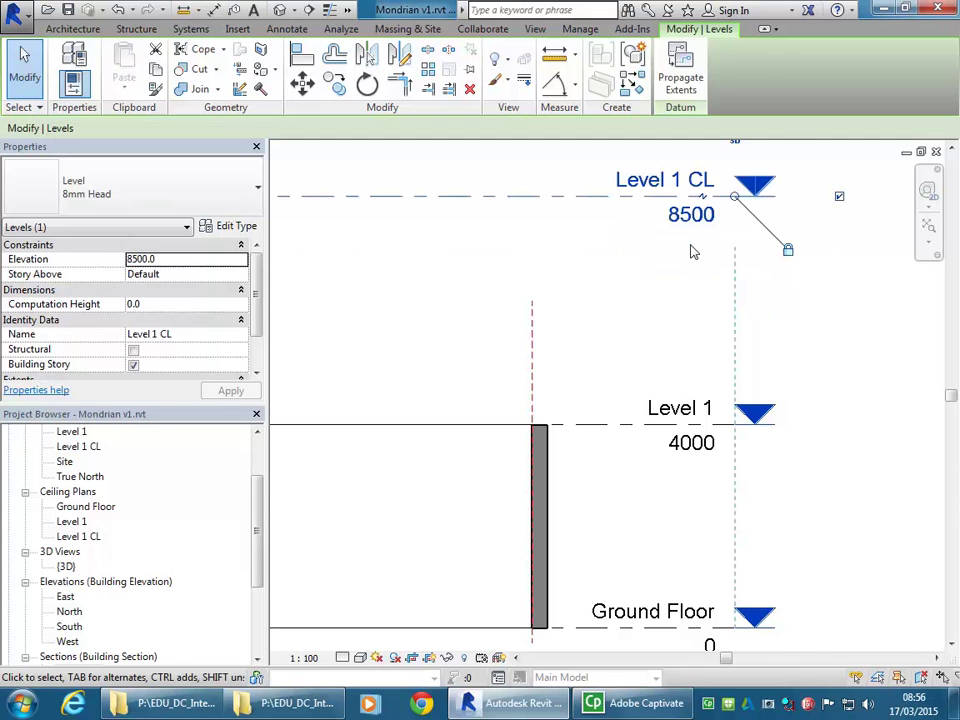
pyautogui.click(630, 286)
pyautogui.scroll(-4, 636, 290)
pyautogui.moveTo(645, 297); pyautogui.dragTo(704, 366, button='middle')
pyautogui.scroll(1, 767, 366)
pyautogui.click(681, 315)
pyautogui.scroll(2, 681, 379)
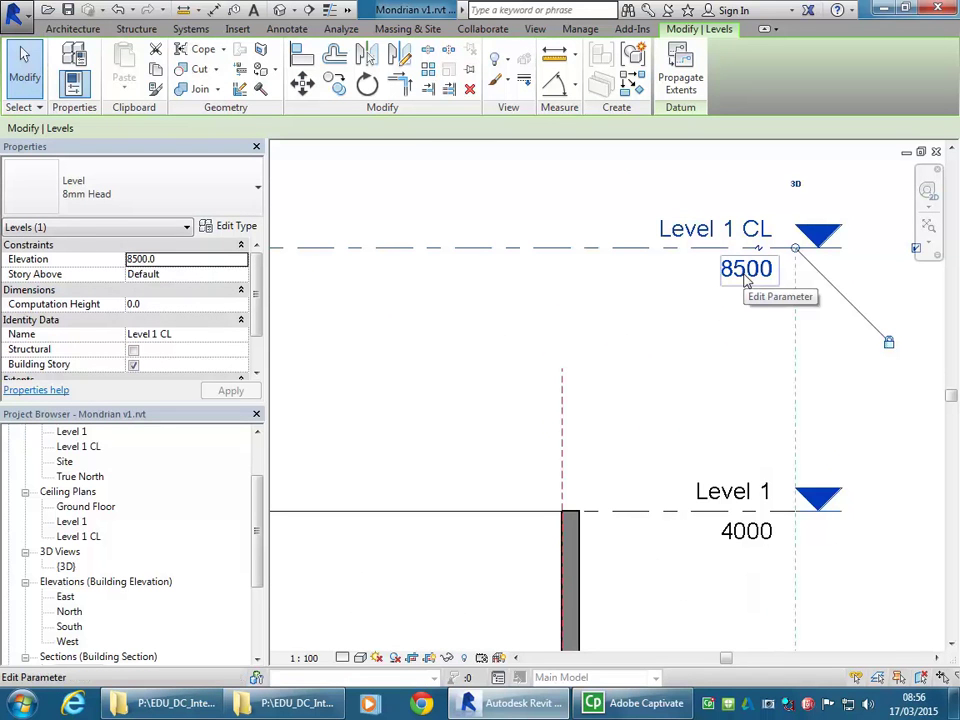
pyautogui.scroll(-1, 690, 340)
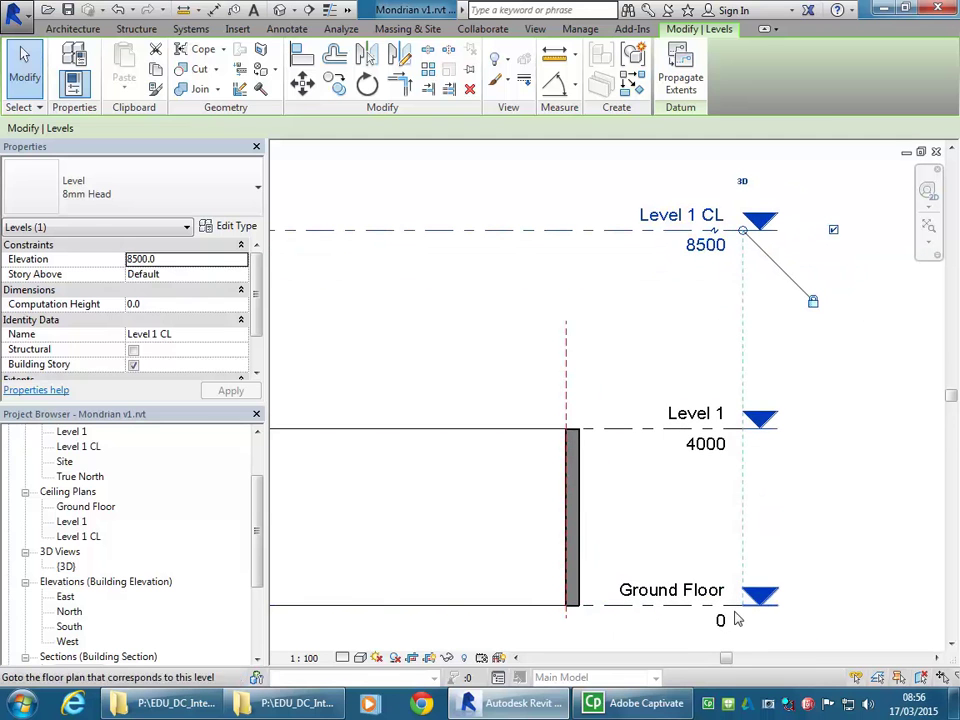
# Step: Set the distance between Level 1 CL and Level 1 to 3000 using the temporary dimension in Section 1
pyautogui.click(649, 353)
pyautogui.scroll(-1, 583, 350)
pyautogui.moveTo(601, 357); pyautogui.dragTo(697, 347, button='middle')
pyautogui.scroll(-1, 640, 358)
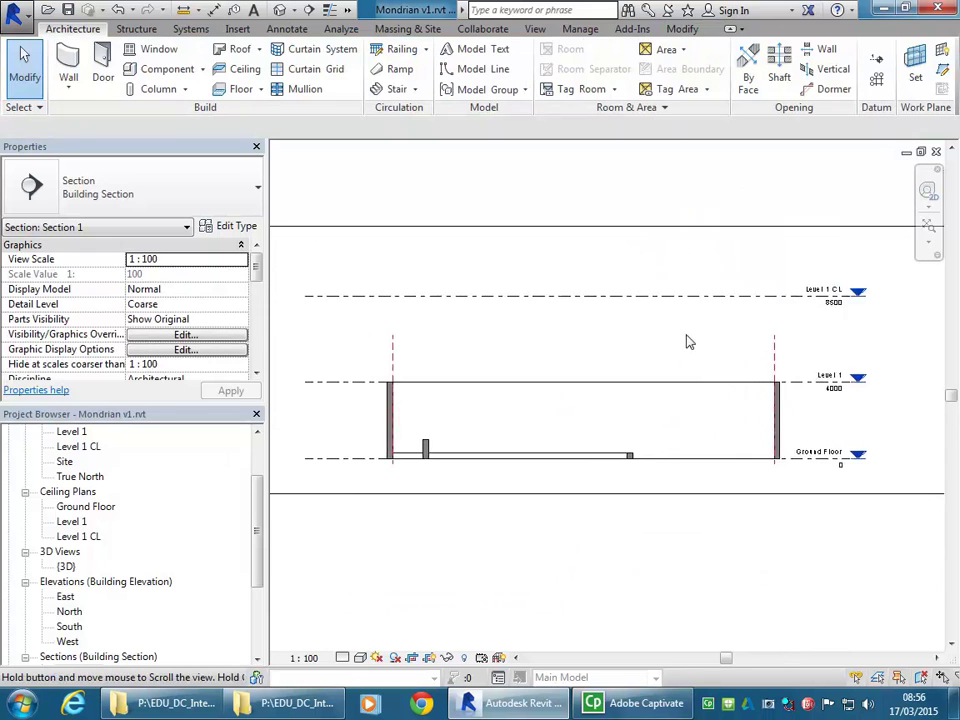
pyautogui.scroll(1, 697, 347)
pyautogui.click(612, 290)
pyautogui.moveTo(513, 340); pyautogui.dragTo(598, 334, button='middle')
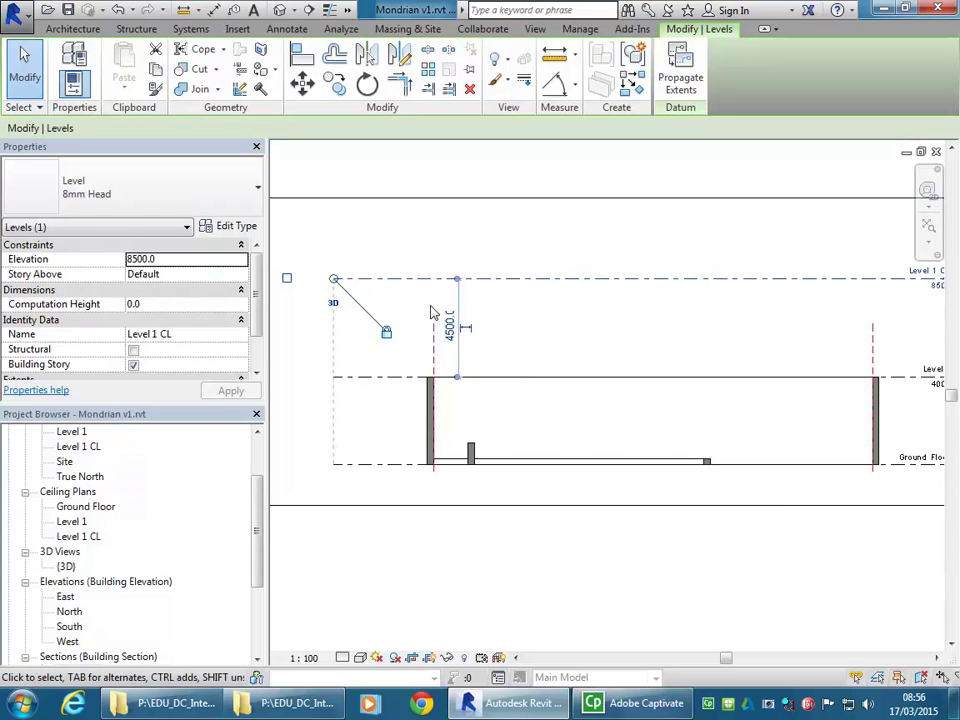
pyautogui.scroll(2, 452, 338)
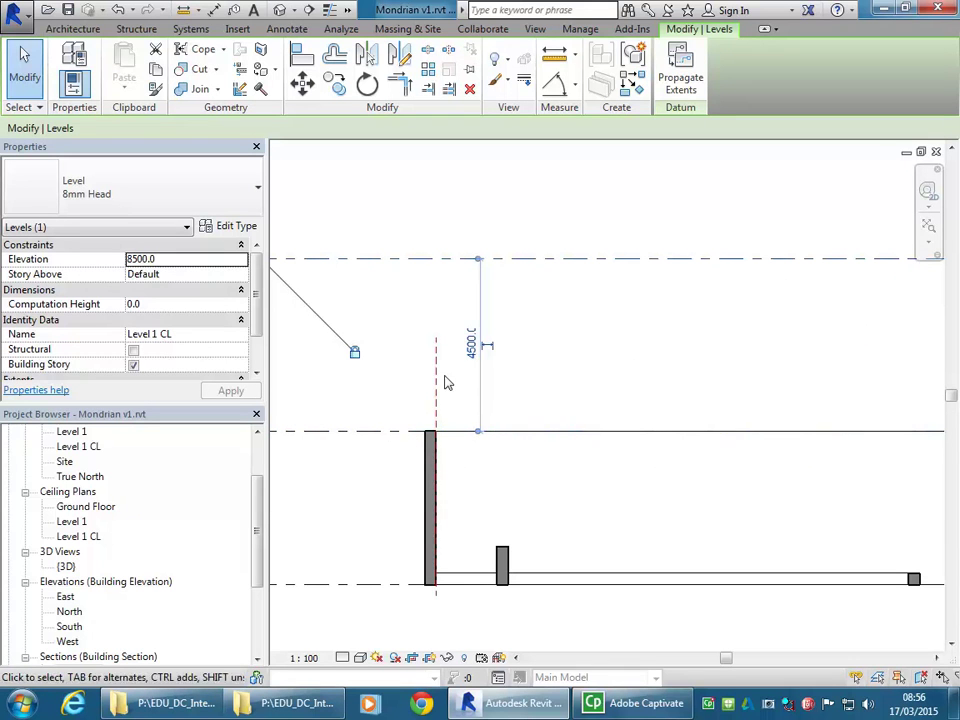
pyautogui.click(473, 340)
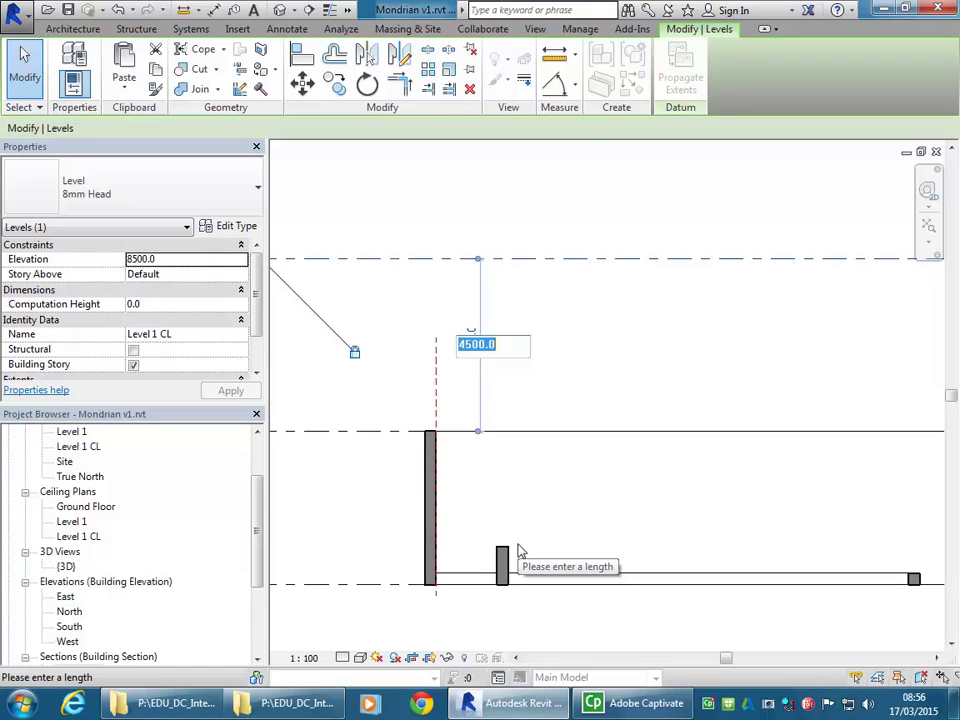
pyautogui.write('3000')
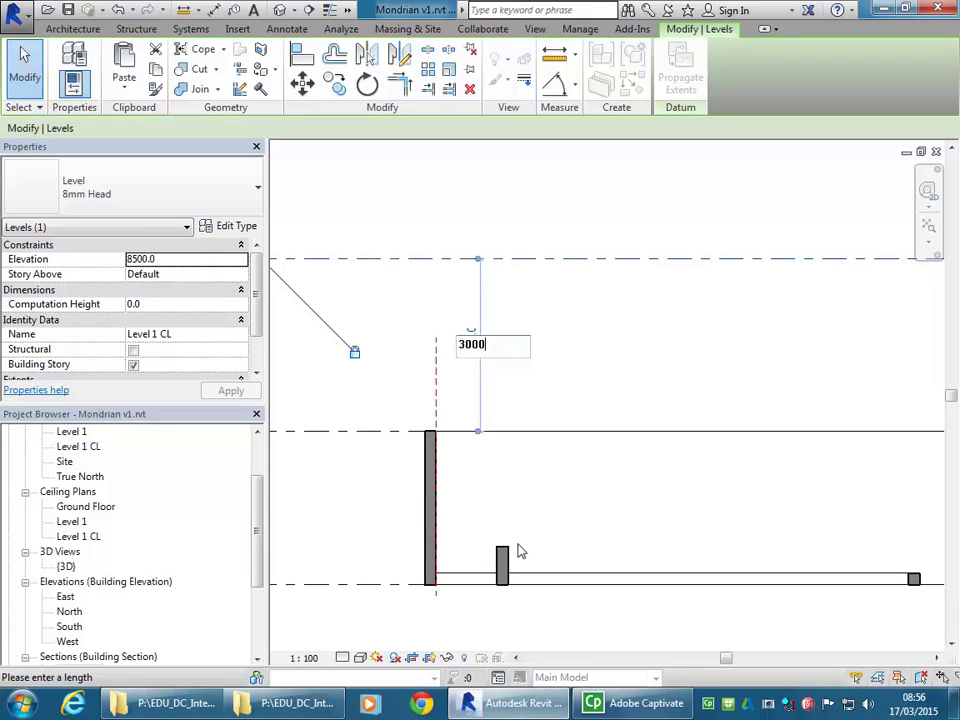
pyautogui.press('Return')
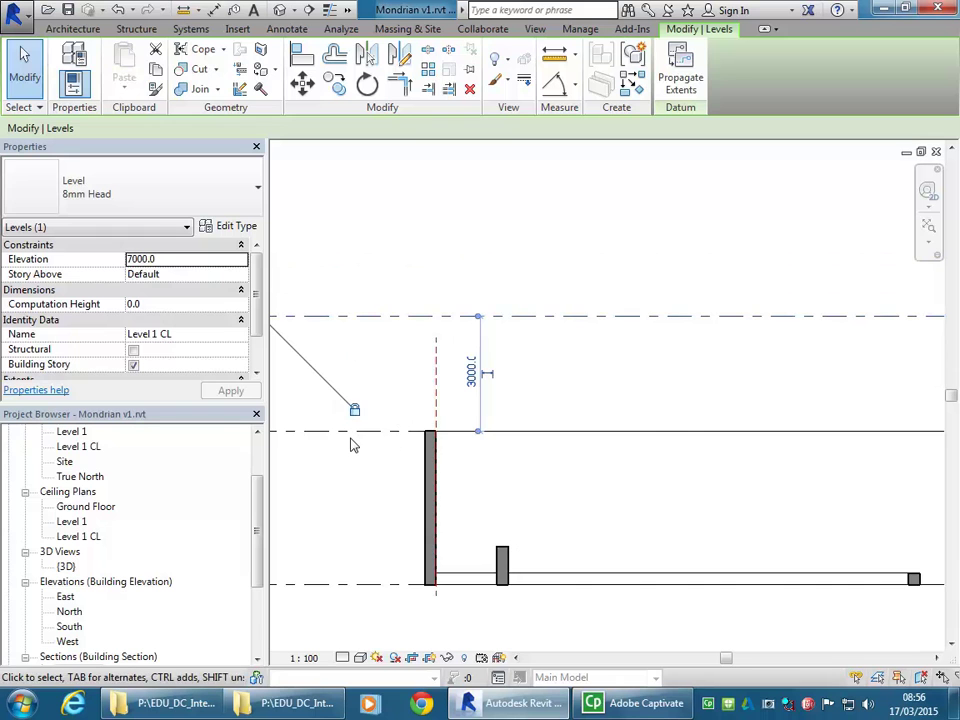
# Step: Set the elevation of Level 1 to 3500 at its level head
pyautogui.scroll(-4, 730, 417)
pyautogui.moveTo(730, 418); pyautogui.dragTo(505, 422, button='middle')
pyautogui.moveTo(868, 428); pyautogui.dragTo(616, 365, button='middle')
pyautogui.scroll(3, 563, 410)
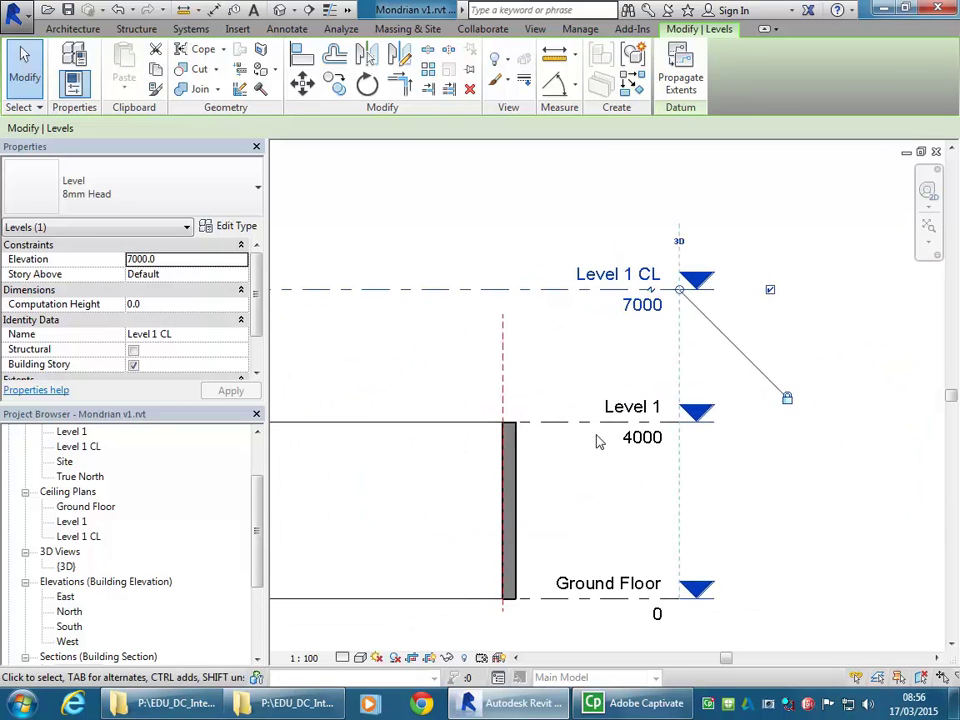
pyautogui.click(630, 520)
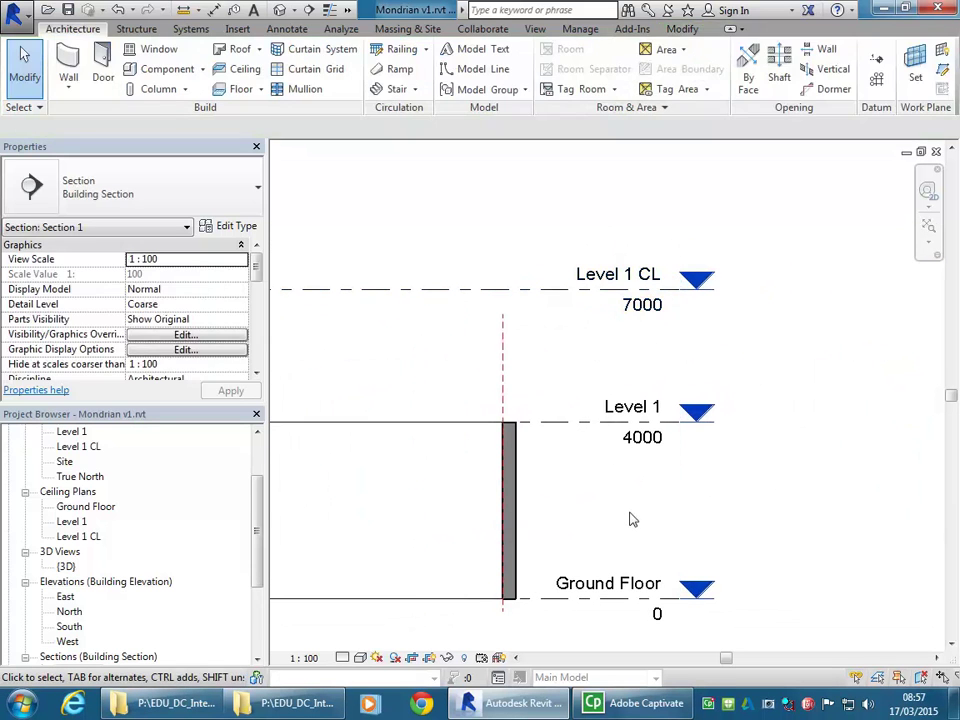
pyautogui.click(643, 441)
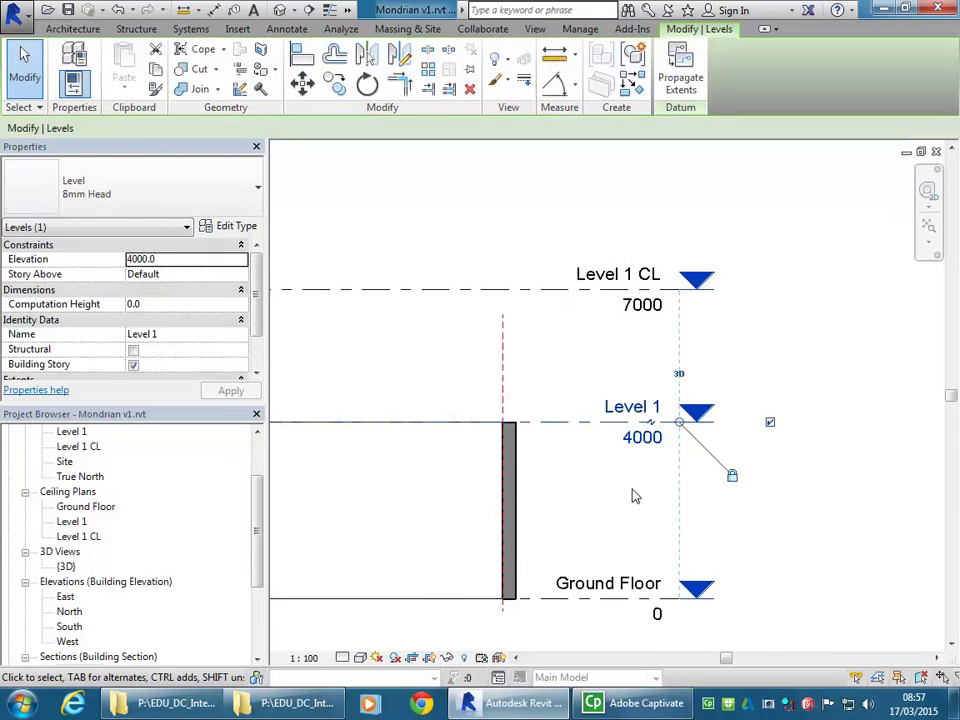
pyautogui.click(640, 436)
pyautogui.scroll(1, 630, 482)
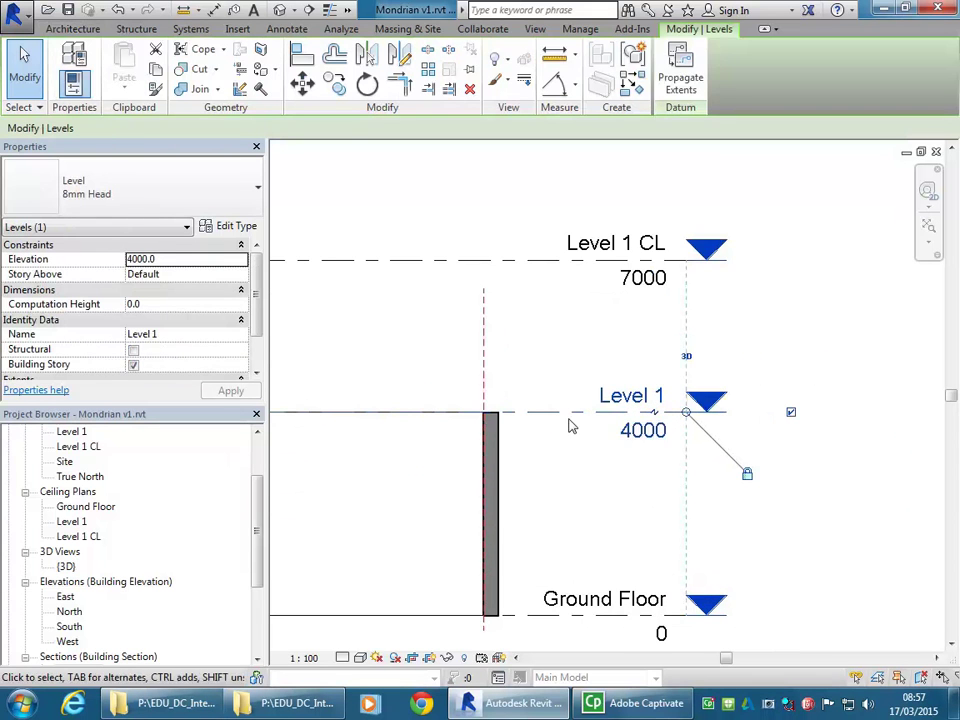
pyautogui.click(608, 397)
pyautogui.click(632, 509)
pyautogui.click(632, 434)
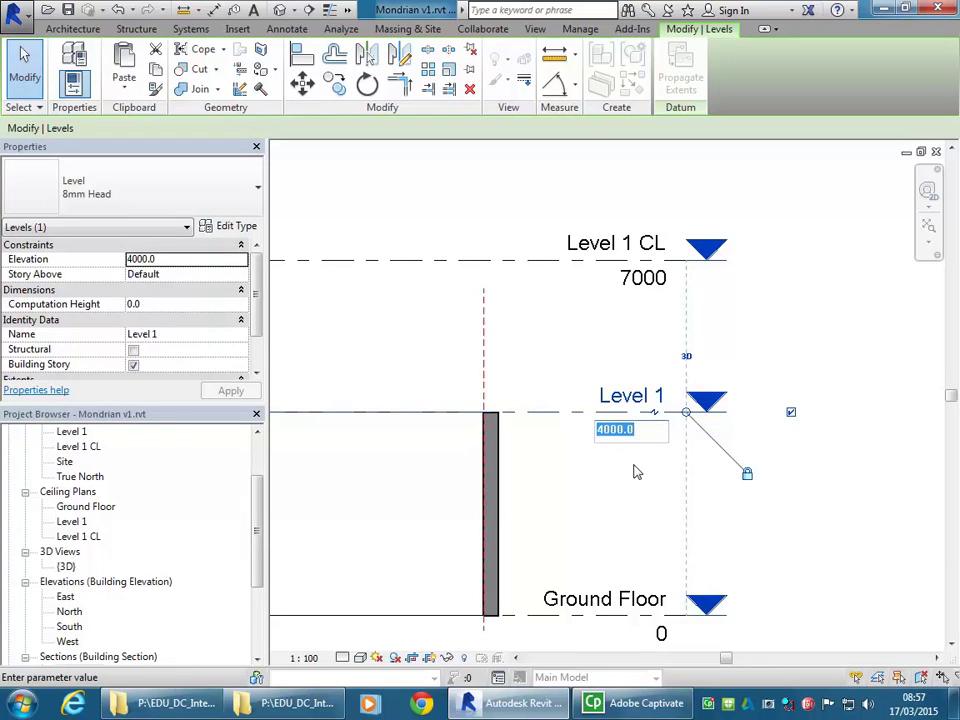
pyautogui.write('3500')
pyautogui.press('Return')
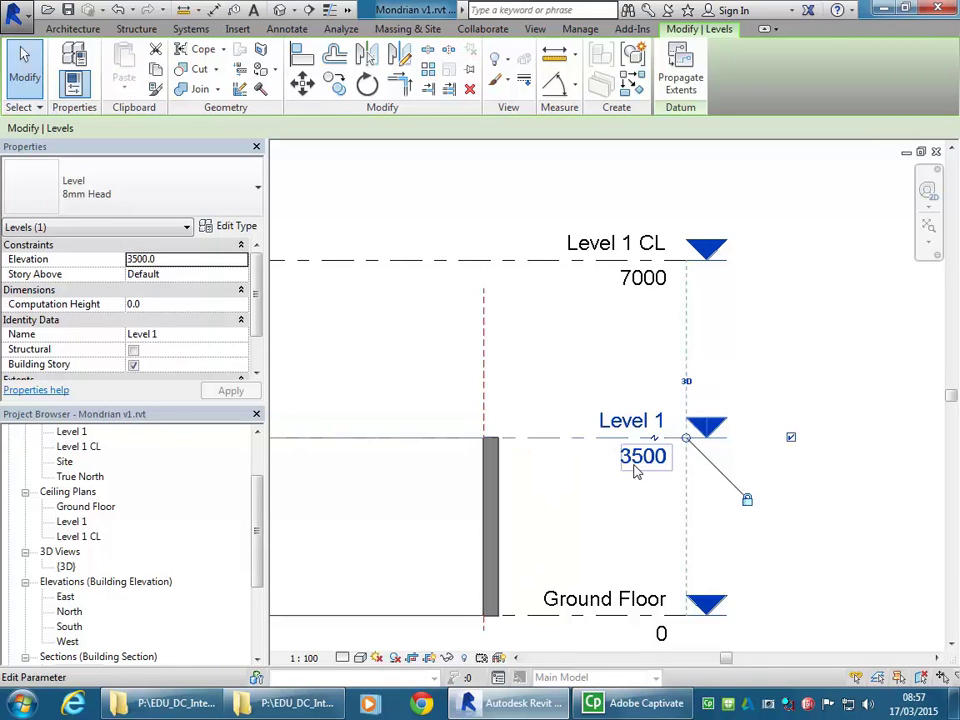
# Step: Rename Level 1 to Level 1 FL and rename its corresponding views as well
pyautogui.scroll(2, 656, 490)
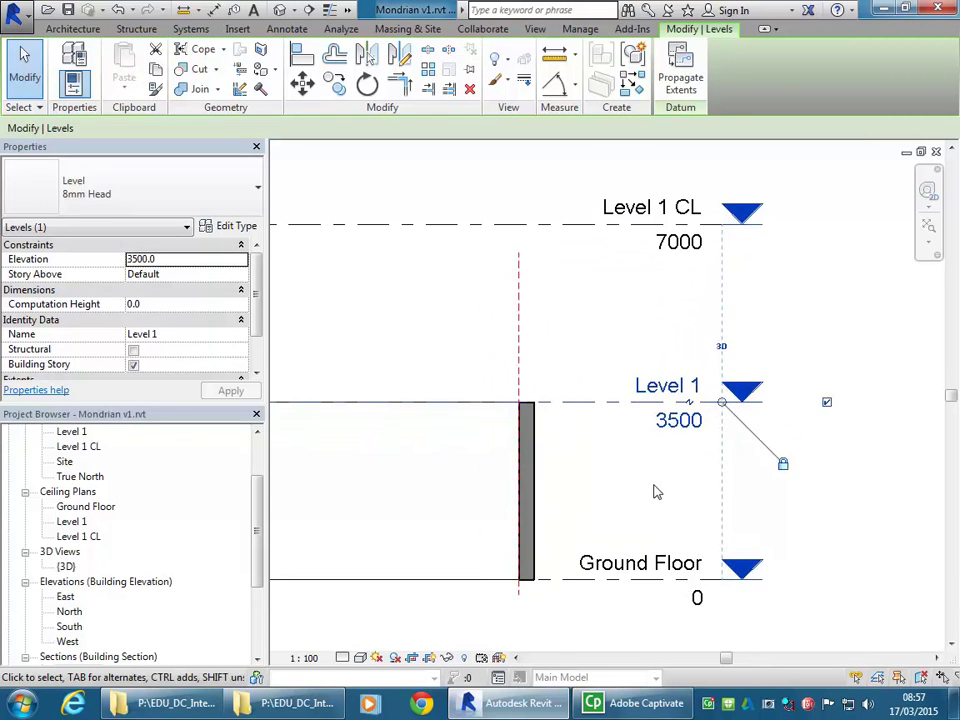
pyautogui.click(668, 381)
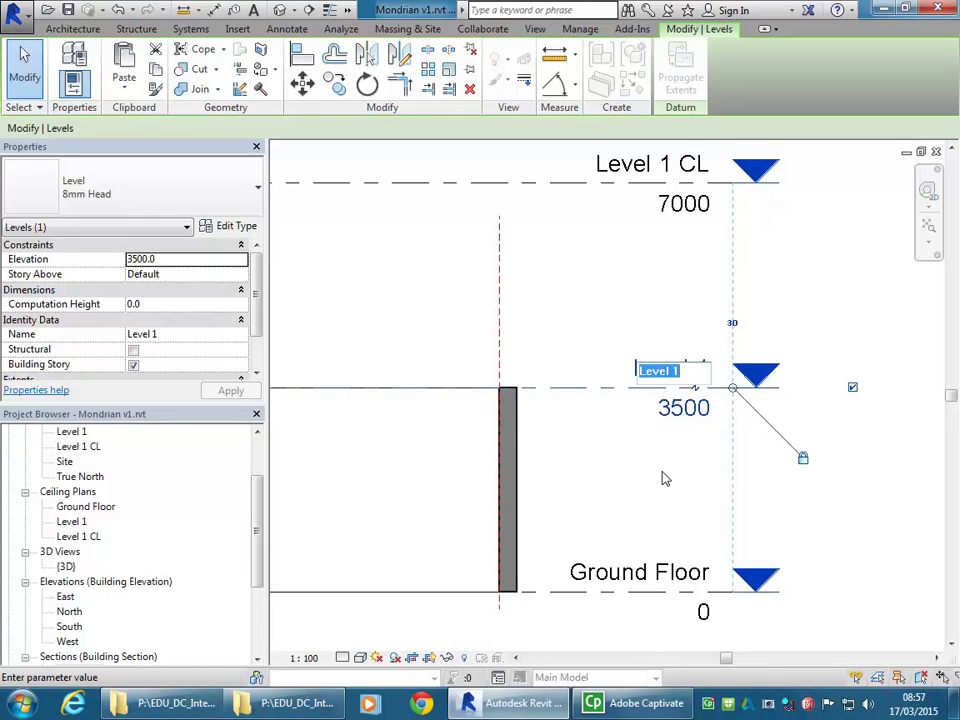
pyautogui.click(686, 369)
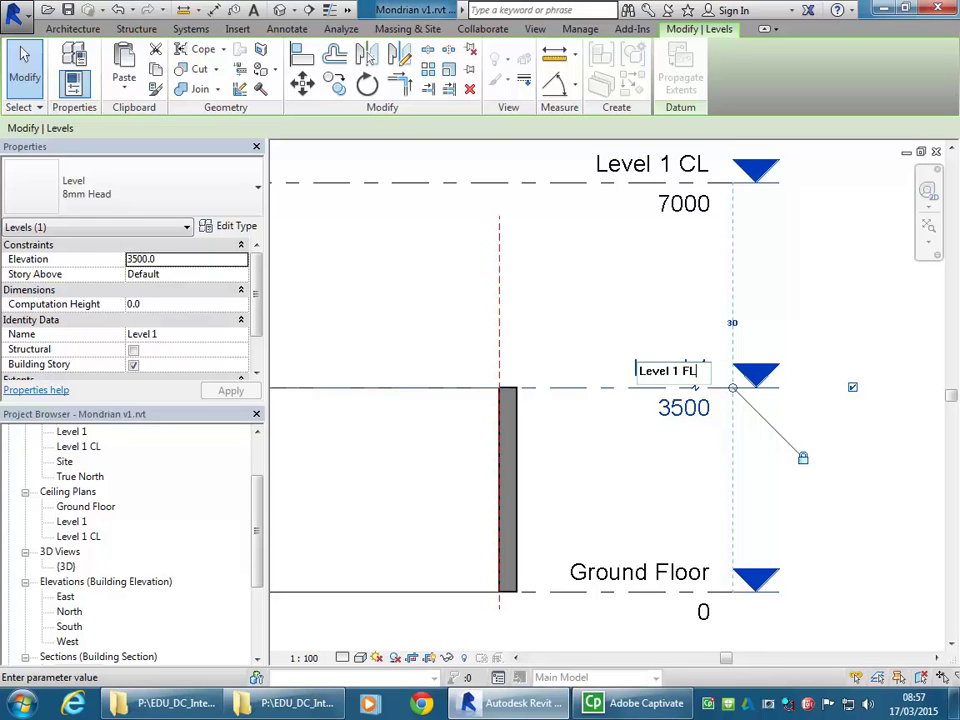
pyautogui.press('Return')
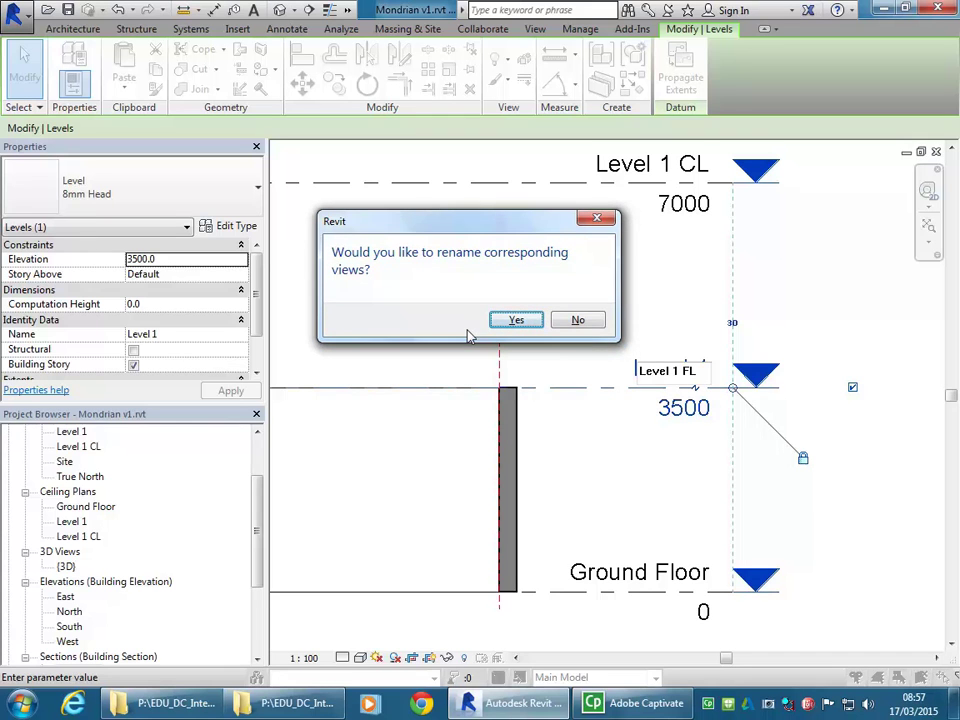
pyautogui.click(516, 320)
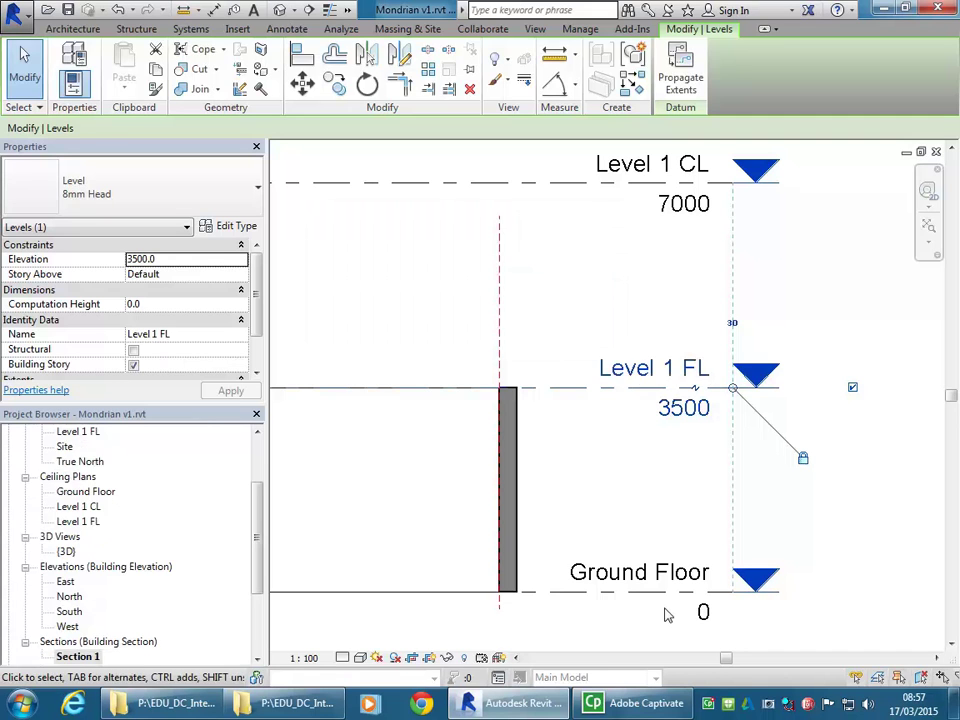
# Step: Review the floor and ceiling plan names in the project browser and the levels in Section 1, and open the {3D} view
pyautogui.moveTo(256, 535); pyautogui.dragTo(254, 474)
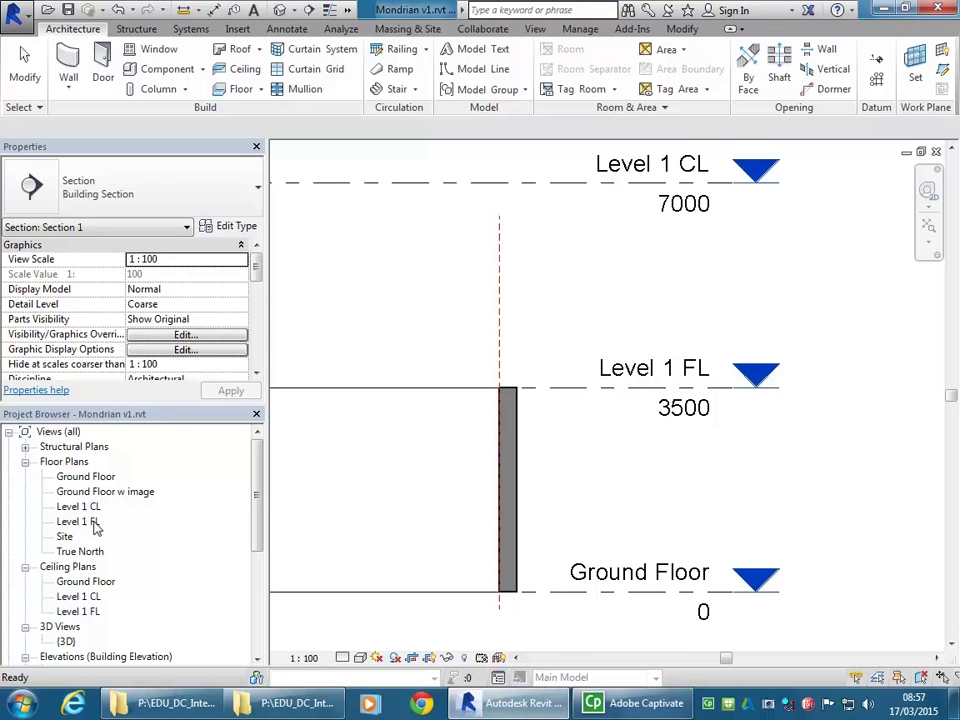
pyautogui.click(621, 467)
pyautogui.scroll(-2, 621, 467)
pyautogui.moveTo(621, 467); pyautogui.dragTo(754, 448, button='middle')
pyautogui.click(716, 460)
pyautogui.scroll(-2, 555, 357)
pyautogui.moveTo(555, 357); pyautogui.dragTo(664, 364, button='middle')
pyautogui.scroll(2, 664, 364)
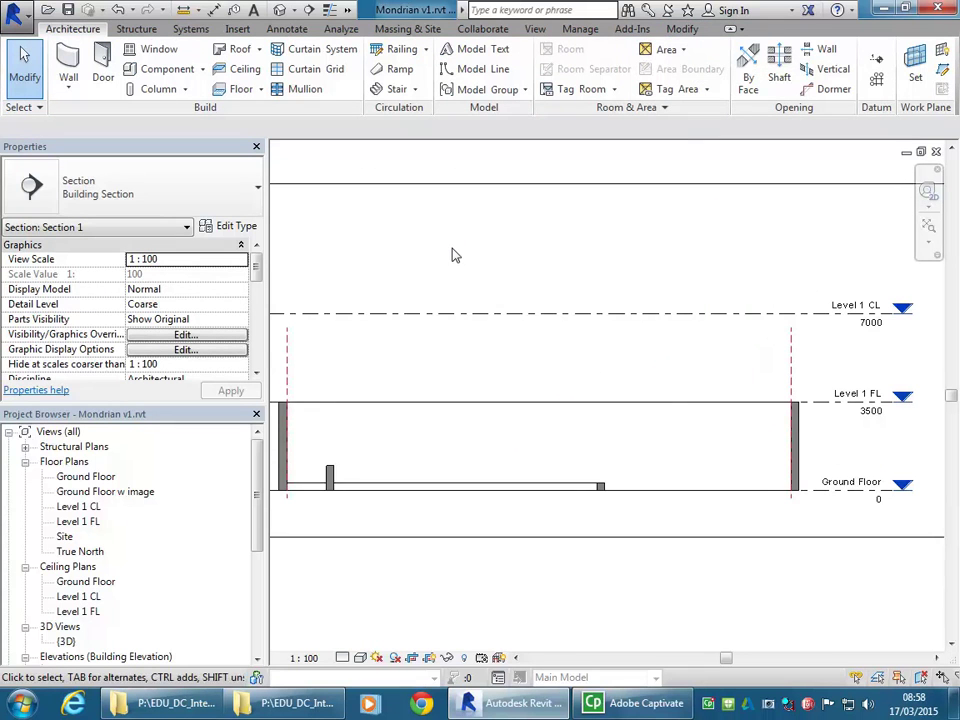
pyautogui.scroll(-1, 456, 262)
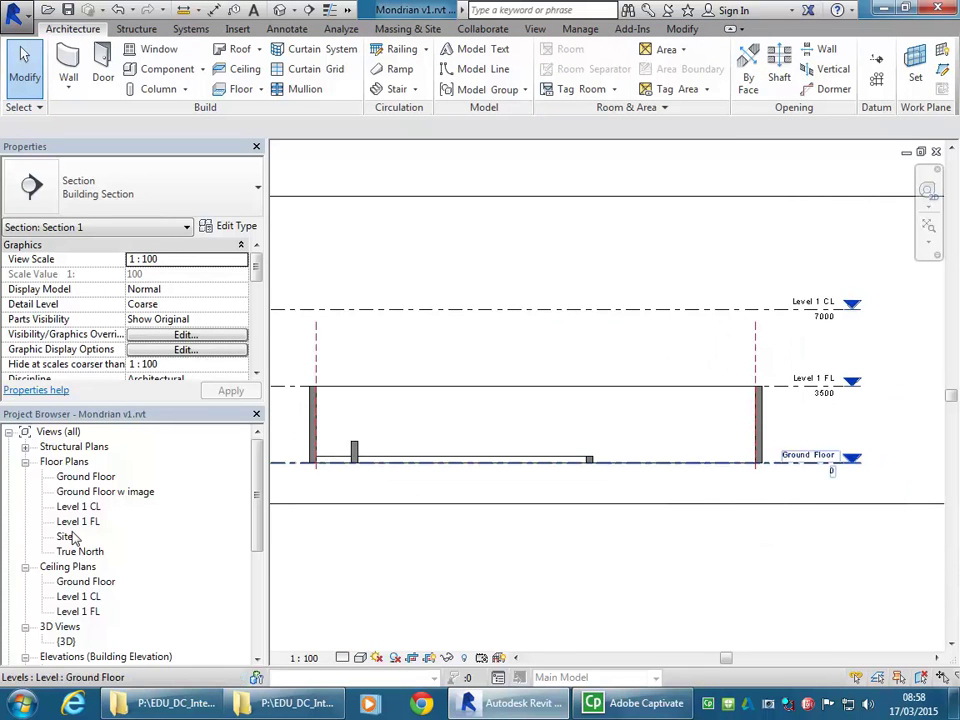
pyautogui.doubleClick(65, 642)
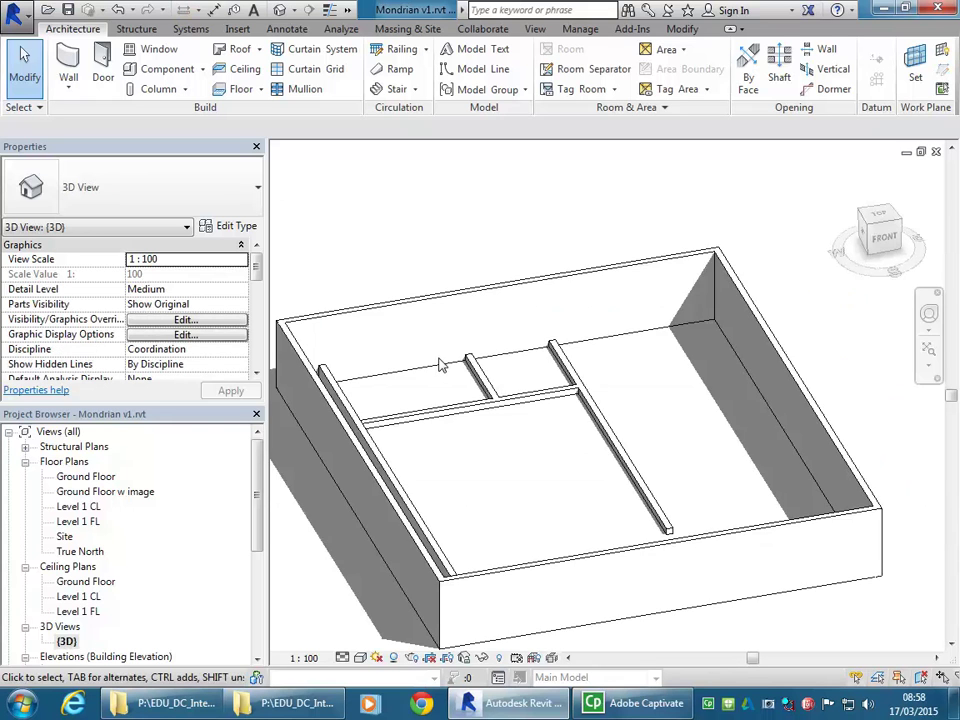
# Step: Set the top constraint of the back exterior wall to Up to level: Level 1 CL
pyautogui.moveTo(440, 365); pyautogui.dragTo(474, 337, button='middle')
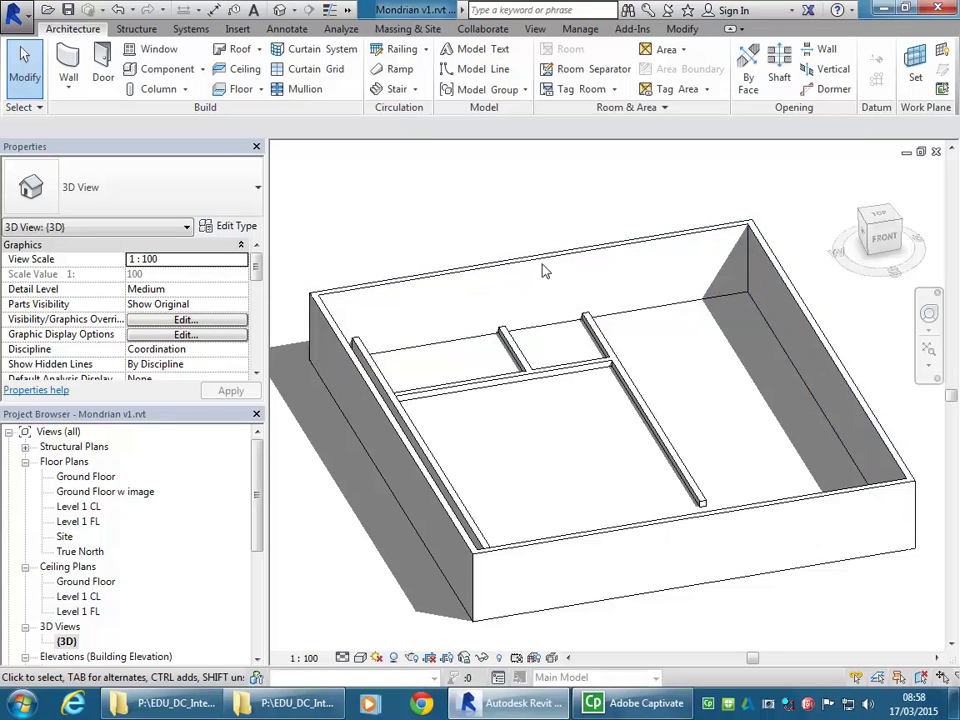
pyautogui.click(489, 267)
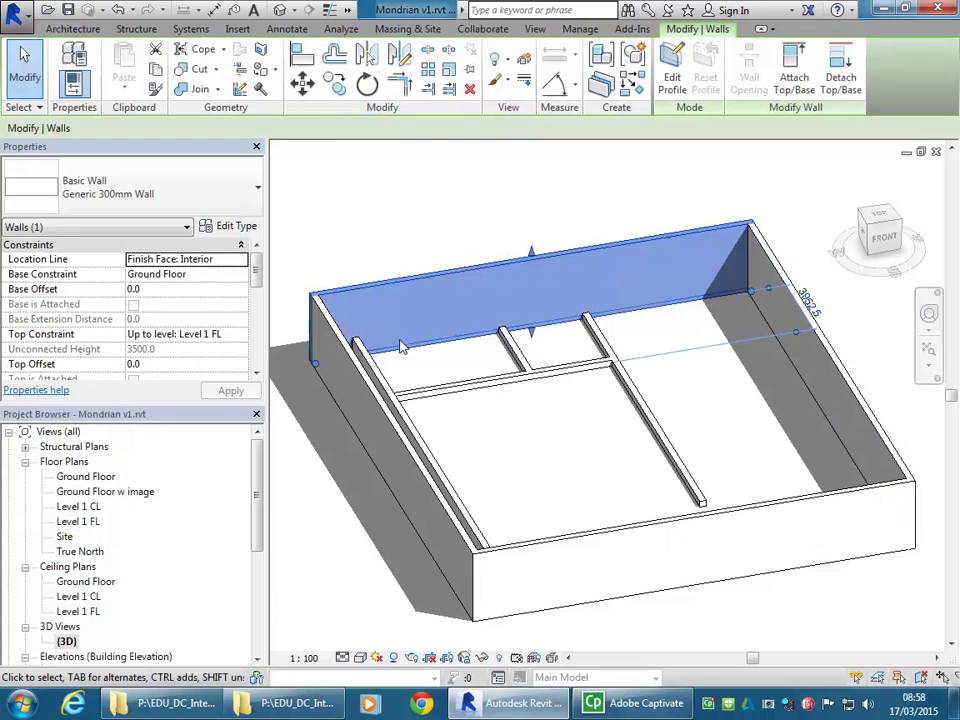
pyautogui.click(340, 332)
pyautogui.click(561, 443)
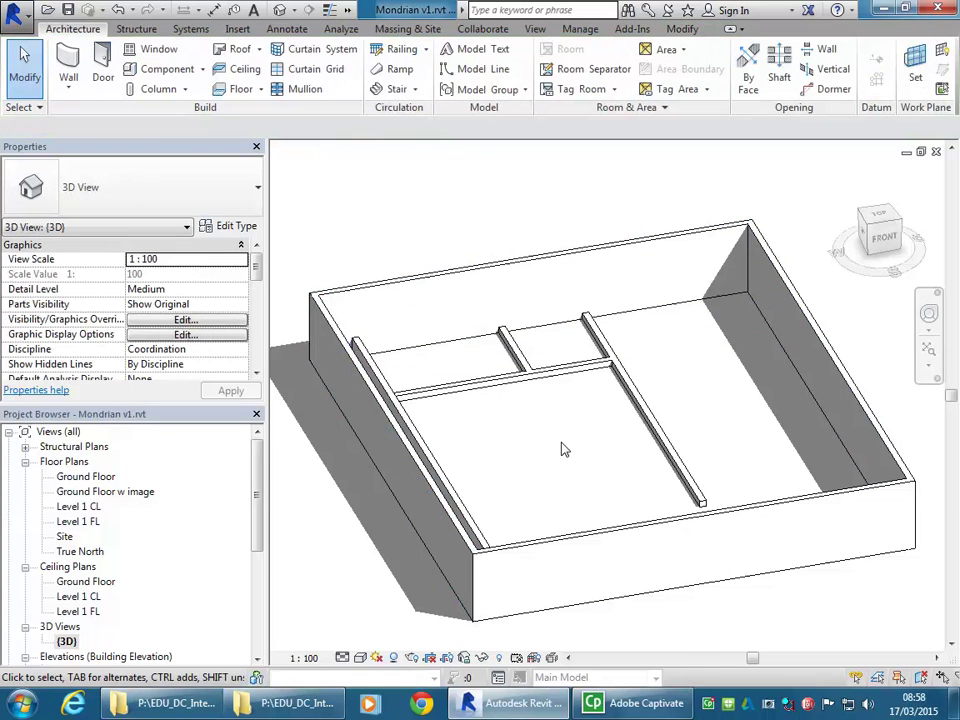
pyautogui.click(457, 276)
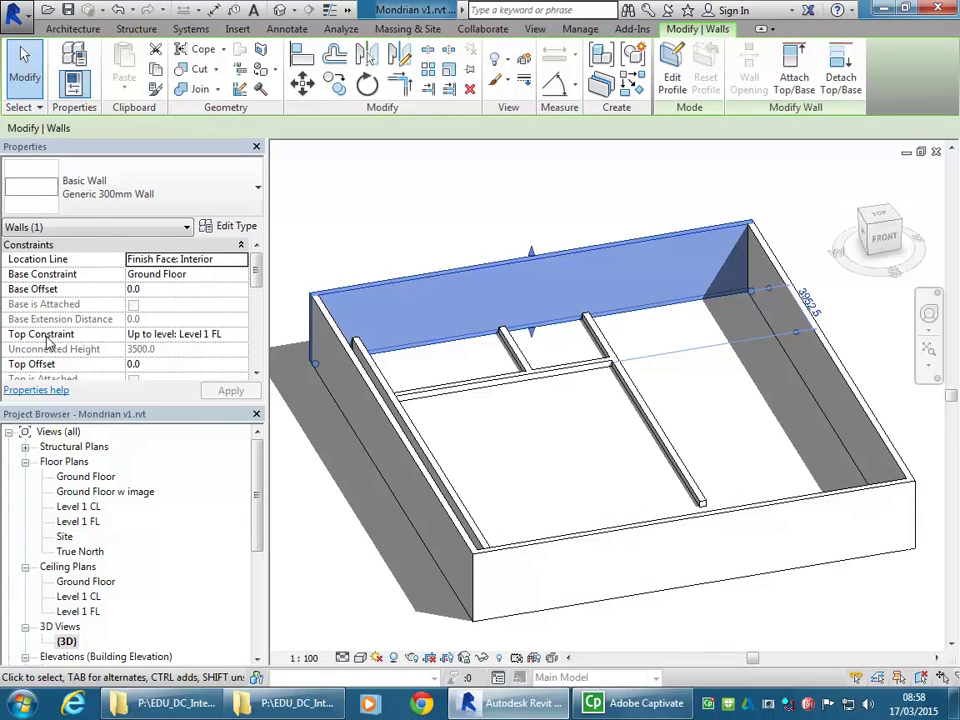
pyautogui.click(211, 338)
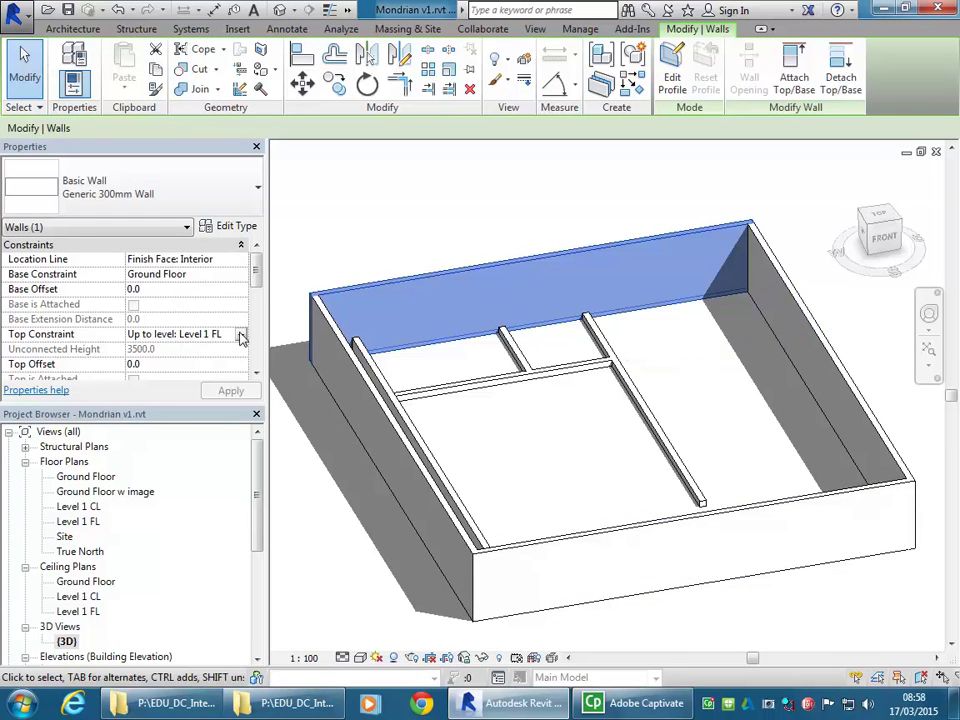
pyautogui.click(241, 337)
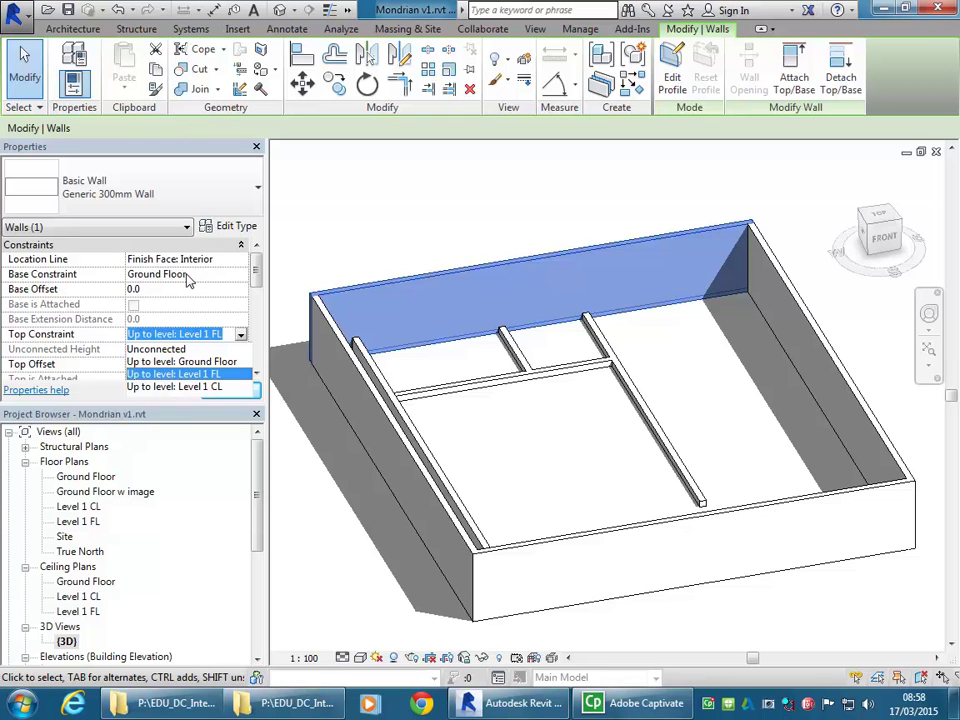
pyautogui.click(190, 388)
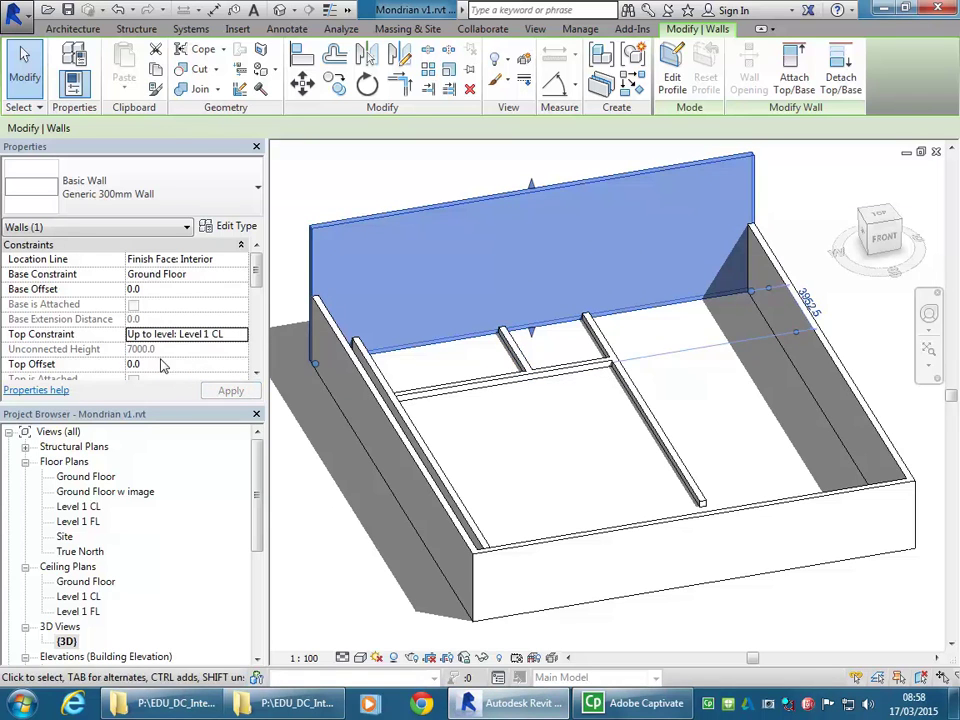
# Step: Set the top constraint of the two side exterior walls to Up to level: Level 1 CL, leaving out the front wall
pyautogui.click(790, 400)
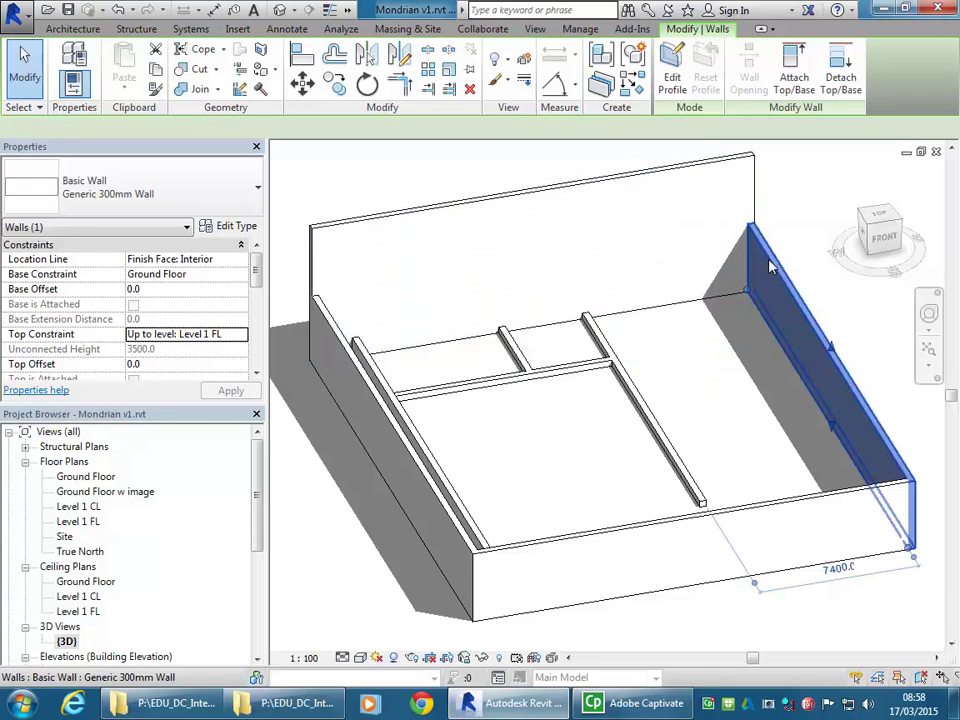
pyautogui.keyDown('ctrl'); pyautogui.click(767, 510); pyautogui.keyUp('ctrl')
pyautogui.keyDown('ctrl'); pyautogui.click(433, 489); pyautogui.keyUp('ctrl')
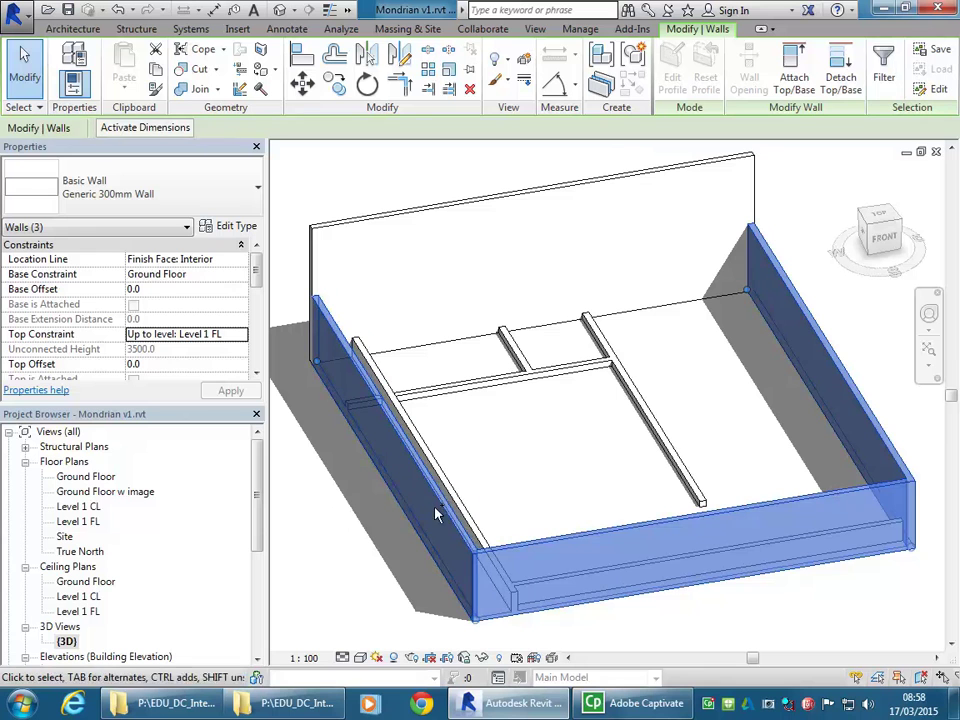
pyautogui.keyDown('shift'); pyautogui.click(590, 537); pyautogui.keyUp('shift')
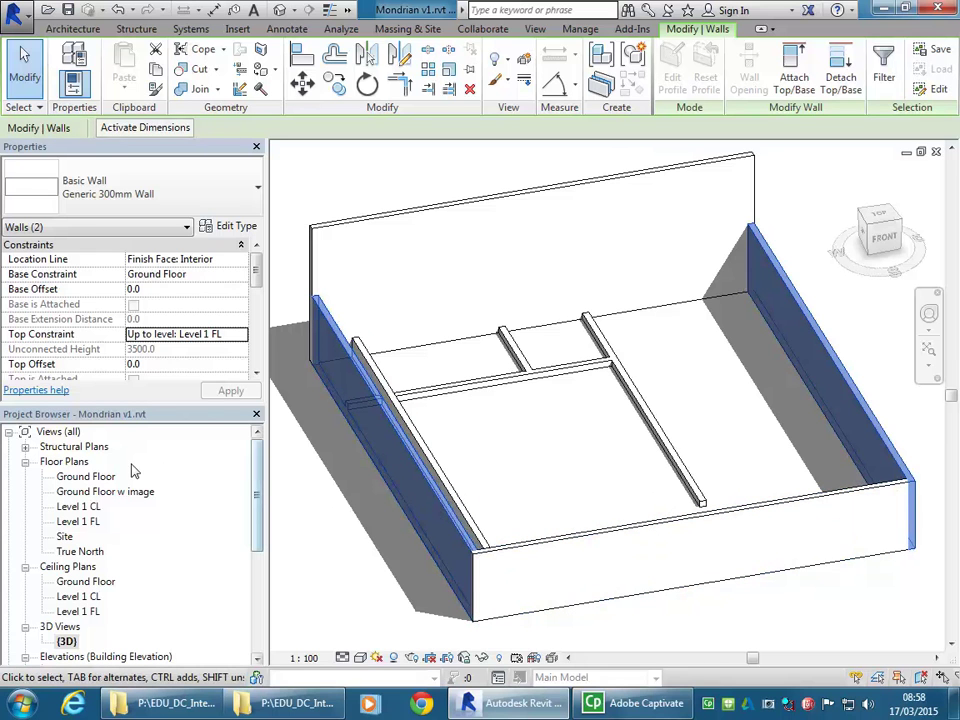
pyautogui.click(241, 336)
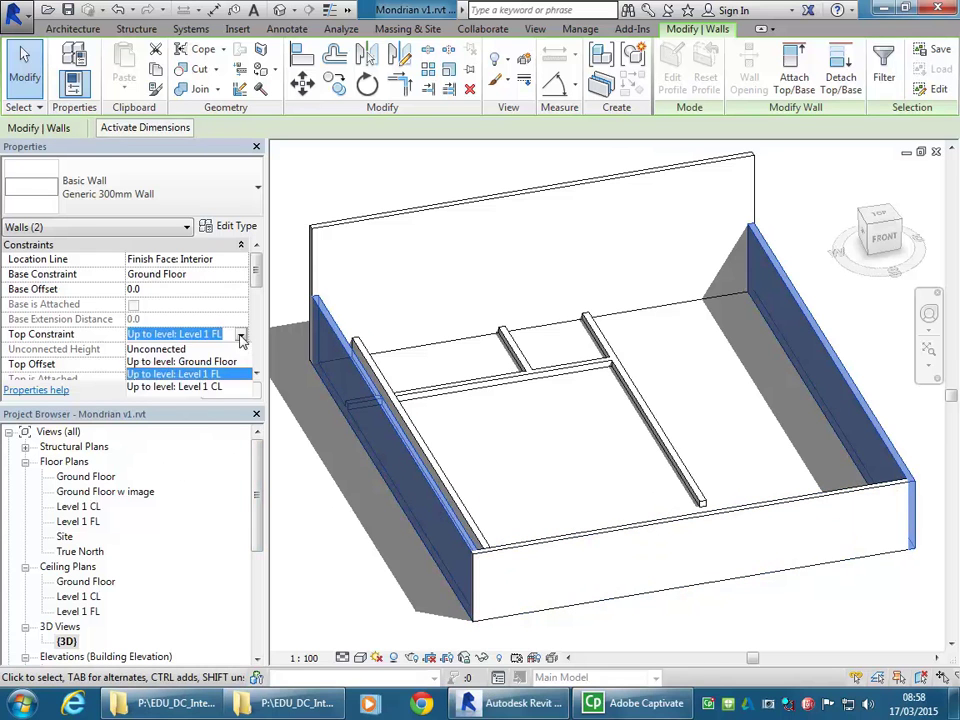
pyautogui.click(208, 387)
pyautogui.click(580, 446)
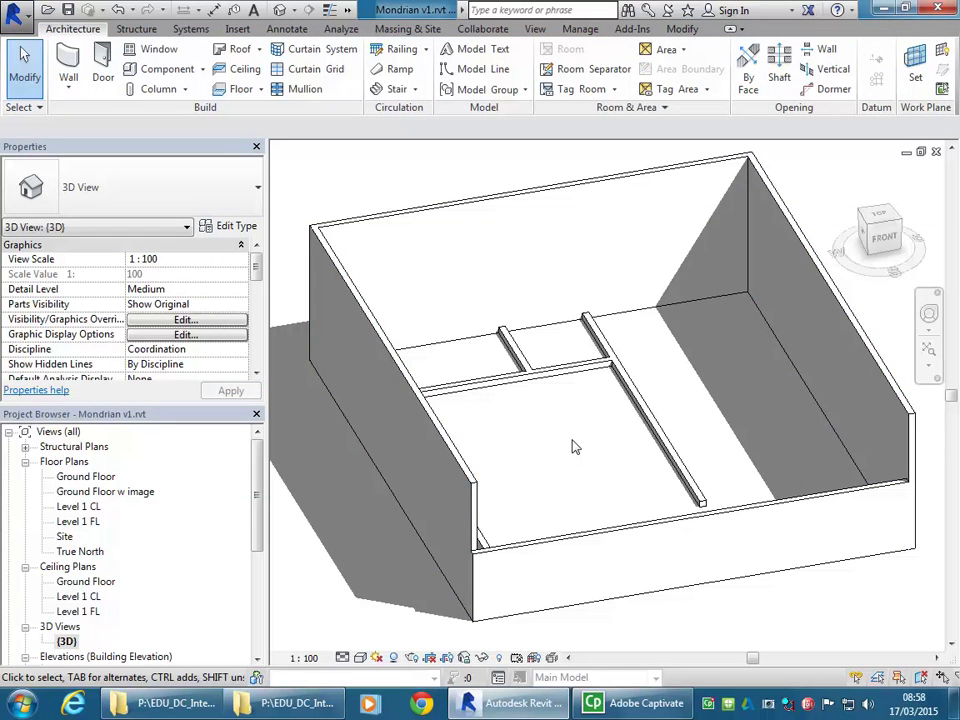
# Step: Set the elevation of Level 1 CL to 8000 in the South elevation and return to the {3D} view
pyautogui.moveTo(257, 522); pyautogui.dragTo(257, 590)
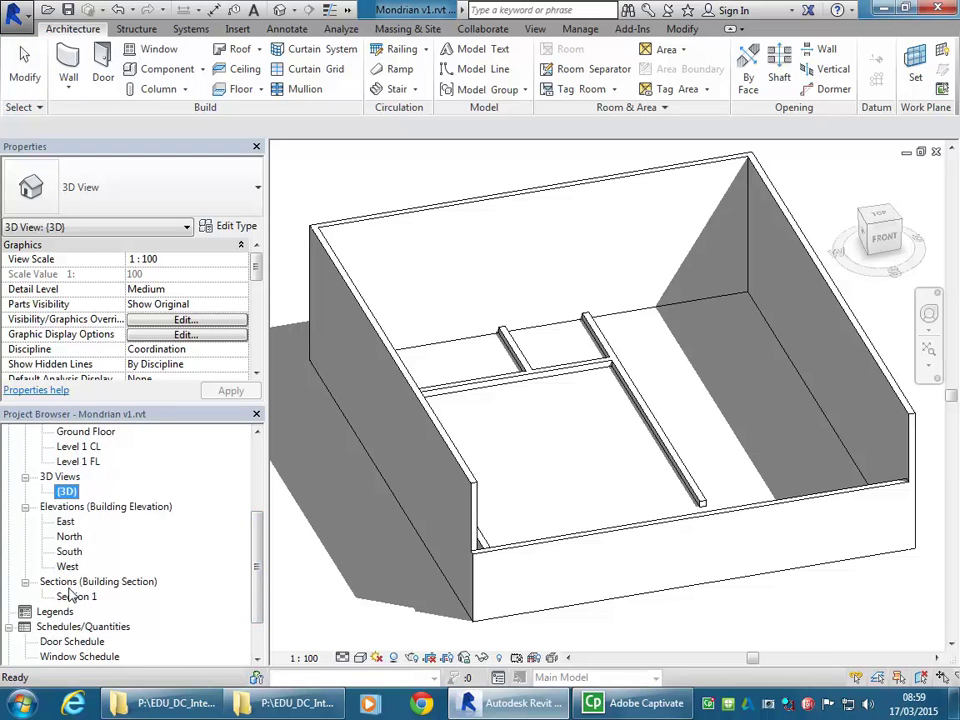
pyautogui.doubleClick(66, 550)
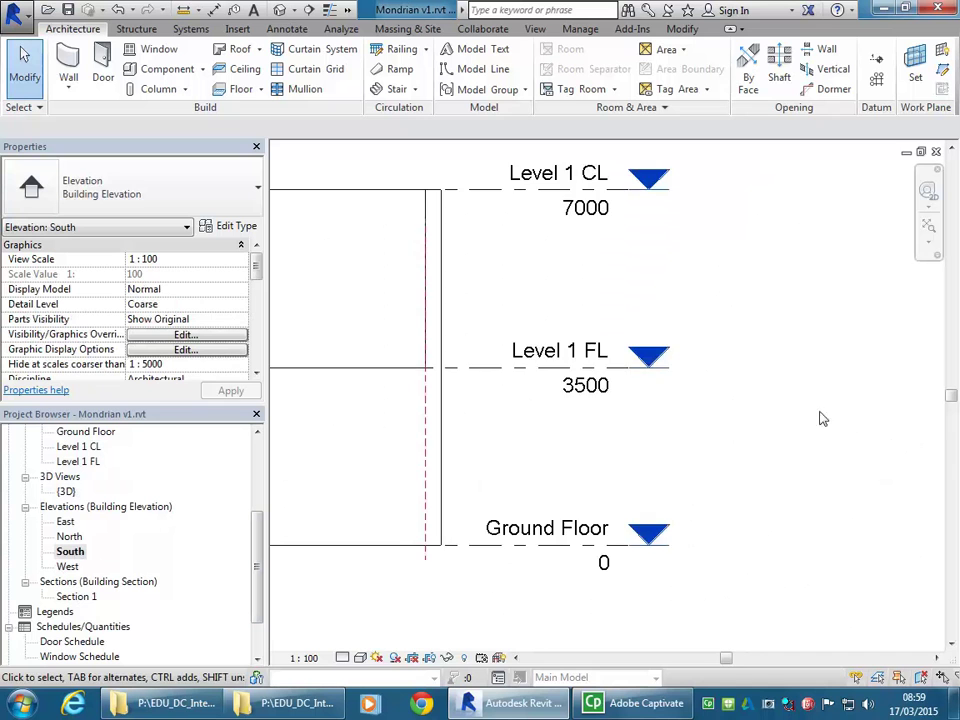
pyautogui.moveTo(753, 444); pyautogui.dragTo(800, 458, button='middle')
pyautogui.scroll(3, 708, 370)
pyautogui.scroll(-2, 708, 370)
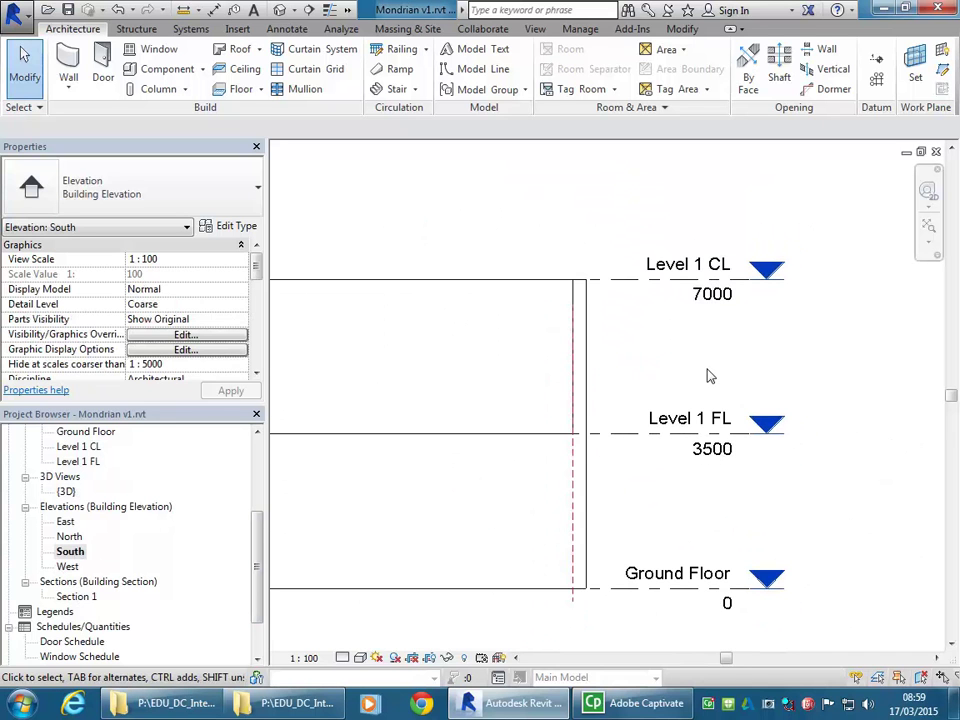
pyautogui.click(706, 307)
pyautogui.click(712, 295)
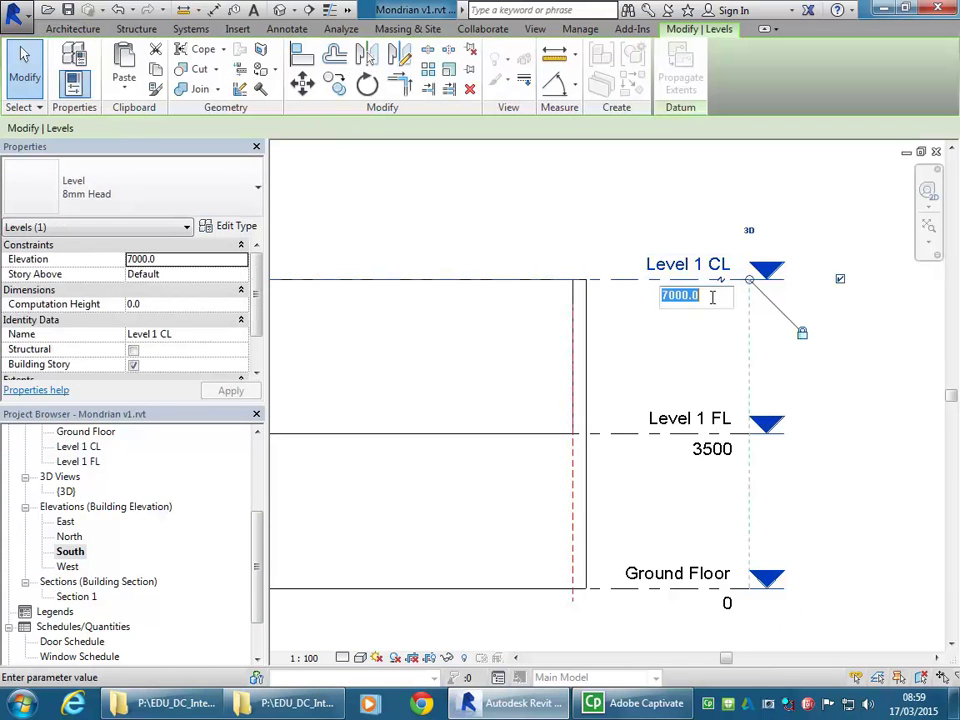
pyautogui.write('8000')
pyautogui.press('Return')
pyautogui.click(711, 302)
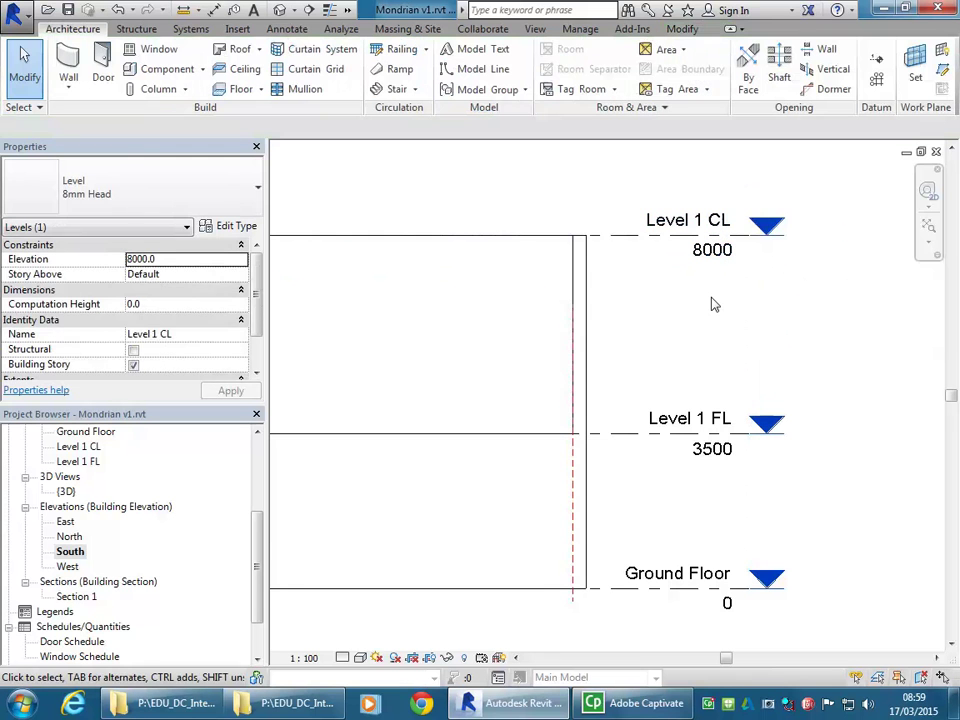
pyautogui.doubleClick(65, 491)
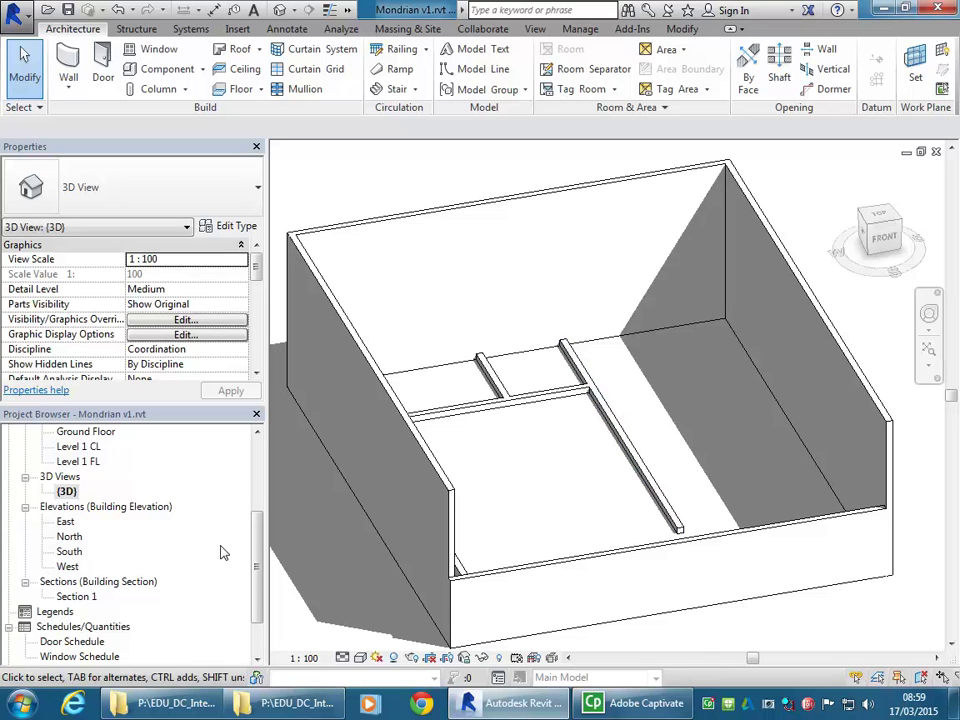
pyautogui.moveTo(259, 561); pyautogui.dragTo(258, 470)
pyautogui.doubleClick(86, 476)
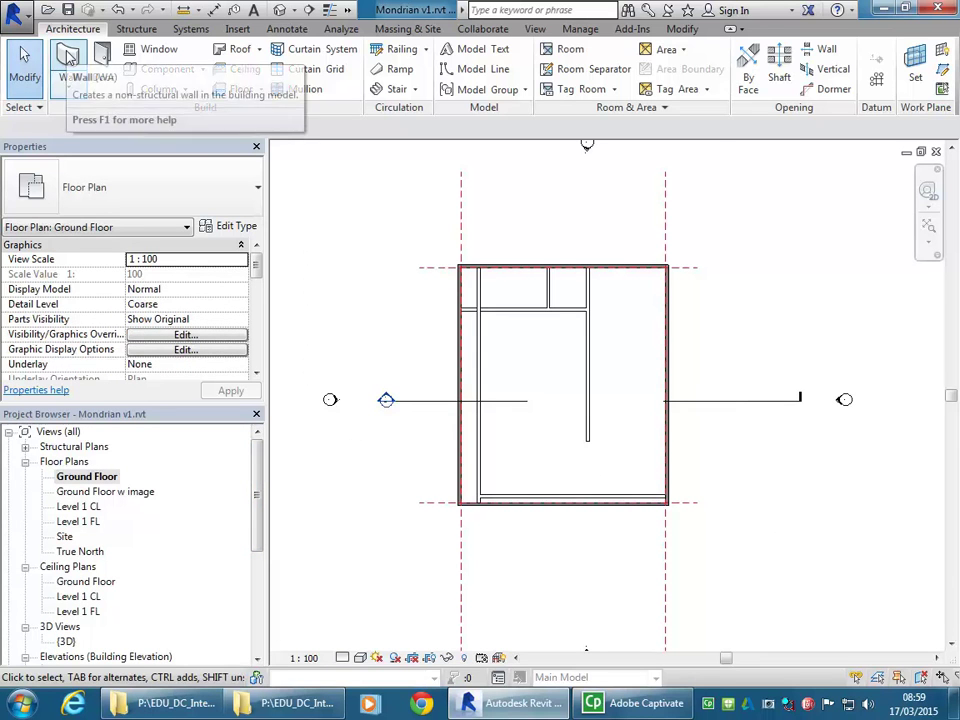
pyautogui.click(68, 57)
pyautogui.click(198, 129)
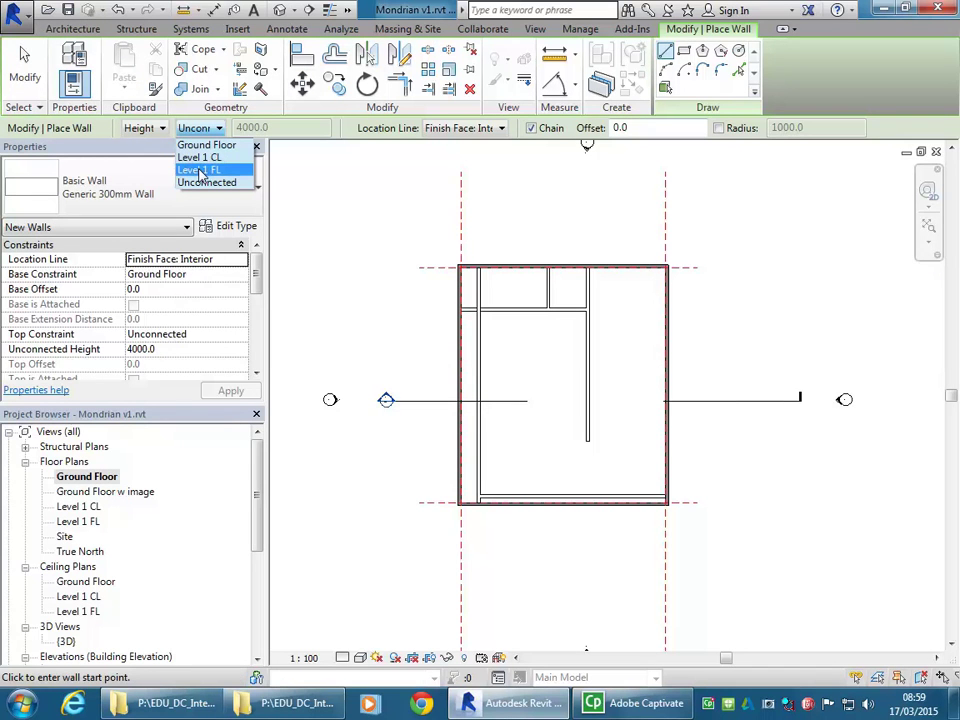
pyautogui.click(200, 171)
pyautogui.click(197, 128)
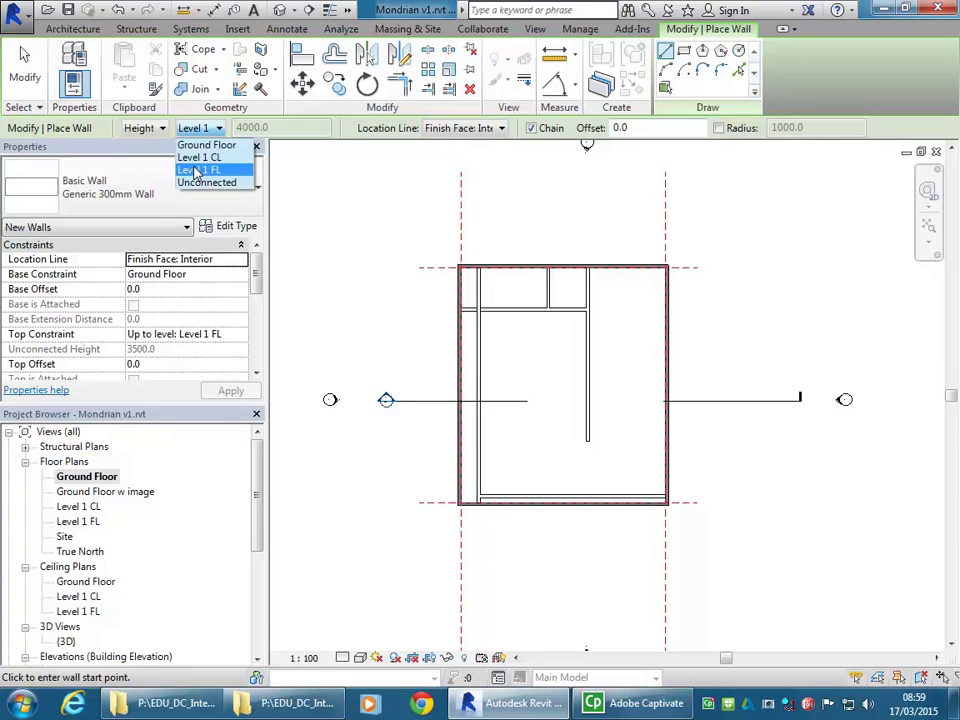
pyautogui.click(197, 132)
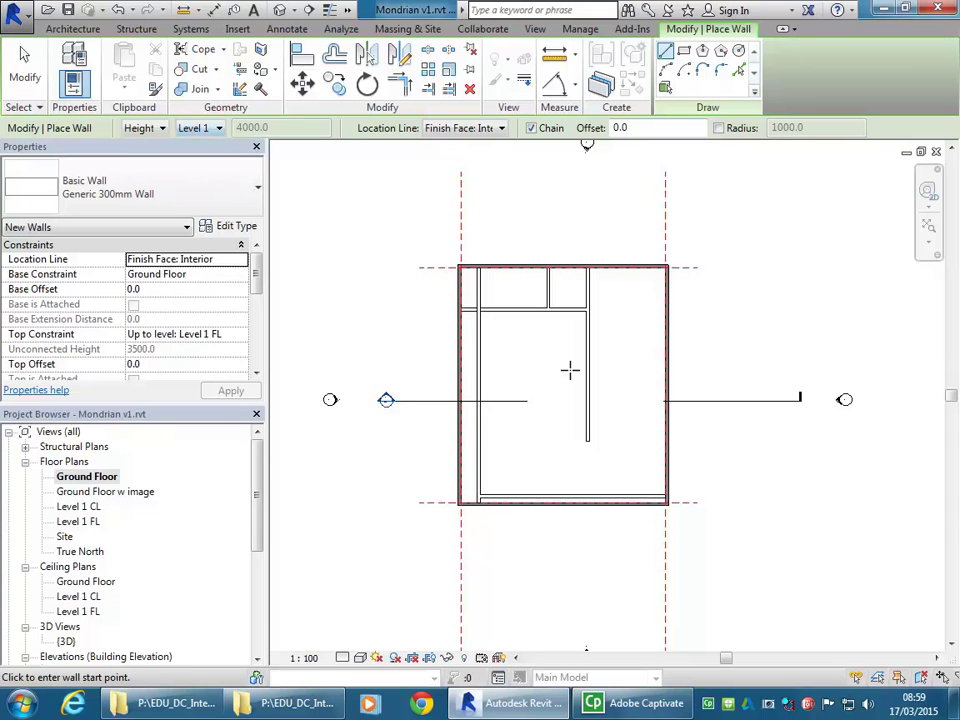
pyautogui.scroll(2, 568, 370)
pyautogui.moveTo(568, 370); pyautogui.dragTo(561, 423, button='middle')
pyautogui.click(205, 128)
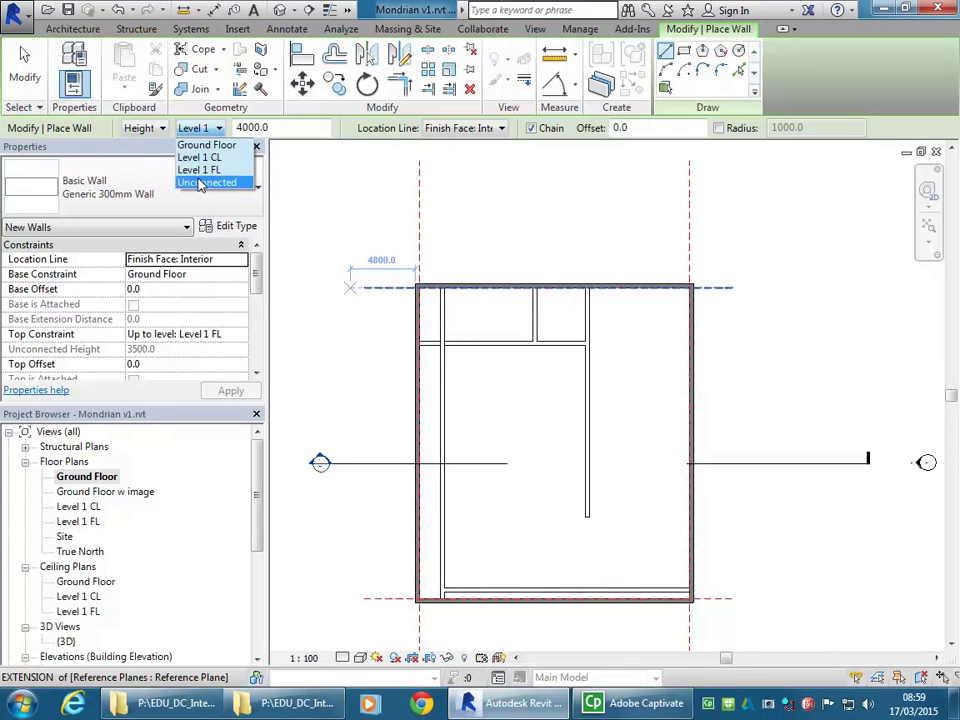
pyautogui.click(200, 183)
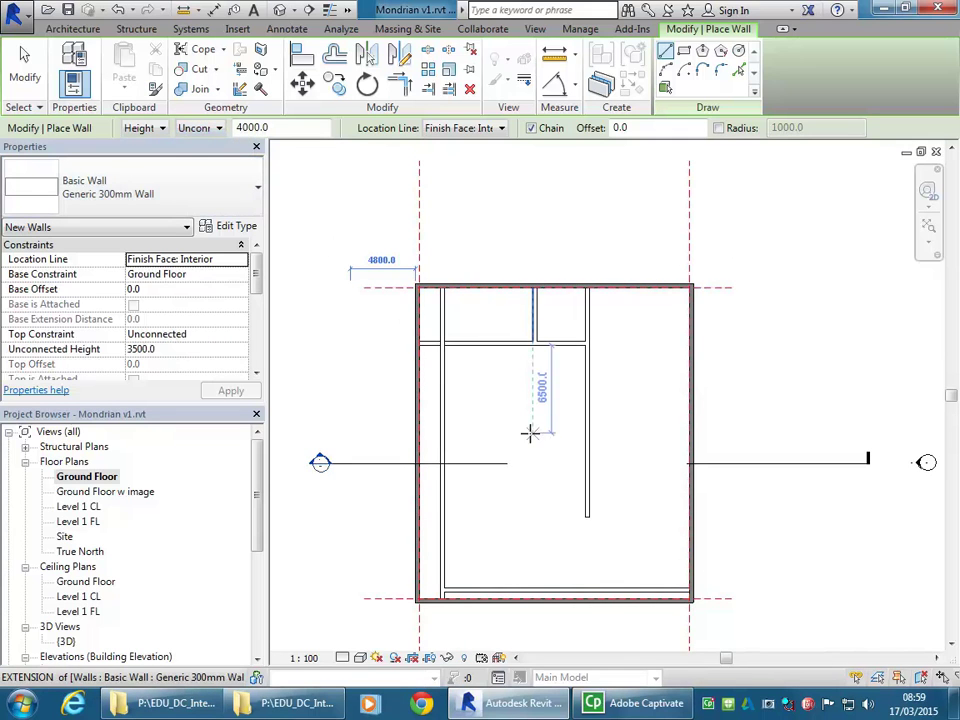
pyautogui.rightClick(432, 260)
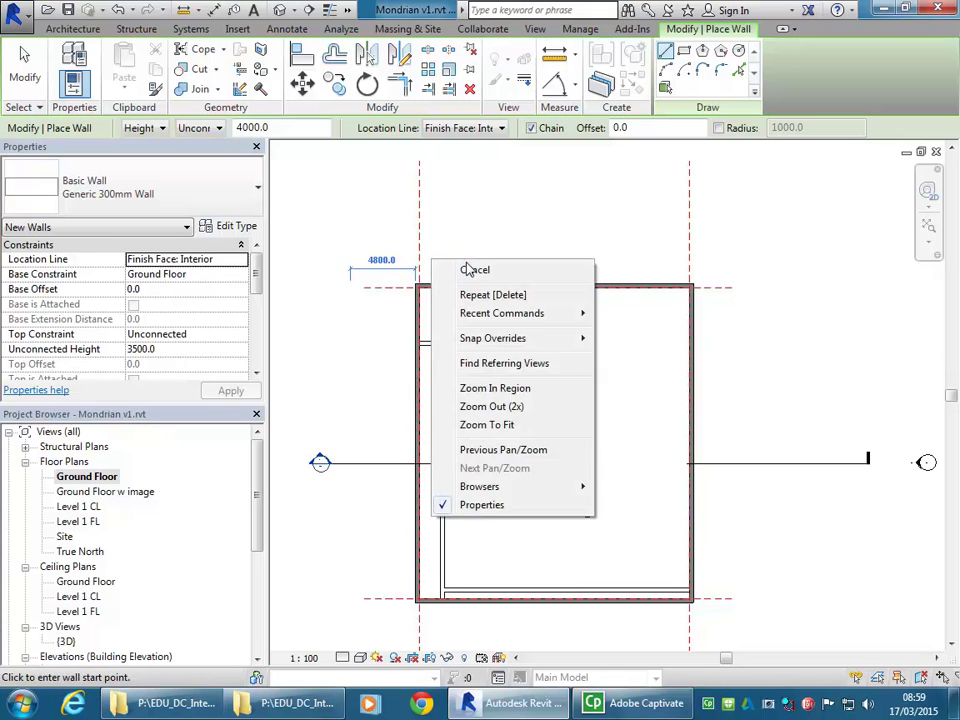
pyautogui.click(468, 270)
pyautogui.rightClick(486, 268)
pyautogui.click(514, 280)
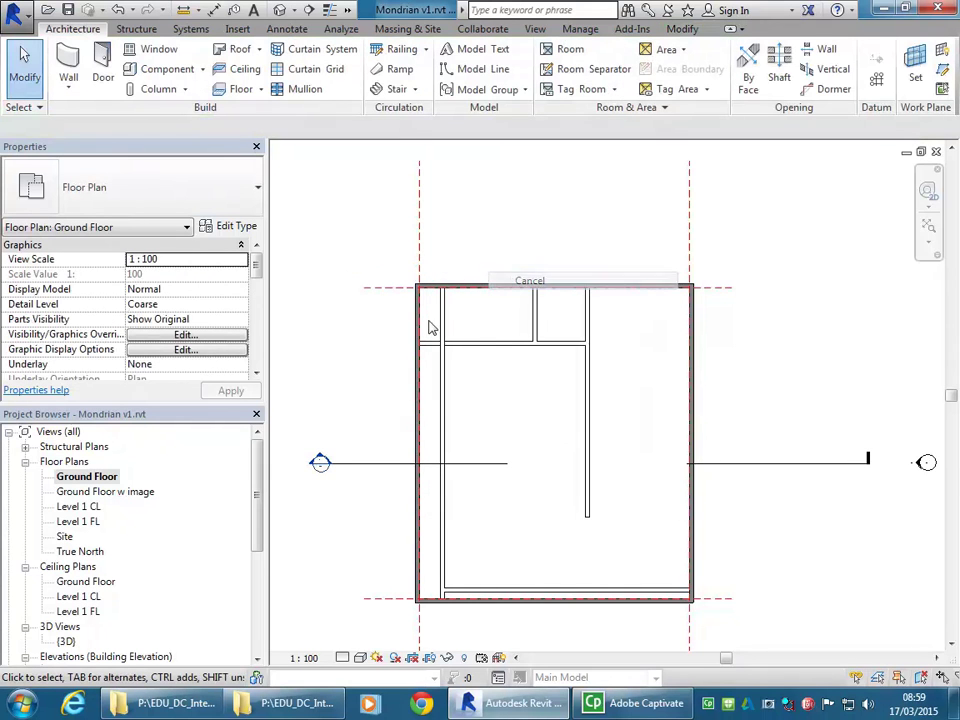
# Step: Open the Level 1 FL floor plan and start the Wall tool with the wall height set up to Level 1 CL
pyautogui.doubleClick(78, 521)
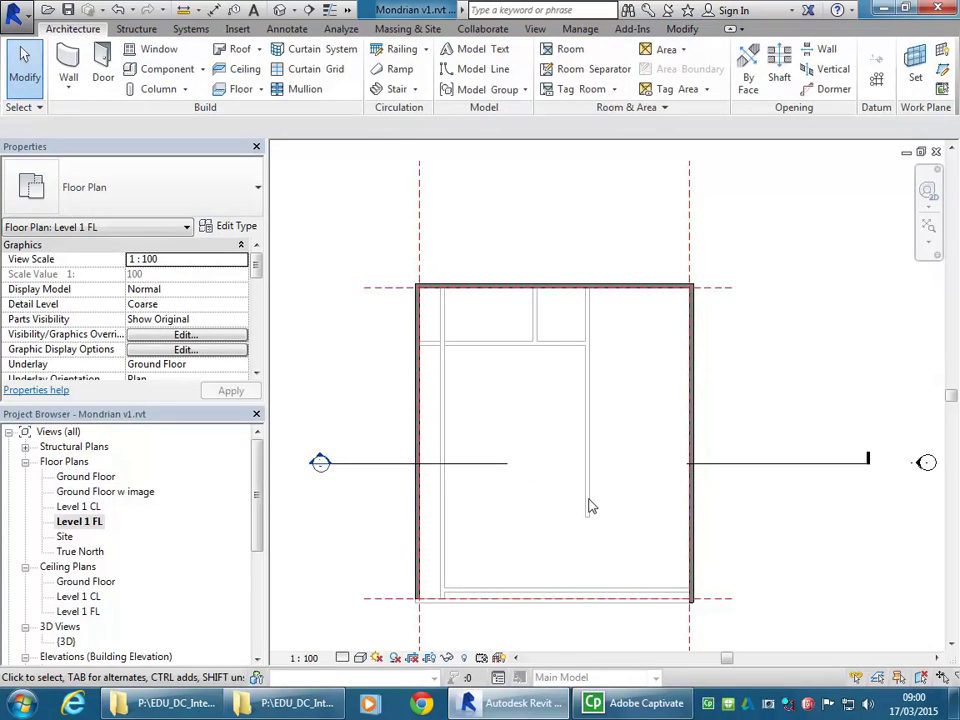
pyautogui.scroll(3, 497, 339)
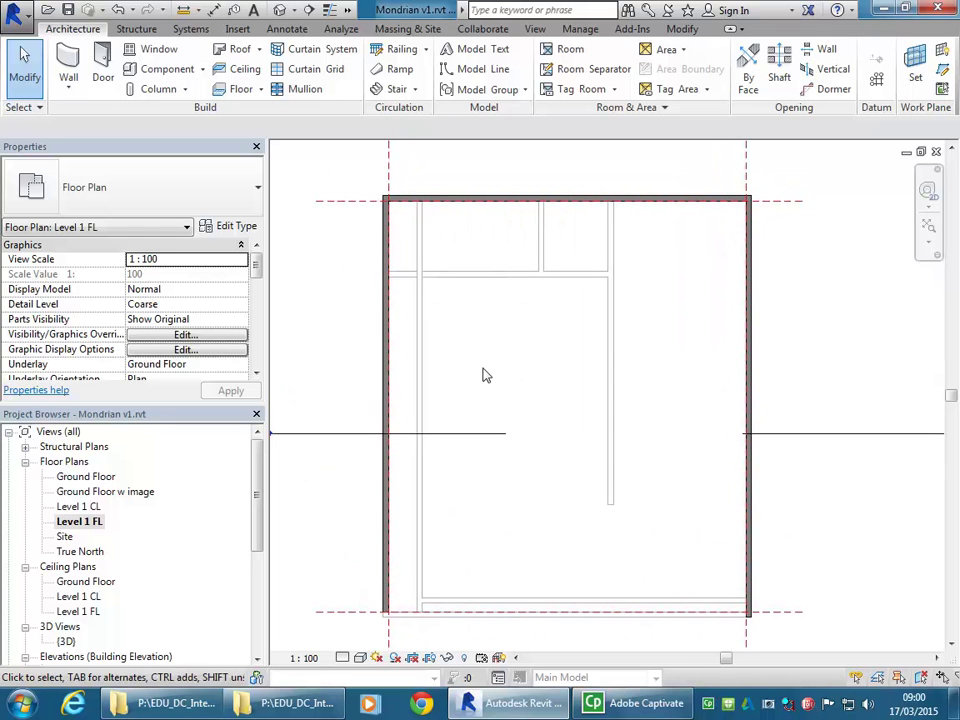
pyautogui.press('w')
pyautogui.press('a')
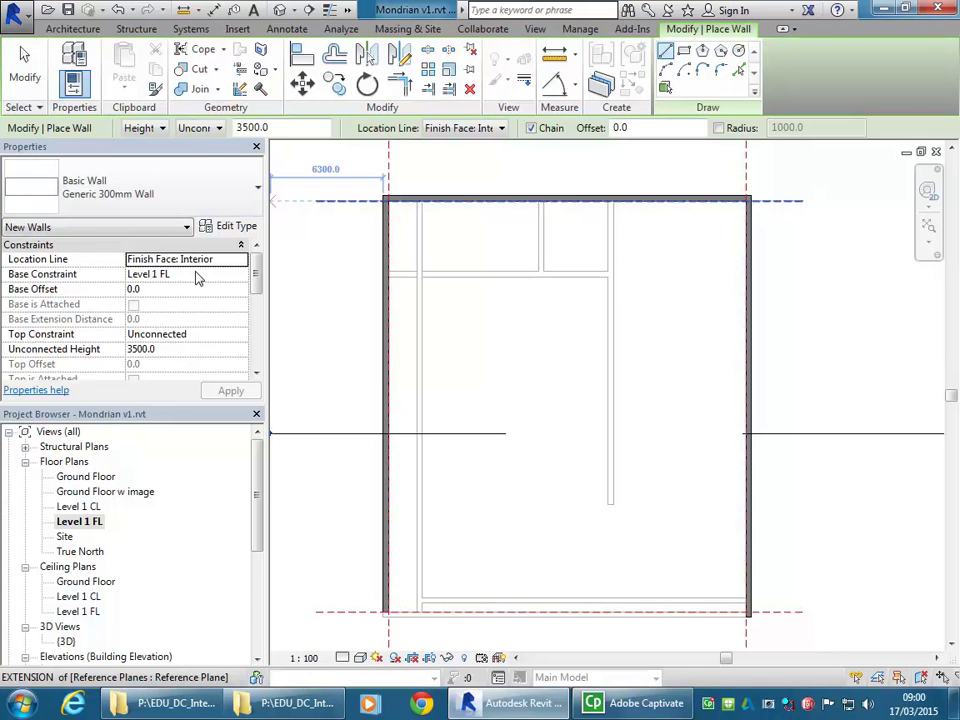
pyautogui.click(198, 128)
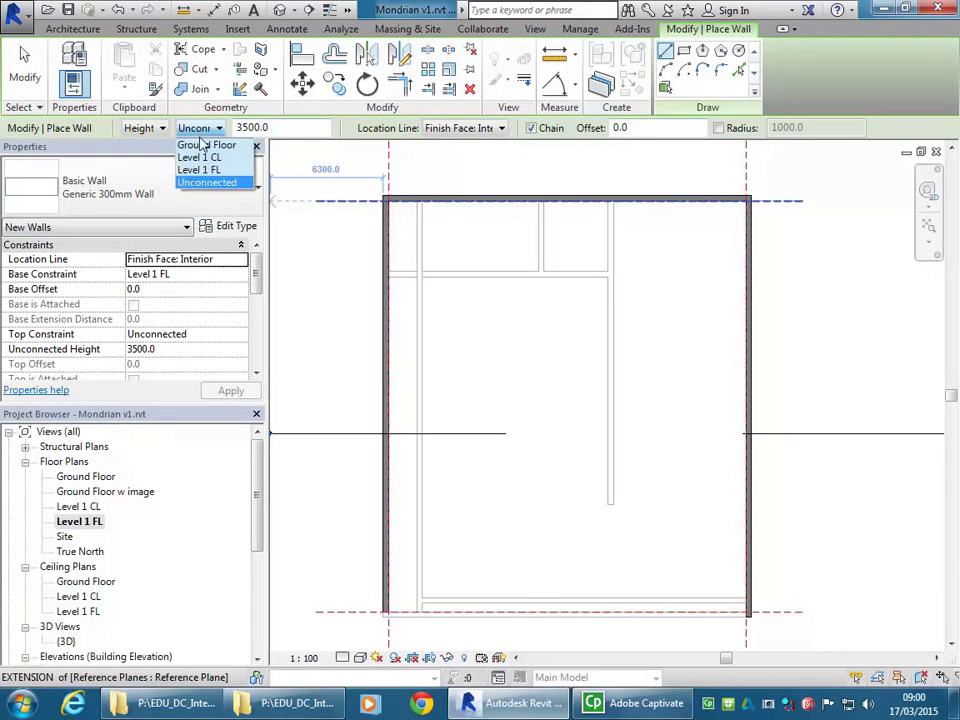
pyautogui.click(205, 158)
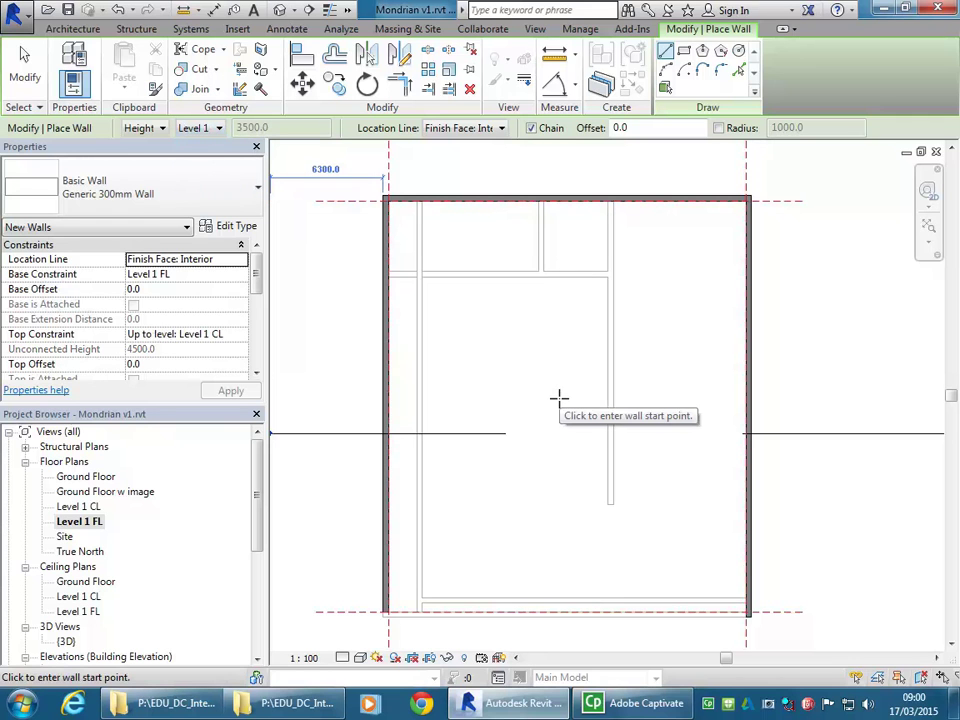
# Step: Draw an unconnected wall 1000 high and about 9000 long on Level 1 FL, running left from the lower end of the underlying interior wall
pyautogui.click(199, 129)
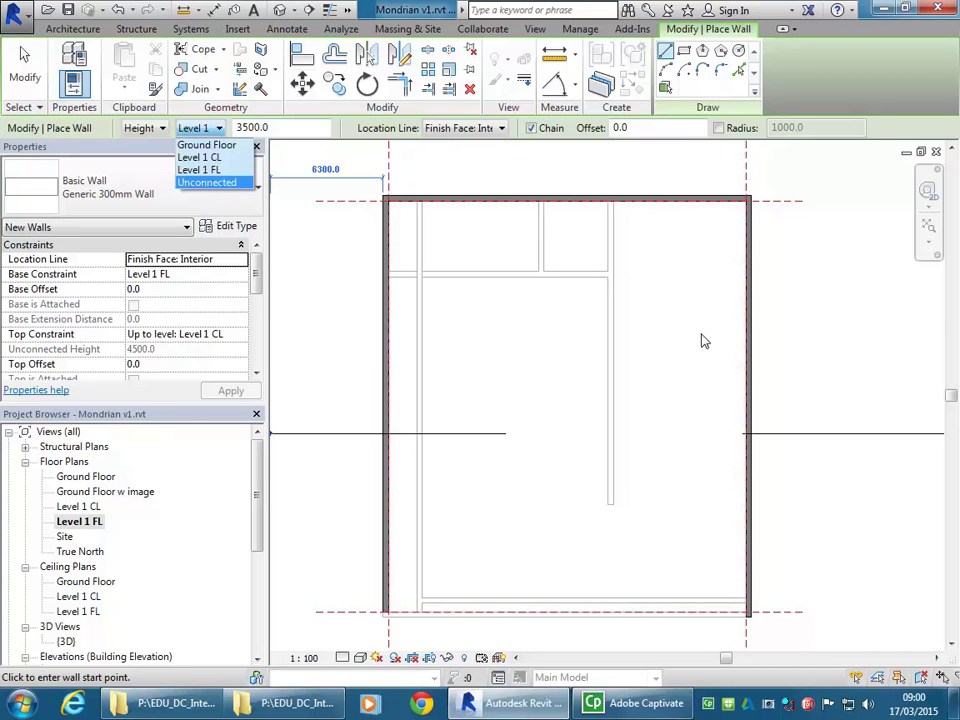
pyautogui.click(207, 183)
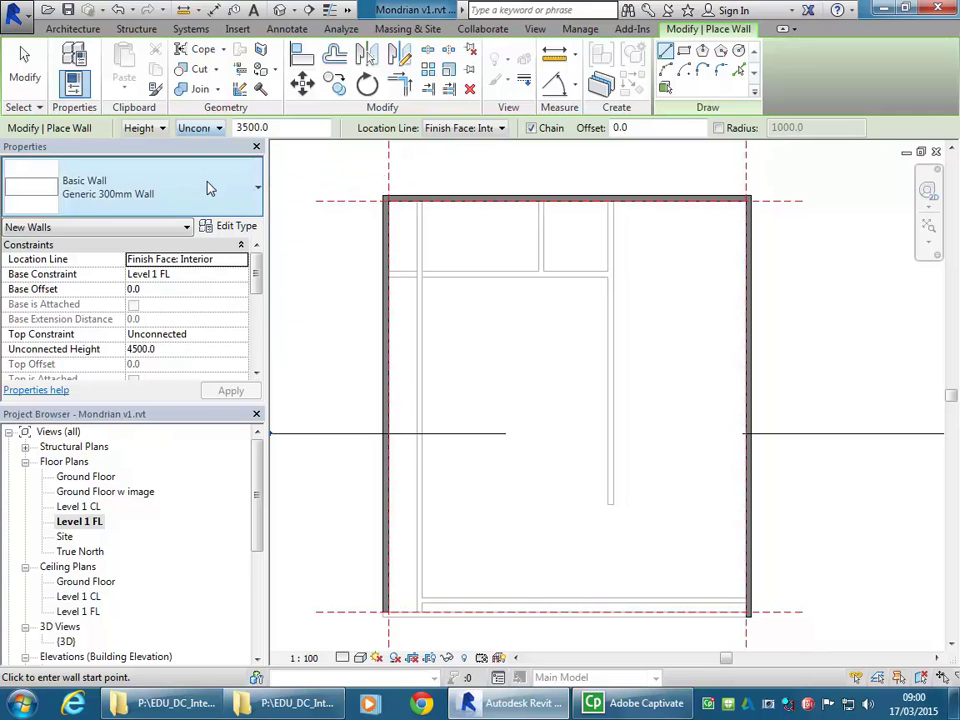
pyautogui.click(297, 128)
pyautogui.write('10')
pyautogui.press('Return')
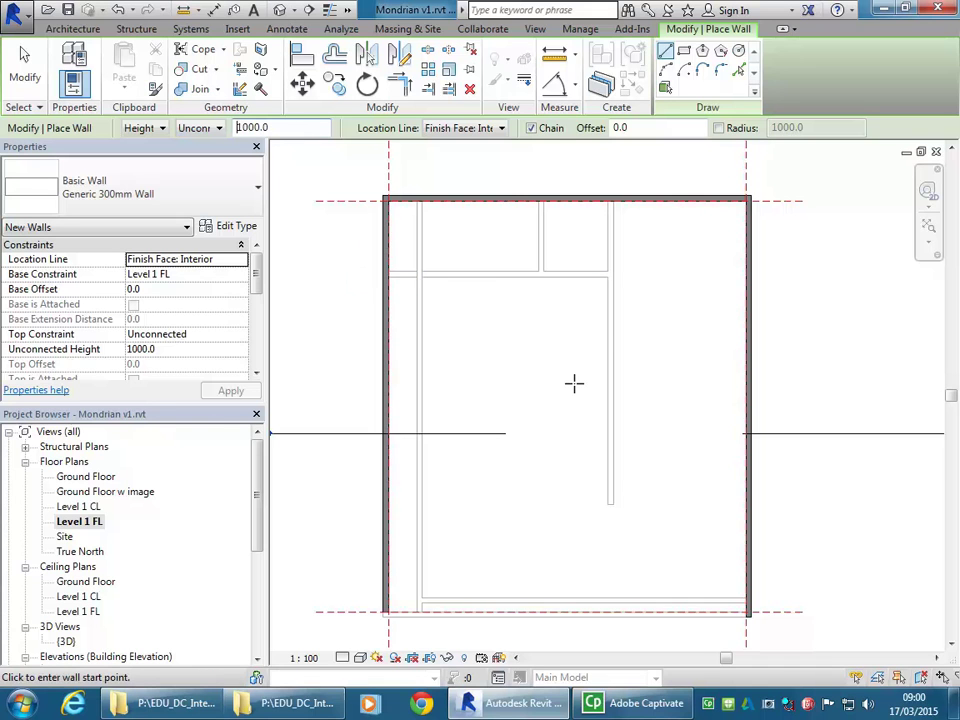
pyautogui.click(613, 505)
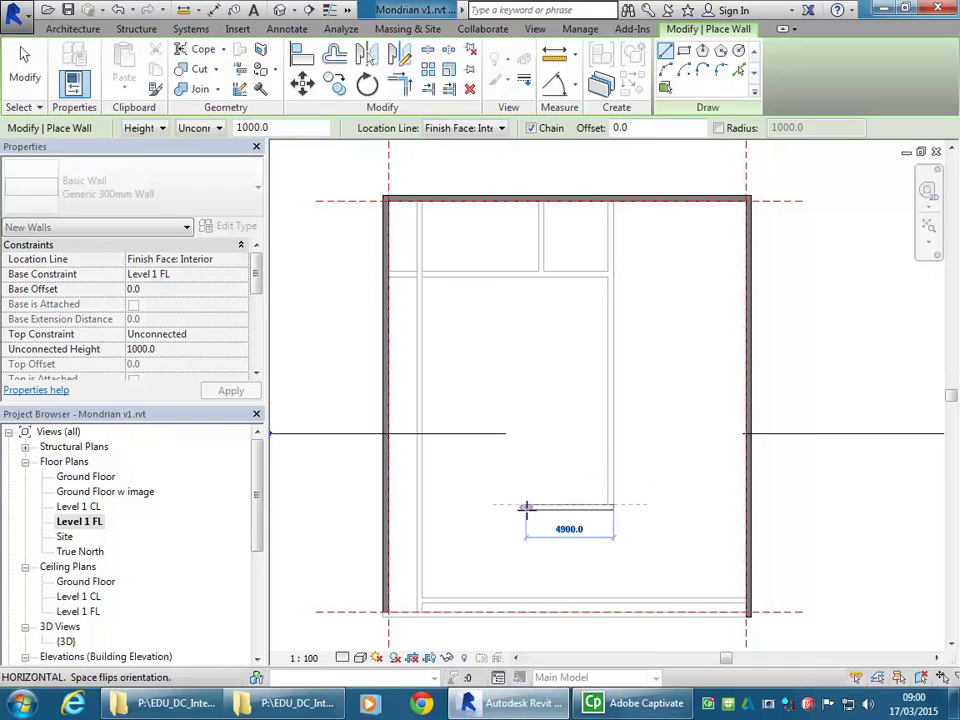
pyautogui.click(453, 505)
pyautogui.rightClick(466, 366)
pyautogui.click(500, 372)
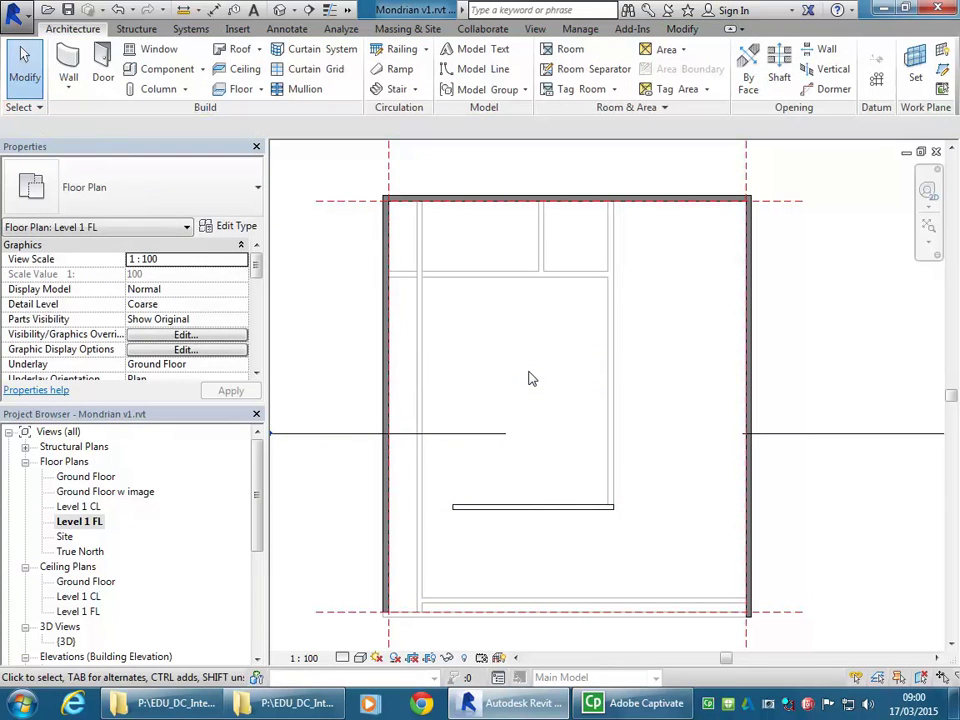
# Step: In the {3D} view, set the top constraint of the new Level 1 FL wall to Up to level: Level 1 CL
pyautogui.click(280, 10)
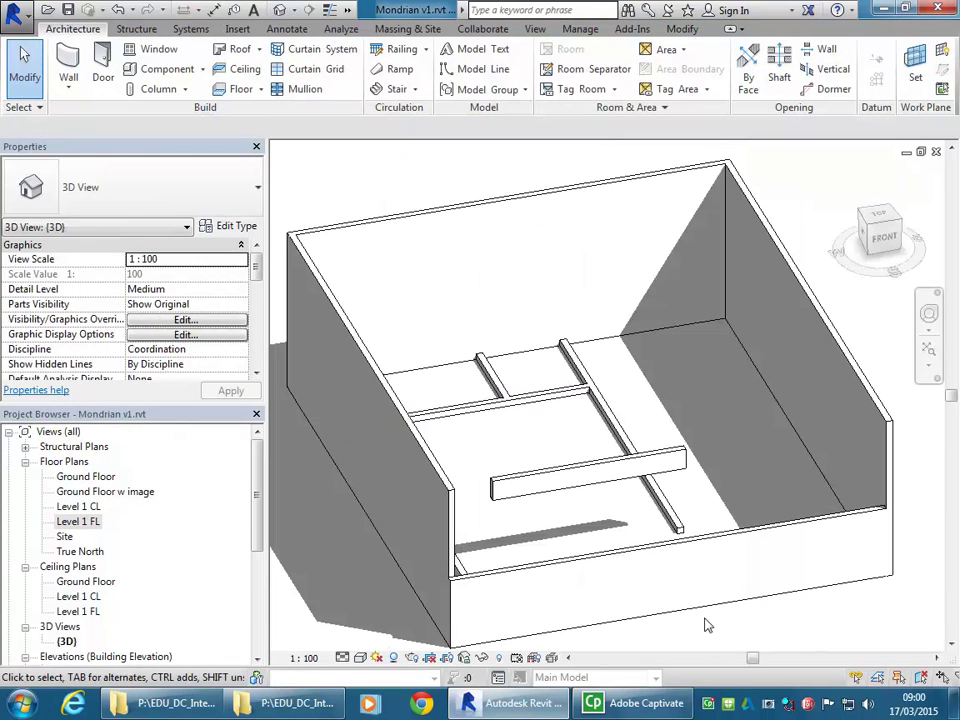
pyautogui.keyDown('shift'); pyautogui.moveTo(705, 625); pyautogui.dragTo(585, 583, button='middle'); pyautogui.keyUp('shift')
pyautogui.scroll(2, 505, 476)
pyautogui.scroll(3, 530, 465)
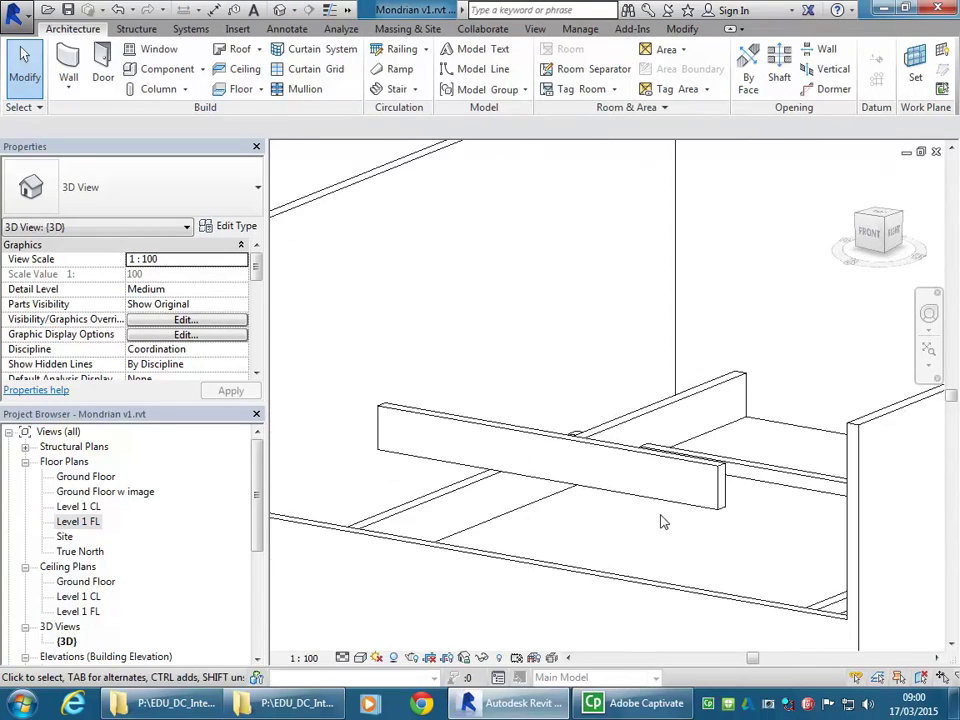
pyautogui.click(671, 510)
pyautogui.scroll(-2, 555, 535)
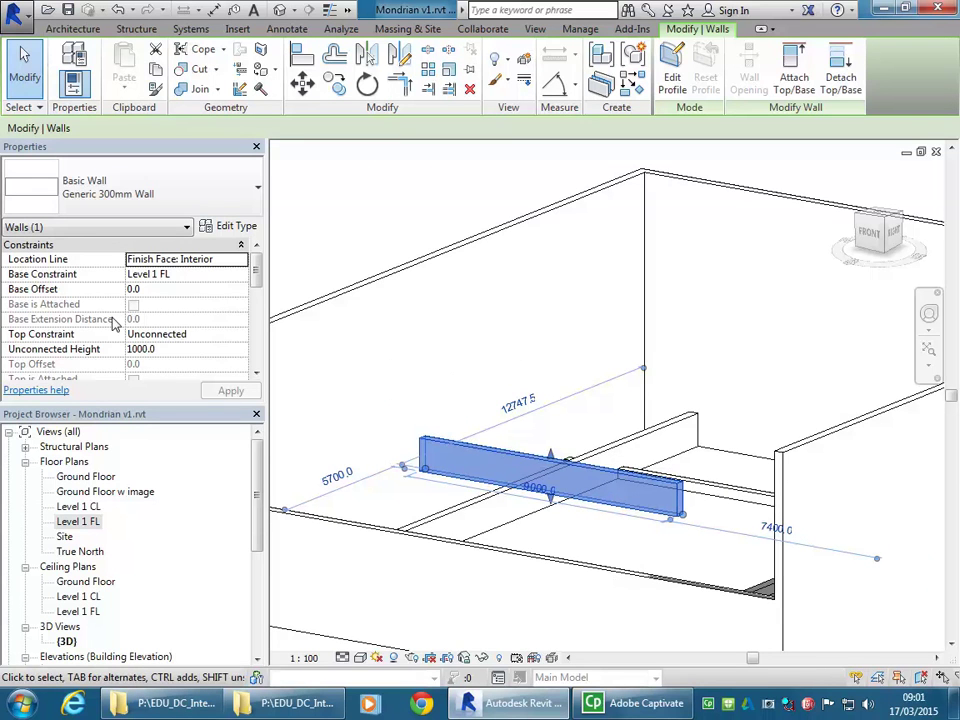
pyautogui.click(242, 337)
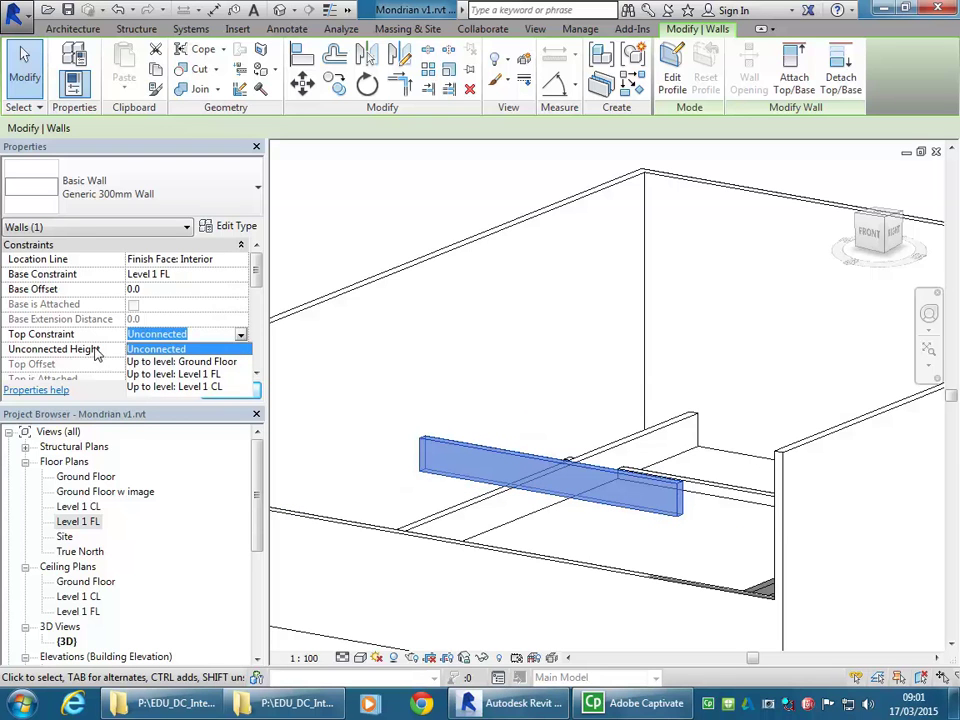
pyautogui.click(186, 385)
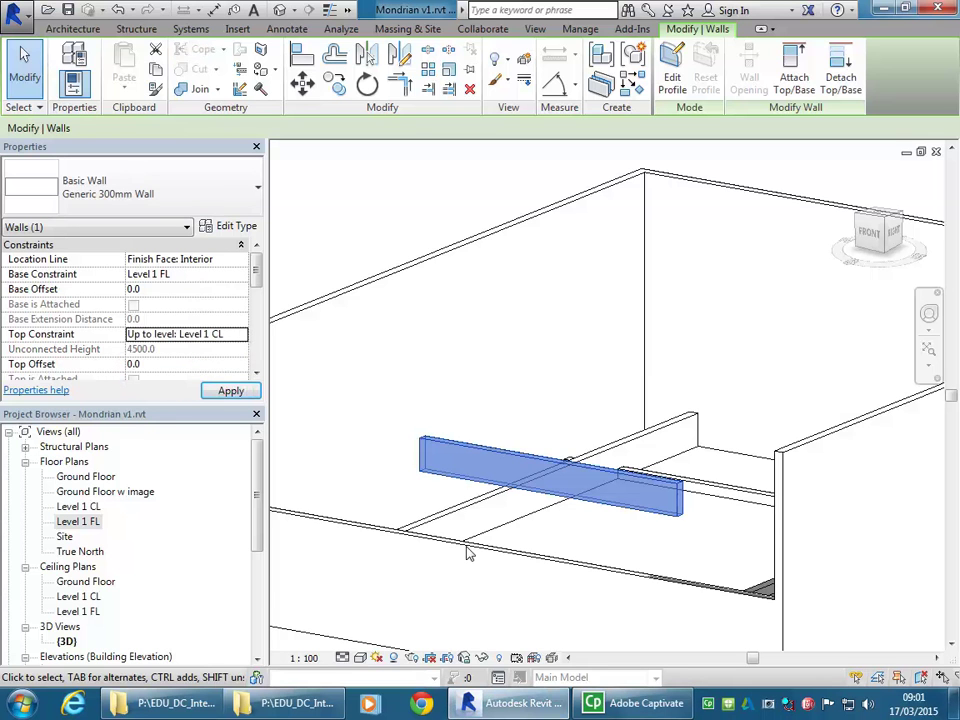
pyautogui.click(361, 356)
pyautogui.scroll(-2, 364, 357)
pyautogui.moveTo(370, 360); pyautogui.dragTo(439, 365, button='middle')
pyautogui.scroll(1, 439, 365)
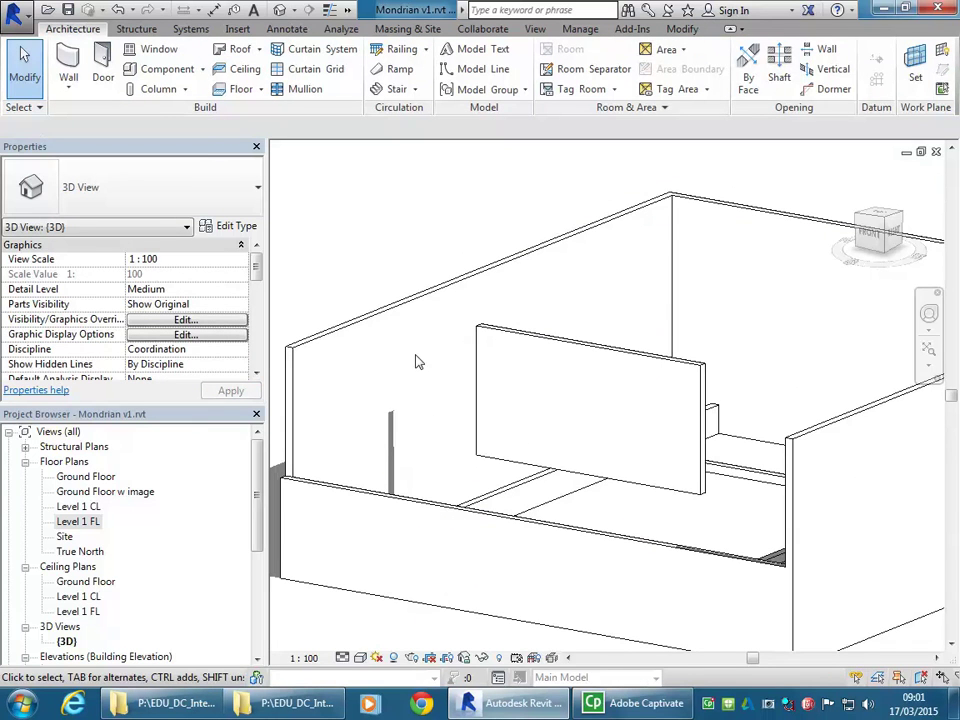
# Step: Open the North elevation and look at the level heads beside the building
pyautogui.moveTo(257, 497); pyautogui.dragTo(258, 555)
pyautogui.doubleClick(70, 567)
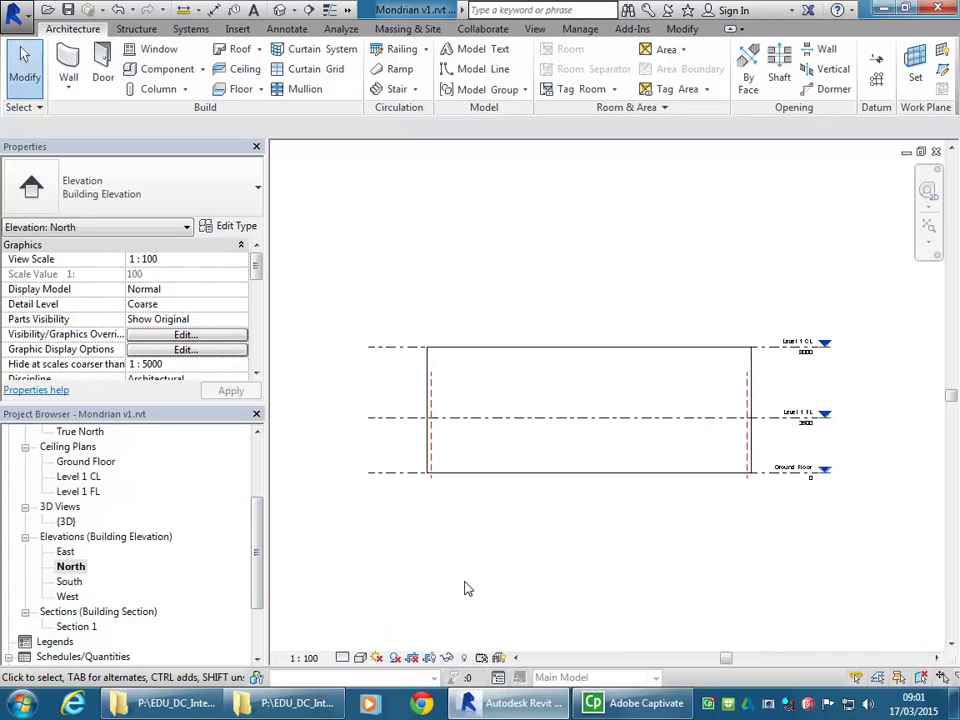
pyautogui.scroll(3, 846, 400)
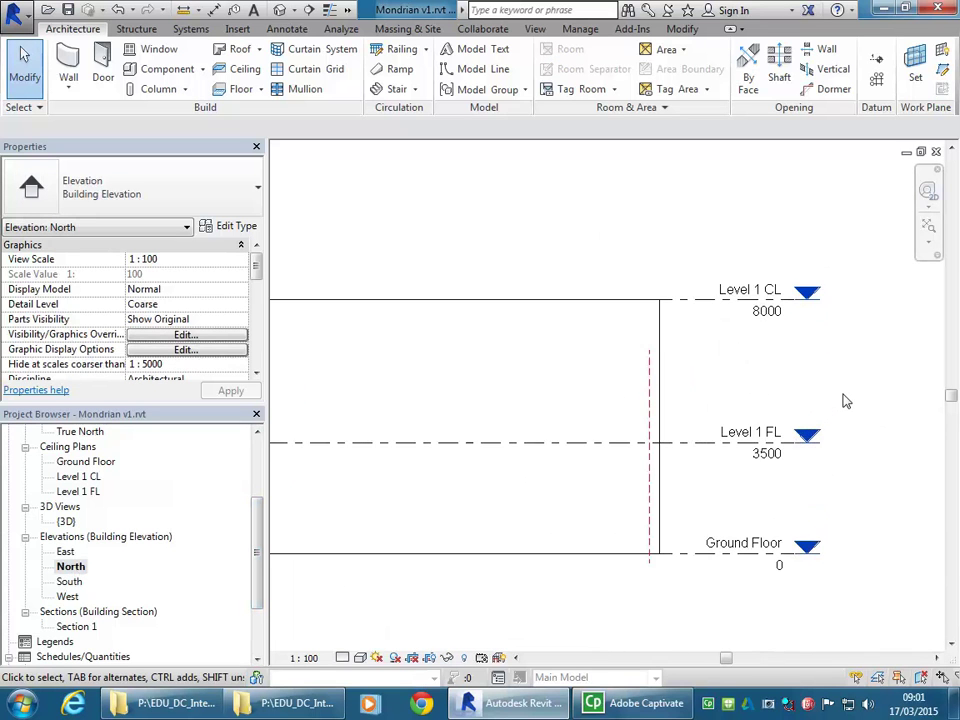
pyautogui.scroll(-2, 846, 400)
pyautogui.scroll(3, 100, 505)
pyautogui.click(85, 477)
pyautogui.middleClick(763, 480)
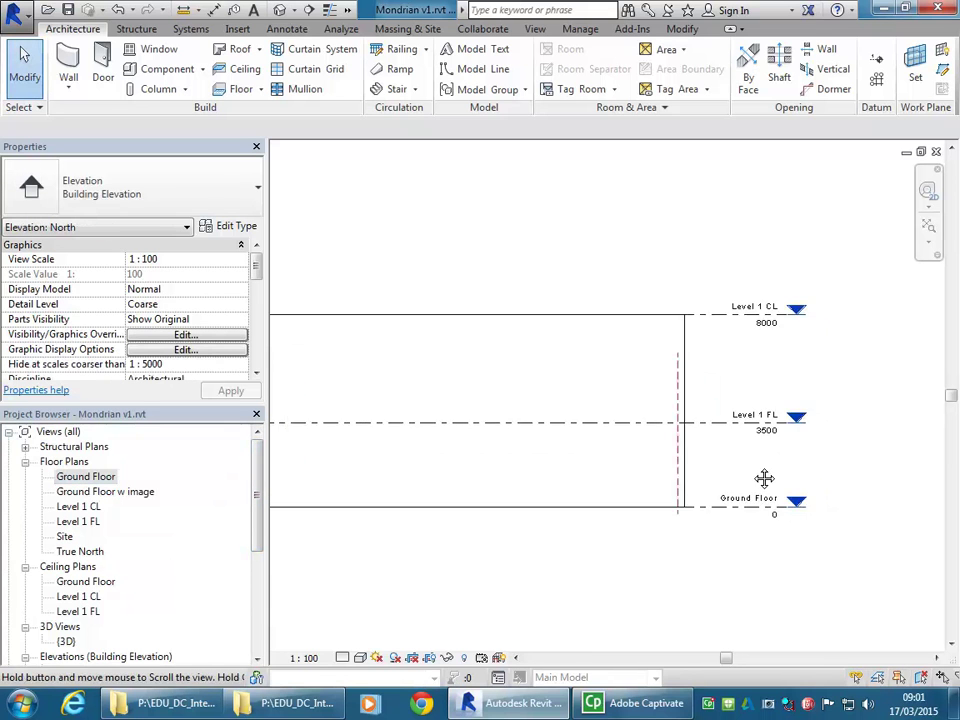
pyautogui.scroll(2, 763, 480)
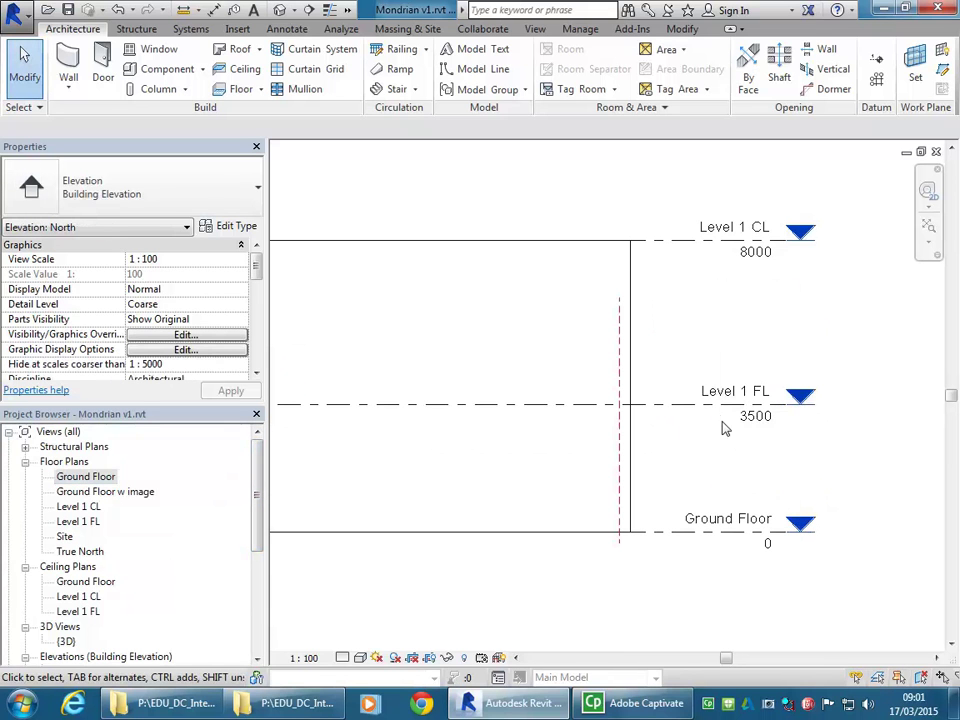
# Step: Examine the names and elevations of the Level 1 CL, Level 1 FL and Ground Floor levels
pyautogui.click(700, 242)
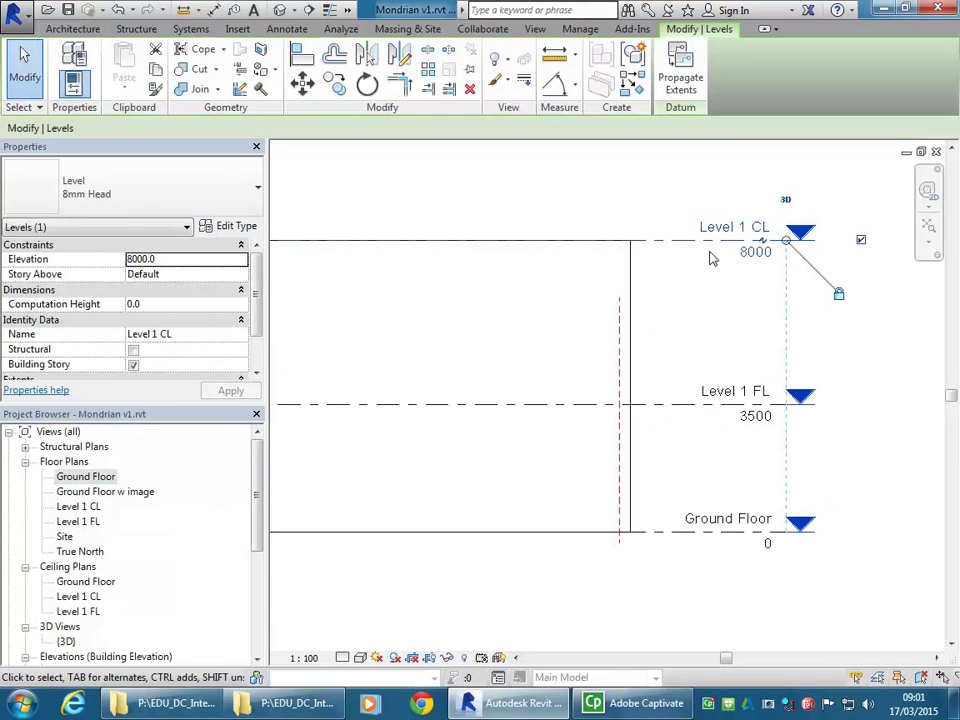
pyautogui.click(740, 395)
pyautogui.scroll(2, 760, 505)
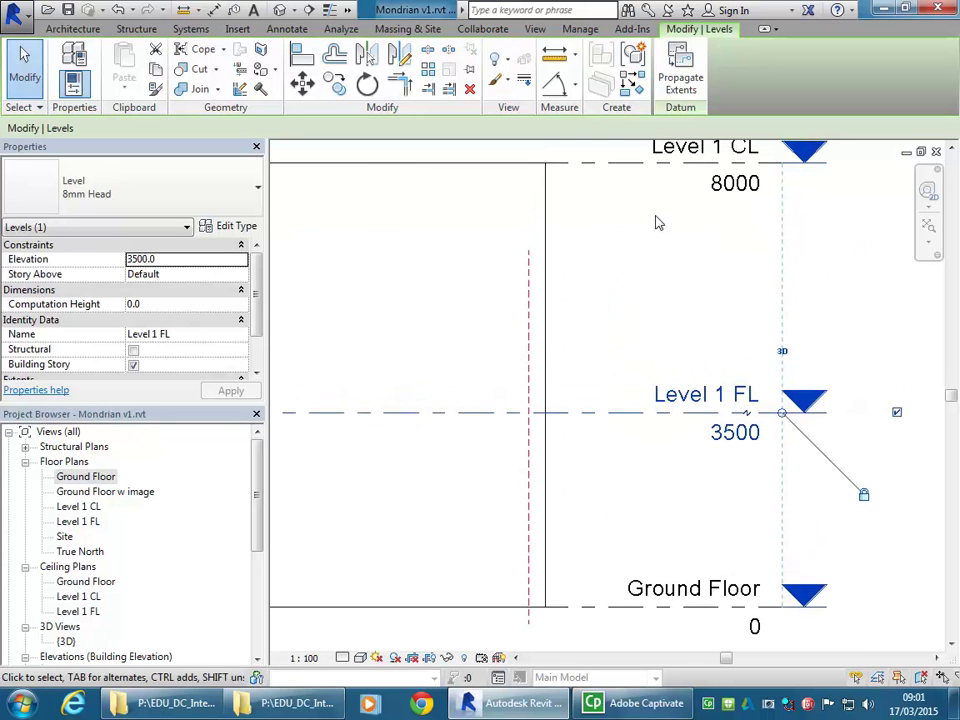
pyautogui.click(664, 306)
pyautogui.click(677, 411)
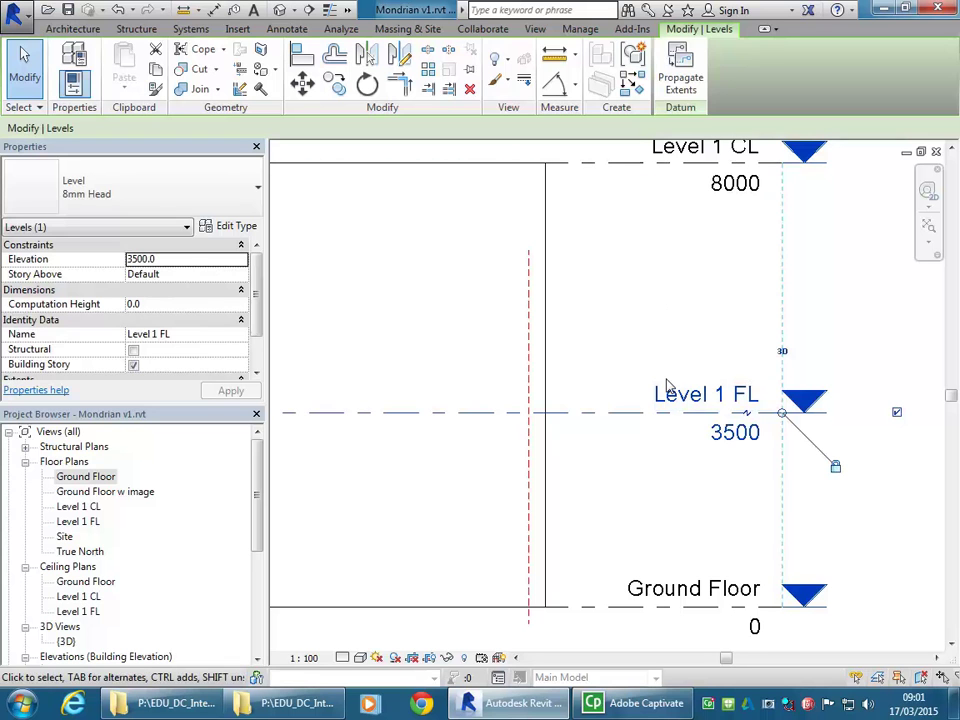
pyautogui.click(694, 596)
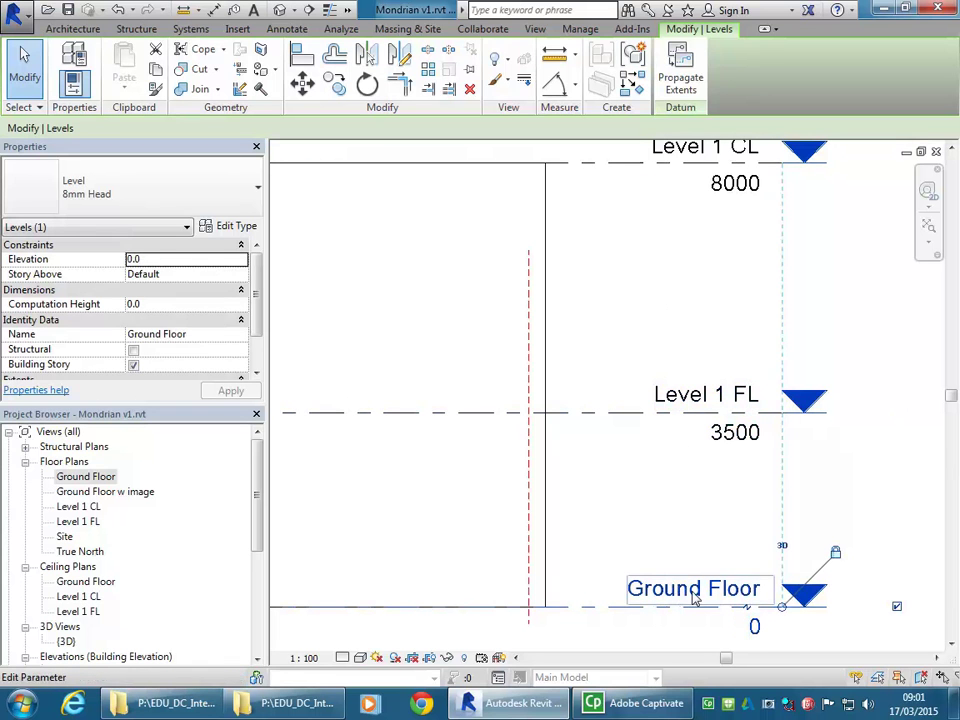
pyautogui.click(645, 396)
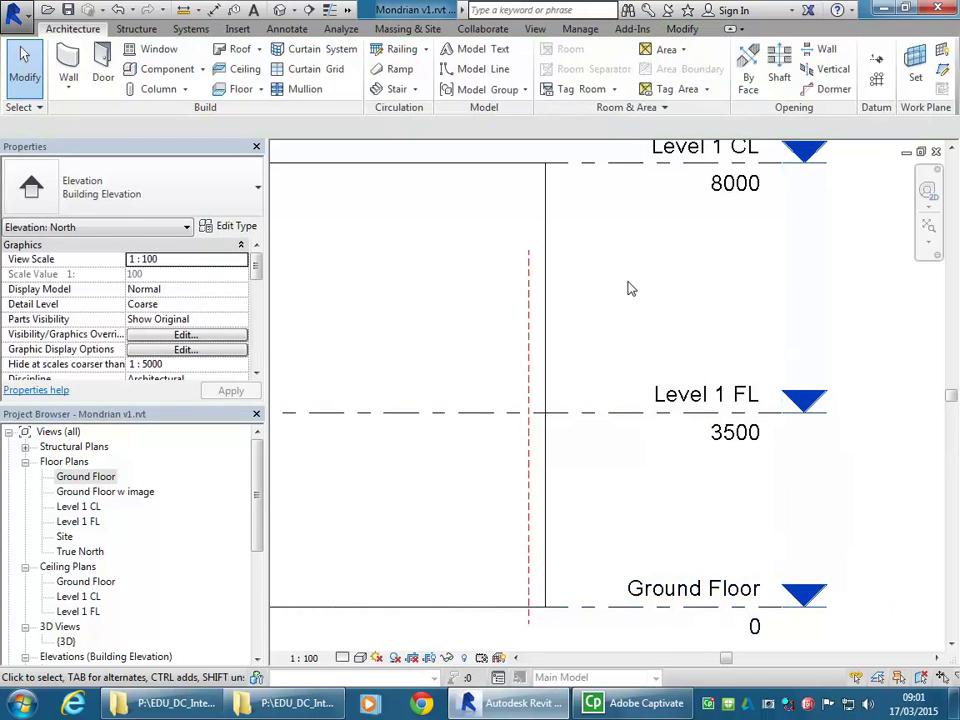
pyautogui.scroll(-1, 628, 289)
pyautogui.moveTo(649, 302); pyautogui.dragTo(607, 323, button='middle')
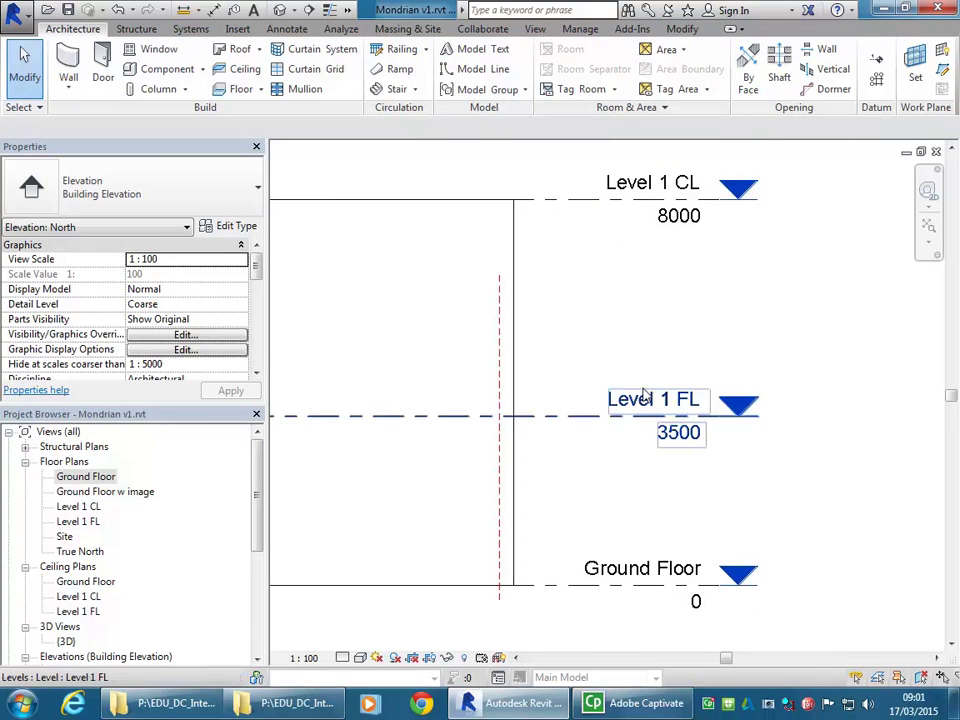
# Step: Check the order of the floor plan views from Ground Floor to Level 1 FL against the levels in the elevation
pyautogui.click(98, 479)
pyautogui.click(100, 491)
pyautogui.click(76, 506)
pyautogui.click(78, 521)
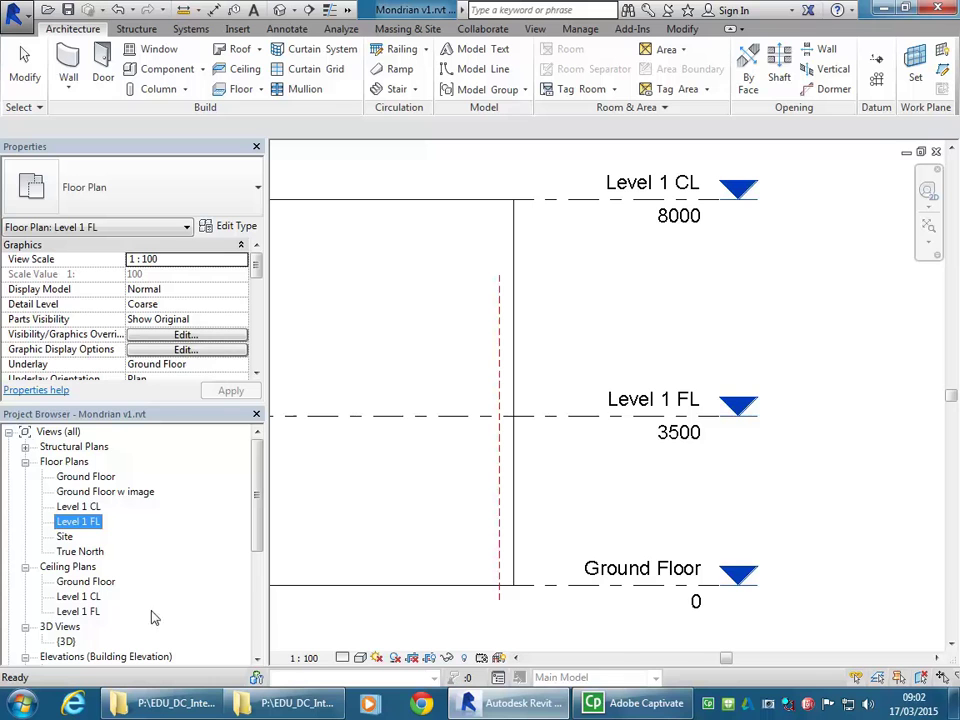
pyautogui.click(629, 355)
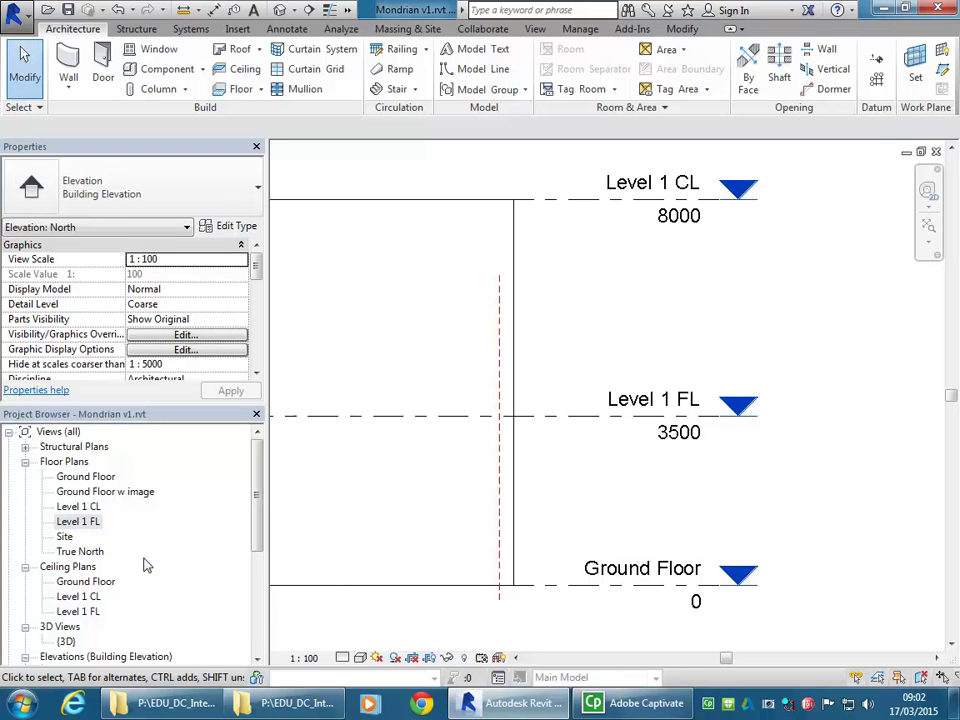
# Step: Rename the Ground Floor level as 00 - Ground Floor and rename its corresponding views to match
pyautogui.click(586, 568)
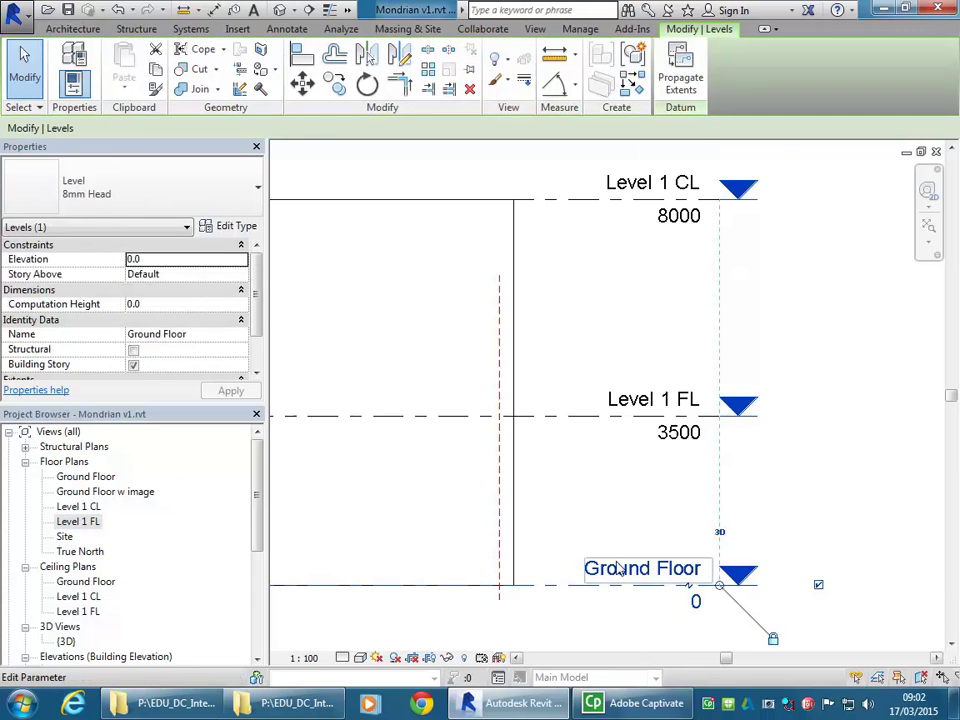
pyautogui.click(629, 576)
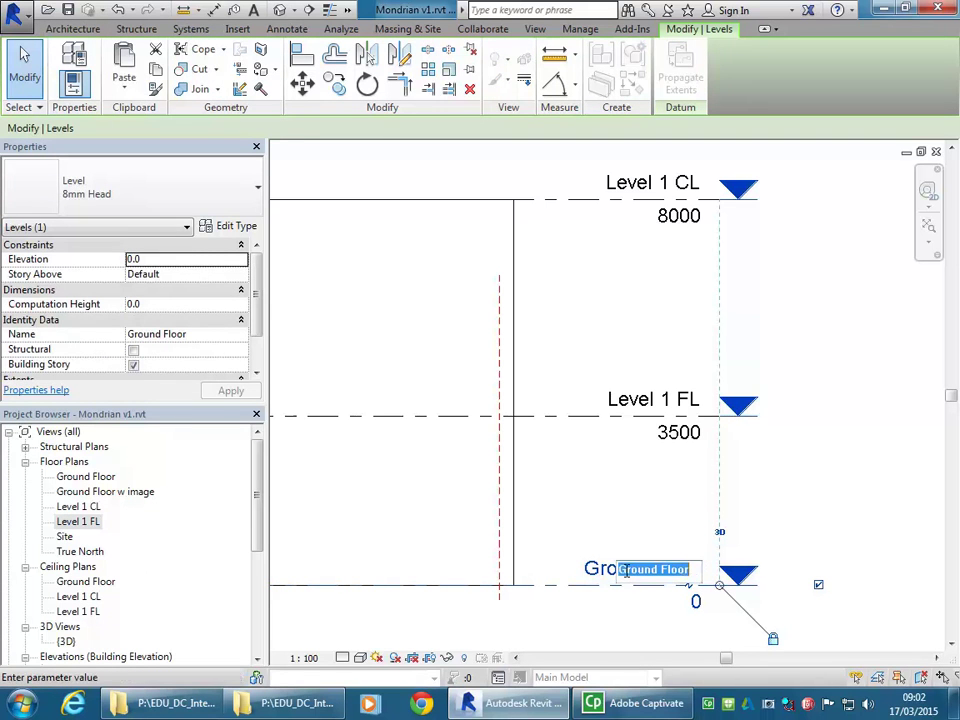
pyautogui.click(619, 570)
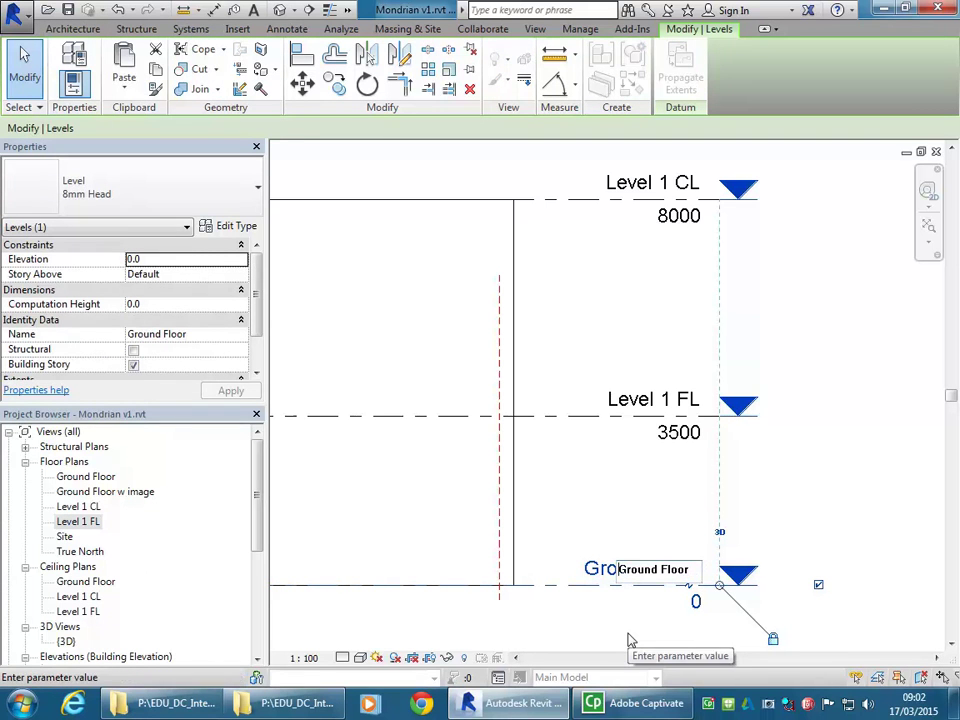
pyautogui.write('00')
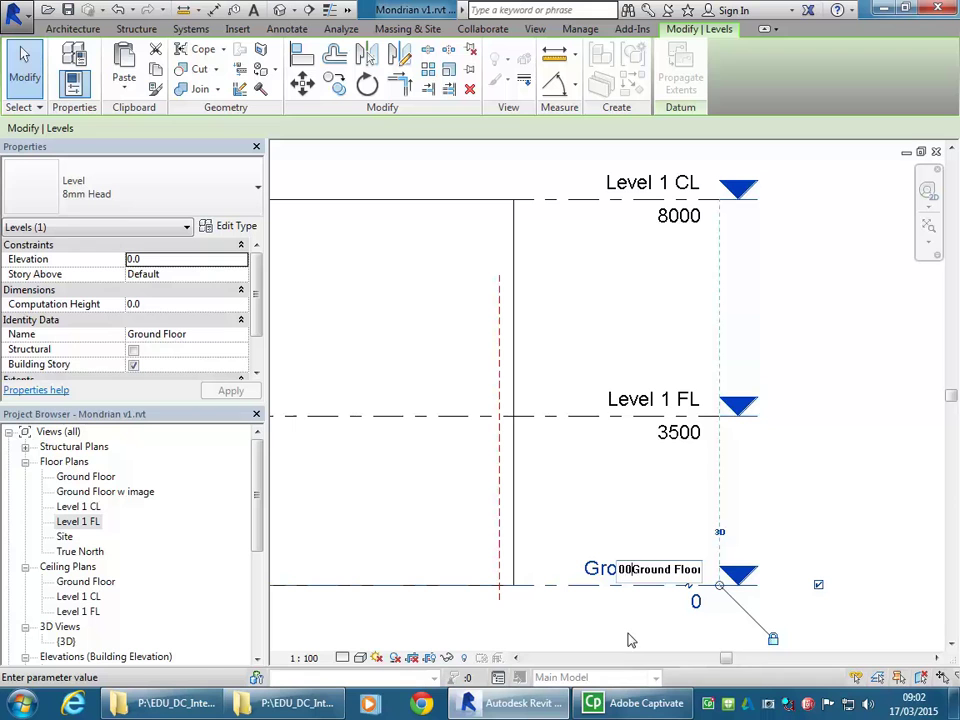
pyautogui.write(' -')
pyautogui.press('Return')
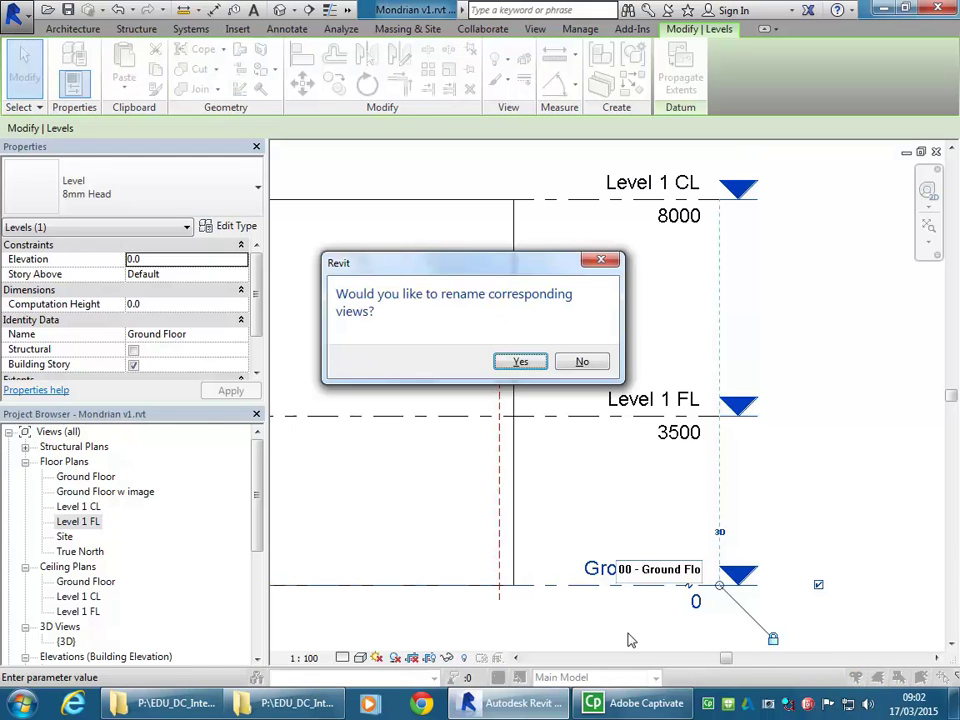
pyautogui.click(521, 361)
# Step: Remove the dash so the ground level and its corresponding views are named 00 Ground Floor, and check its floor and ceiling plans
pyautogui.click(574, 572)
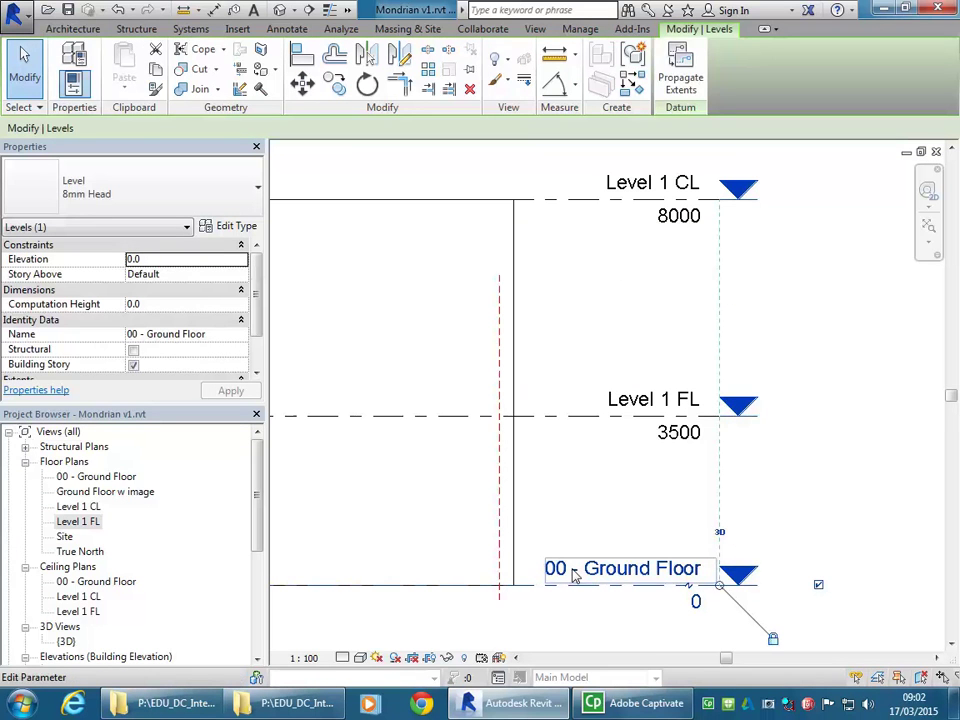
pyautogui.click(591, 572)
pyautogui.click(612, 570)
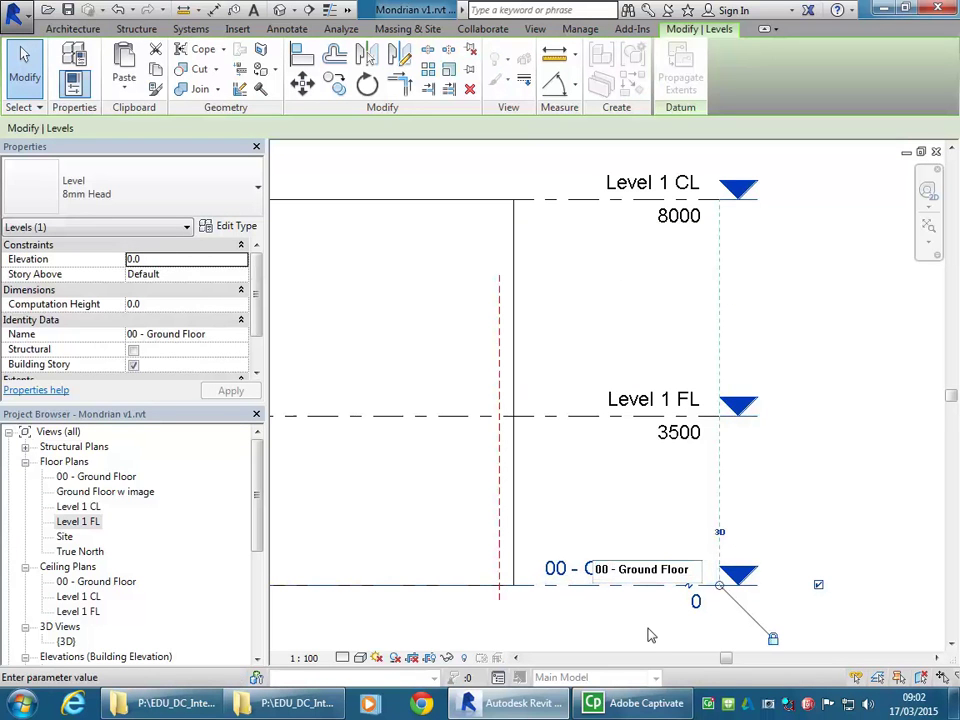
pyautogui.press('BackSpace')
pyautogui.press('BackSpace')
pyautogui.press('Return')
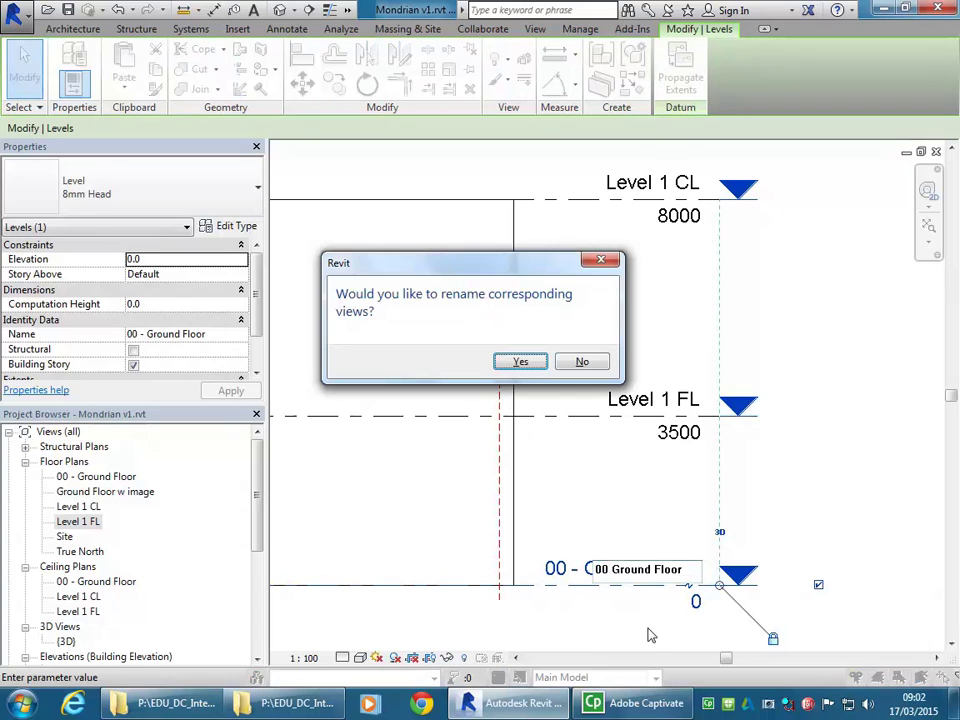
pyautogui.click(520, 363)
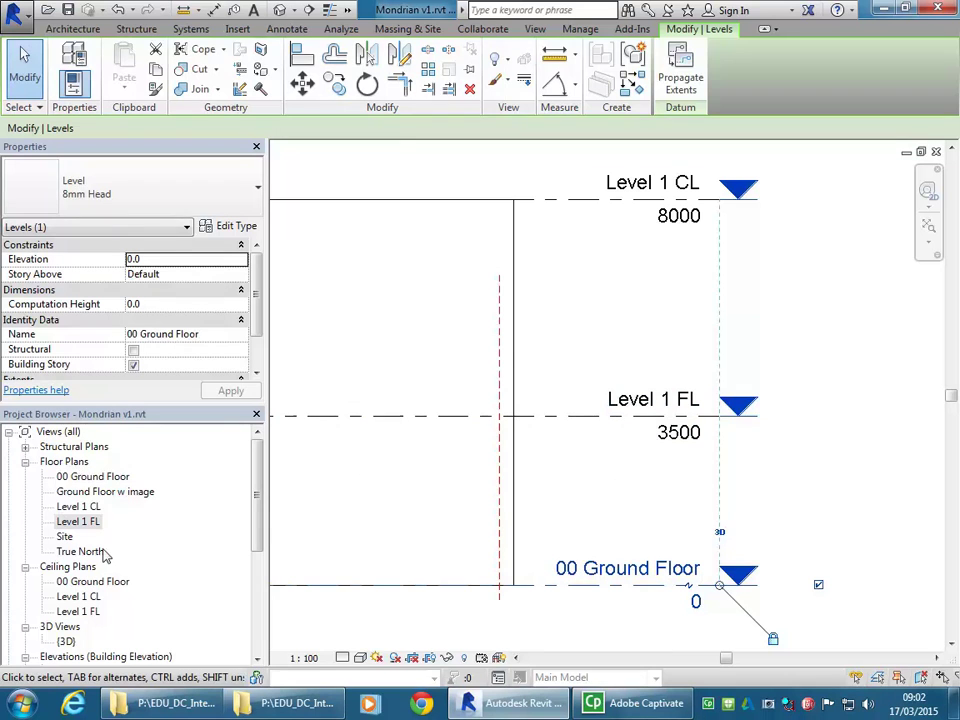
pyautogui.click(90, 478)
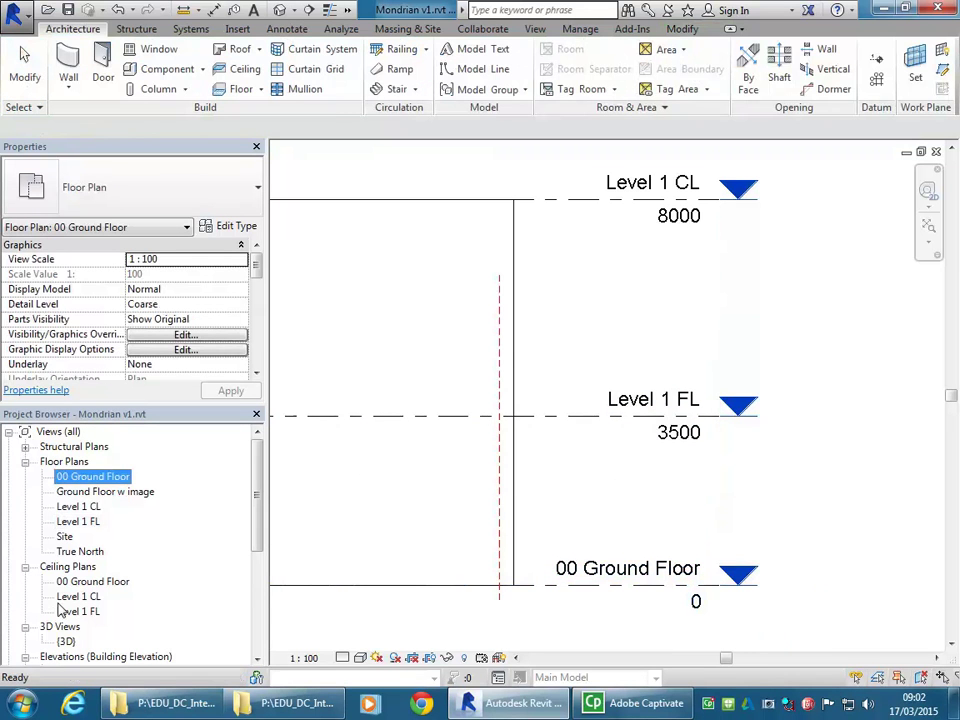
pyautogui.click(92, 581)
# Step: Rename the Level 1 FL level as 01 Level 1 FL and rename its corresponding views to match
pyautogui.click(632, 399)
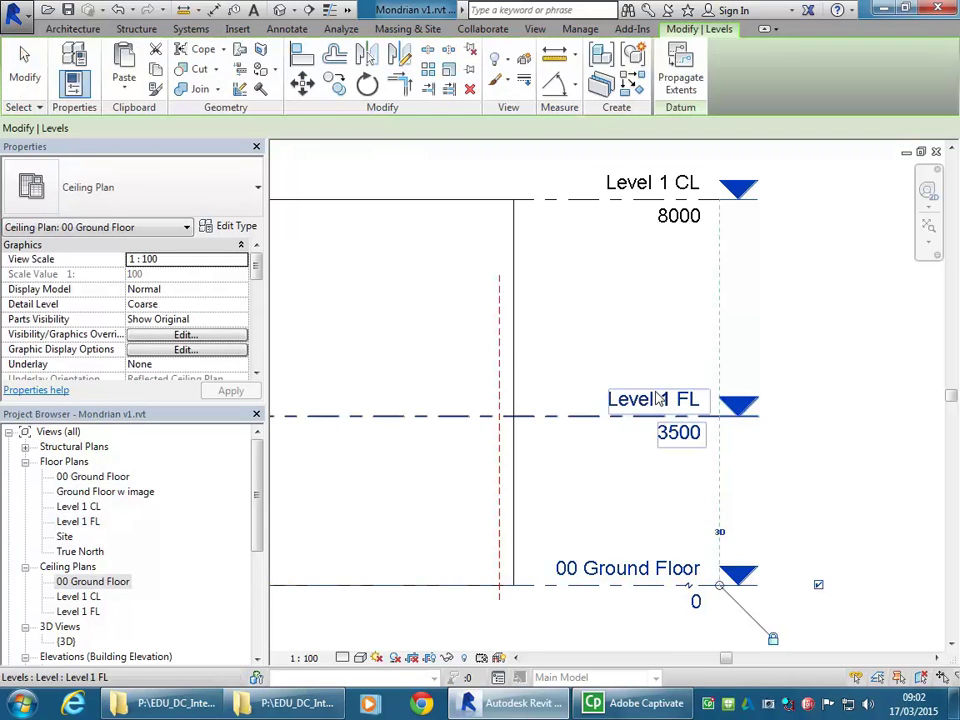
pyautogui.click(622, 400)
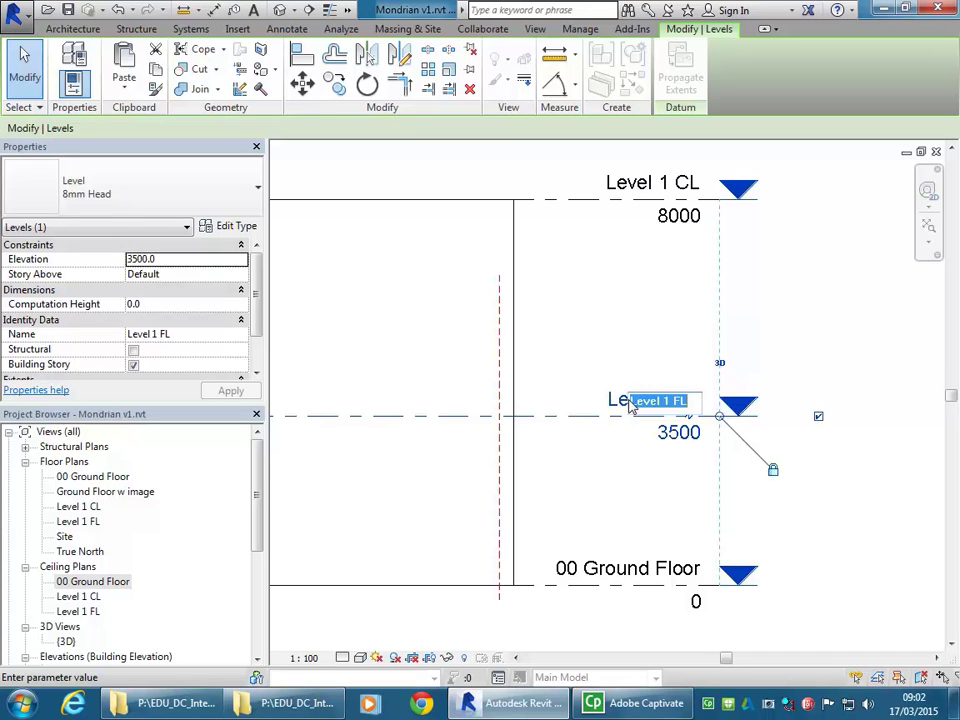
pyautogui.click(633, 400)
pyautogui.write('01')
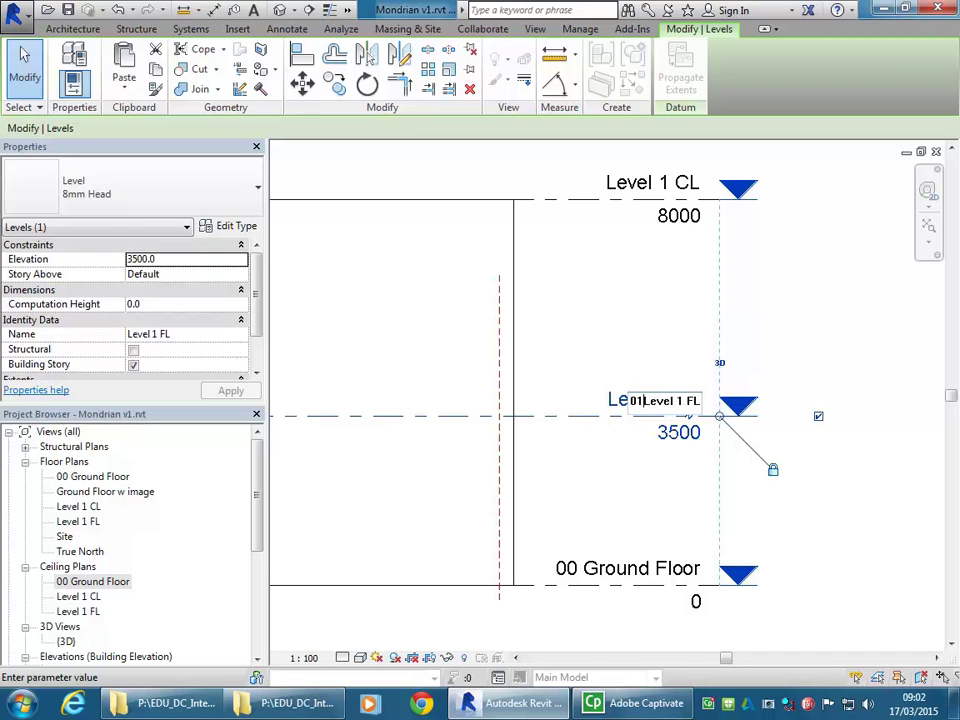
pyautogui.press('Return')
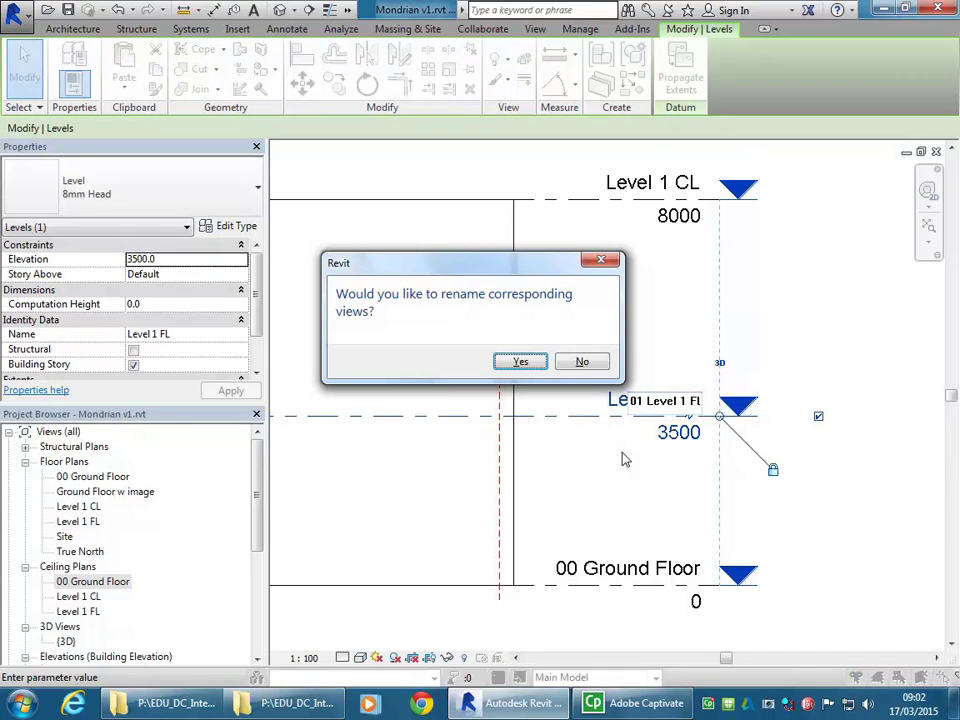
pyautogui.click(520, 361)
# Step: Rename the Level 1 CL level as 02 Level 1 CL and rename its corresponding views to match
pyautogui.click(622, 186)
pyautogui.click(622, 186)
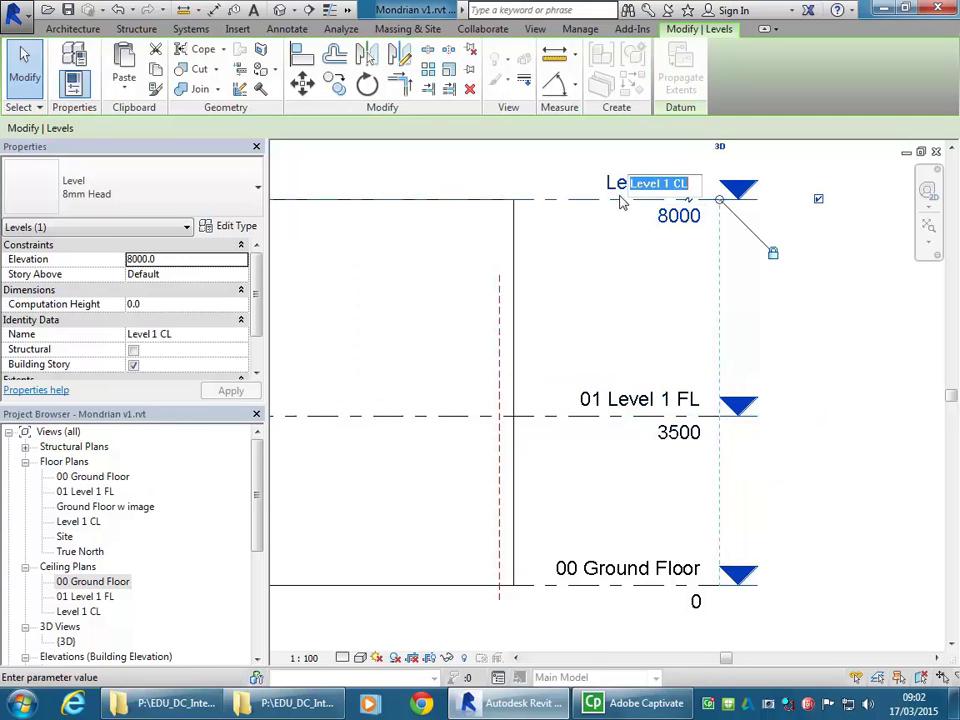
pyautogui.click(630, 184)
pyautogui.write('02')
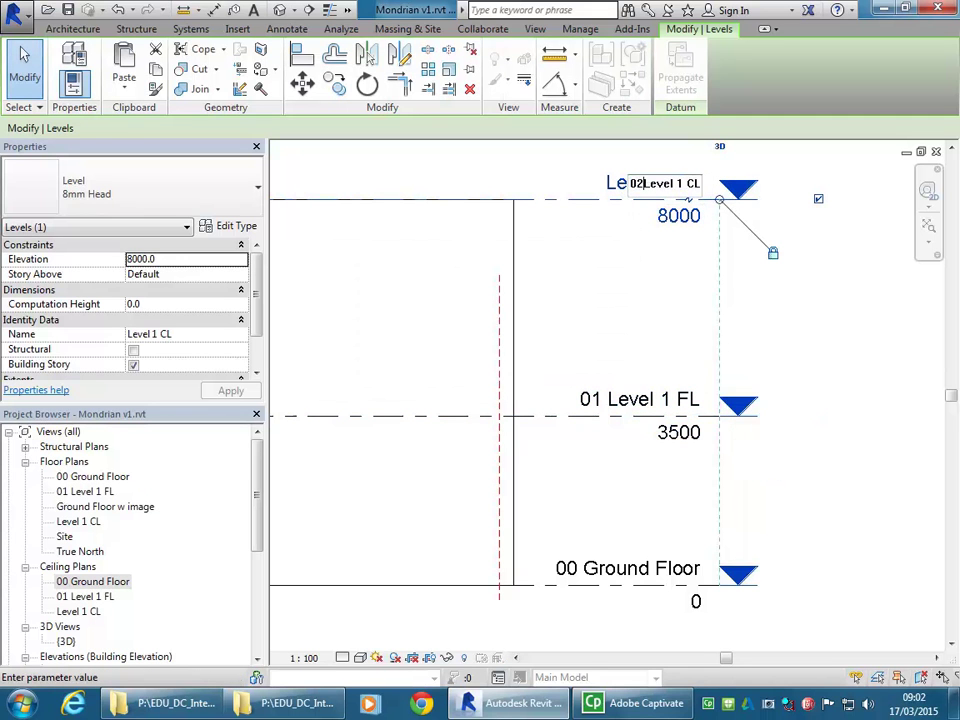
pyautogui.press('Return')
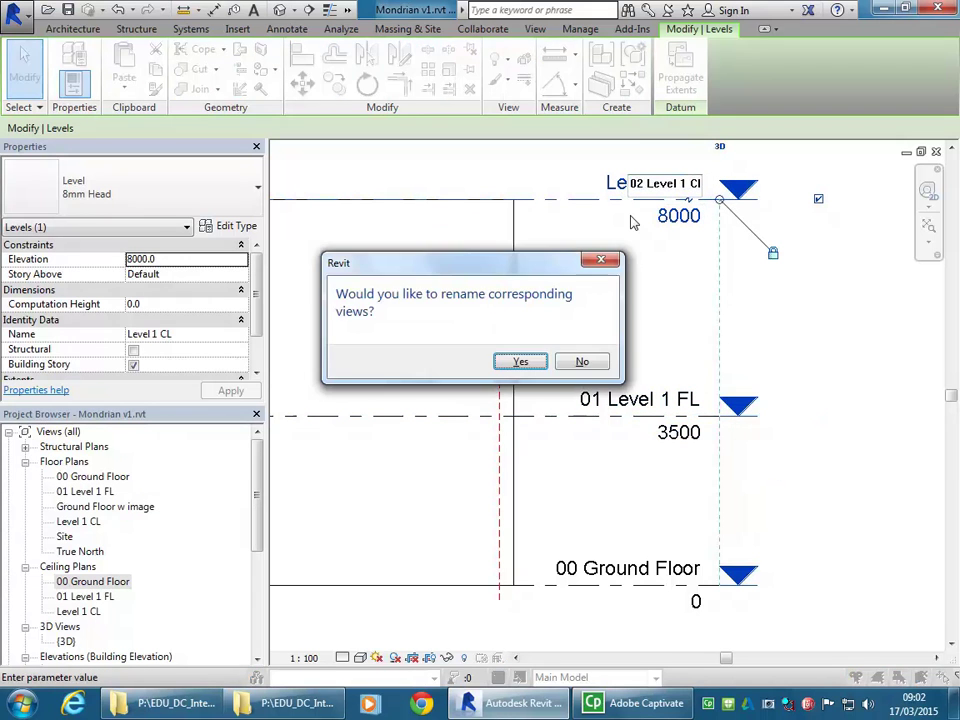
pyautogui.click(520, 360)
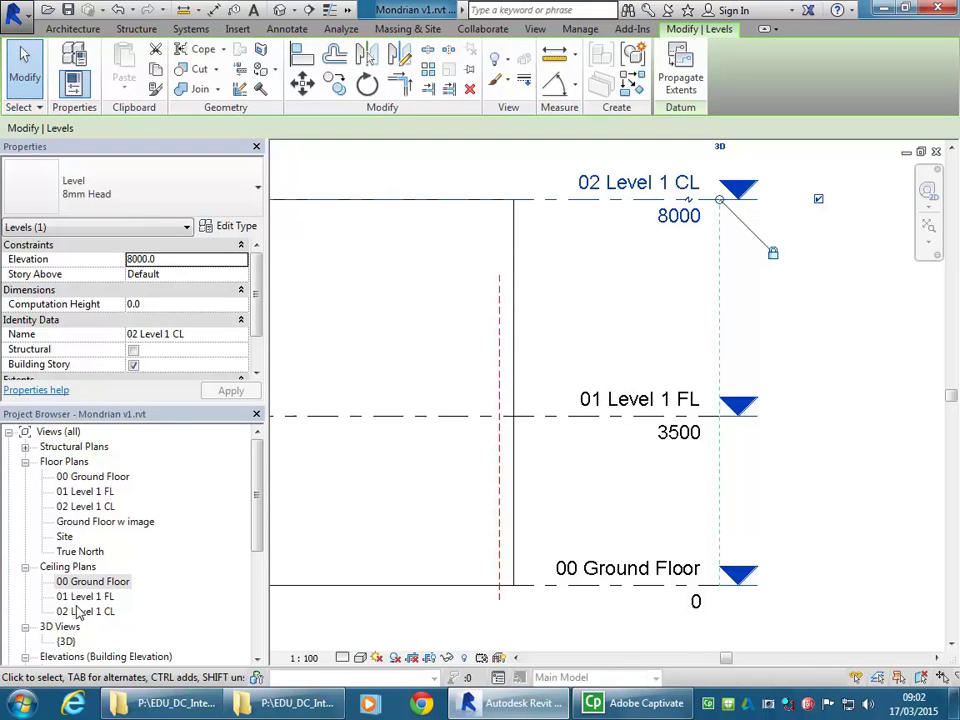
# Step: Open the 00 Ground Floor and Ground Floor w image floor plans in turn to compare them
pyautogui.click(72, 522)
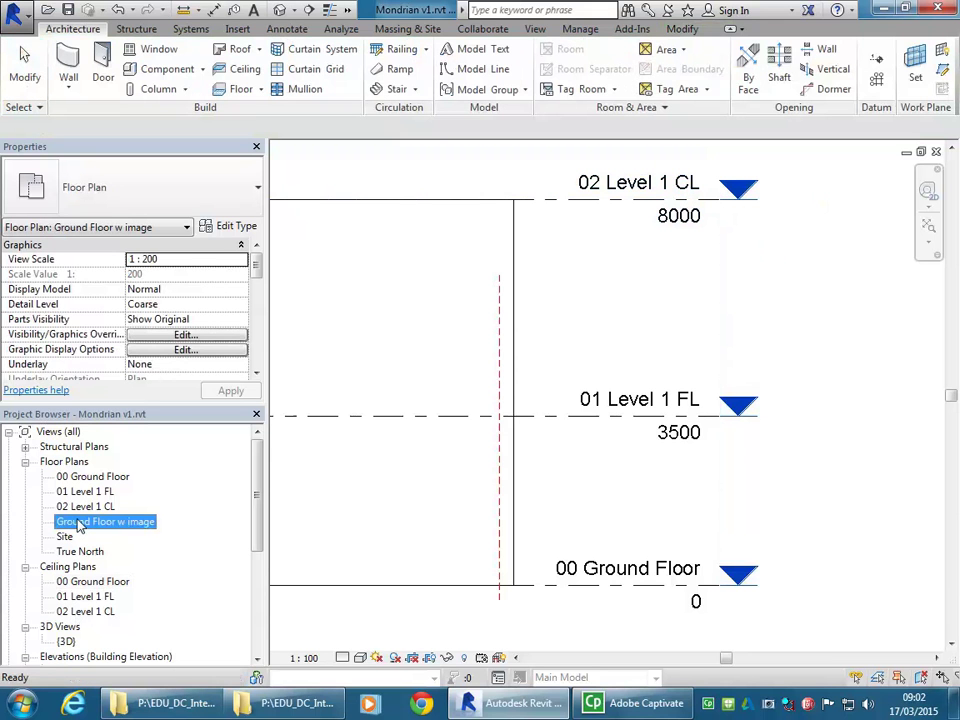
pyautogui.doubleClick(80, 477)
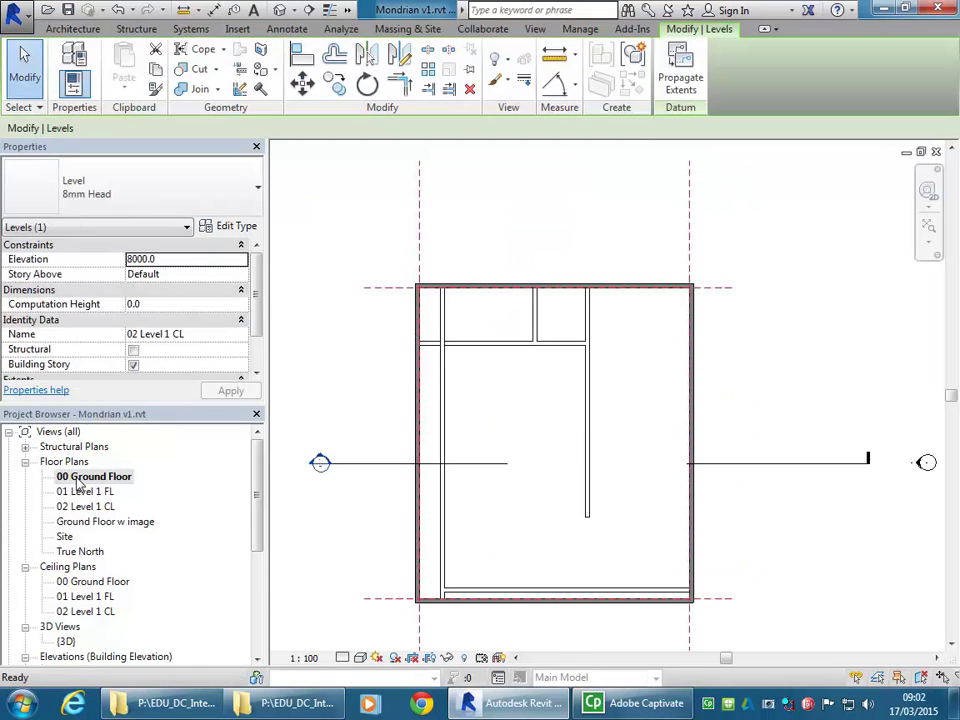
pyautogui.doubleClick(118, 522)
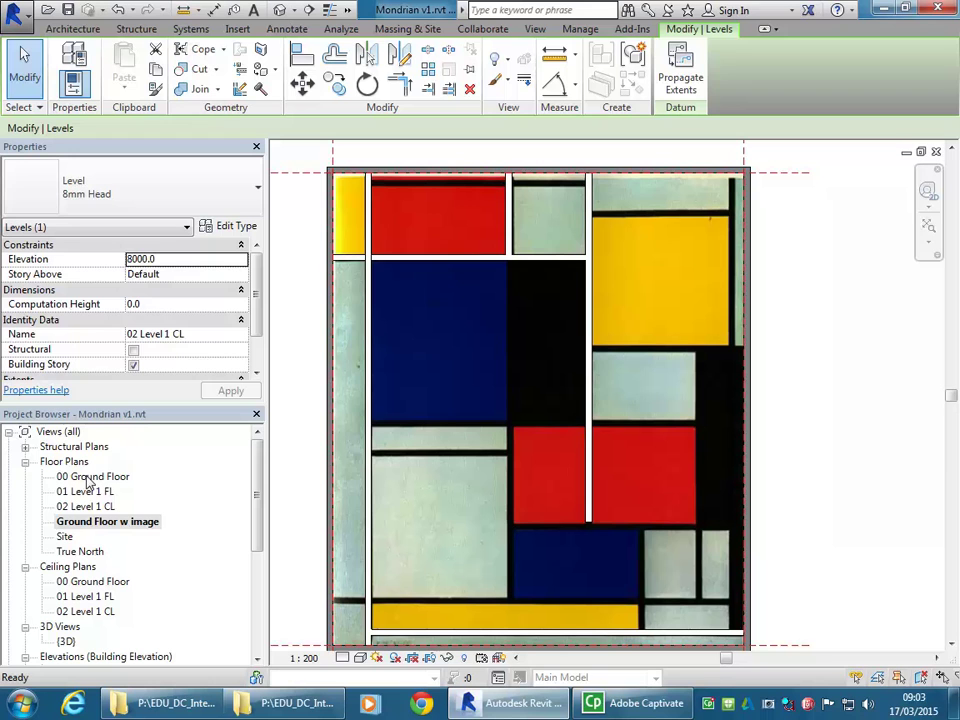
# Step: Rename the Ground Floor w image floor plan as 00 Ground Floor w image and check the order of the floor plans
pyautogui.rightClick(89, 531)
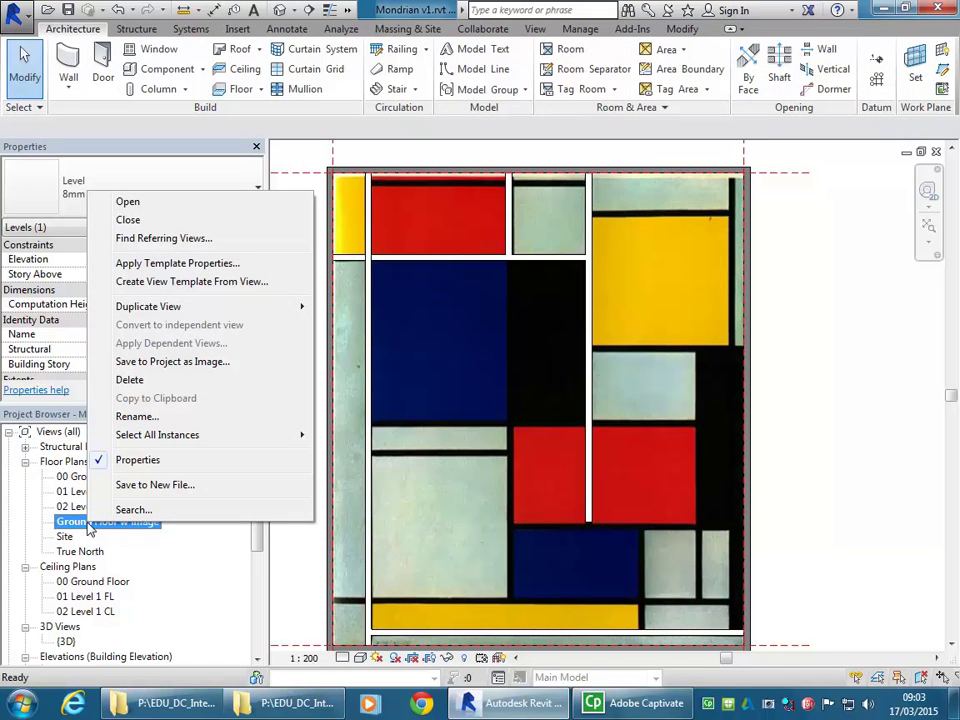
pyautogui.click(138, 417)
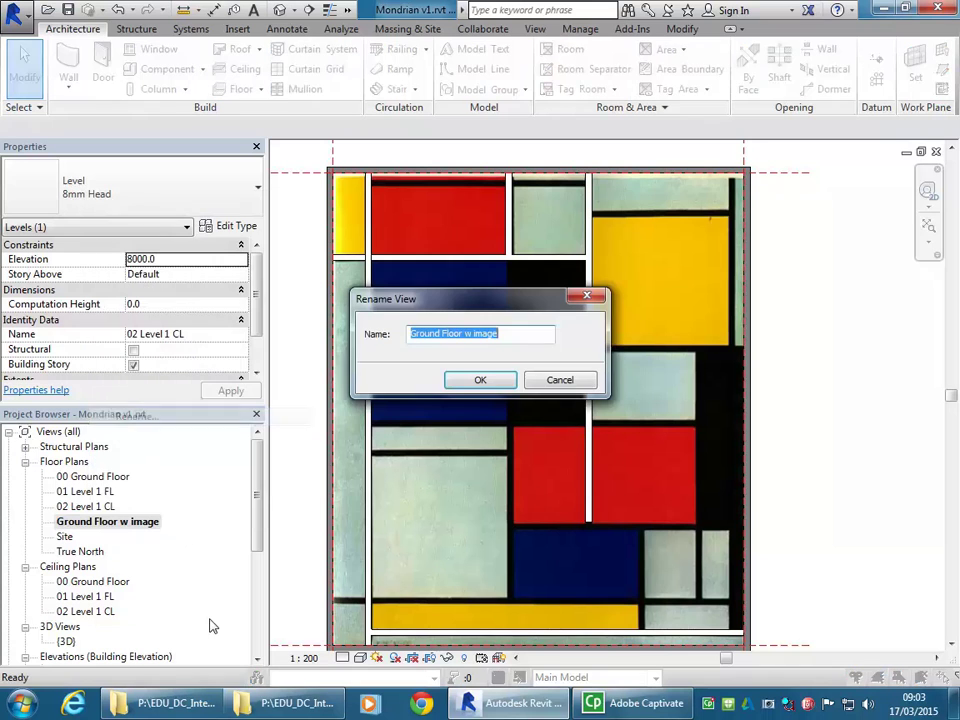
pyautogui.click(412, 335)
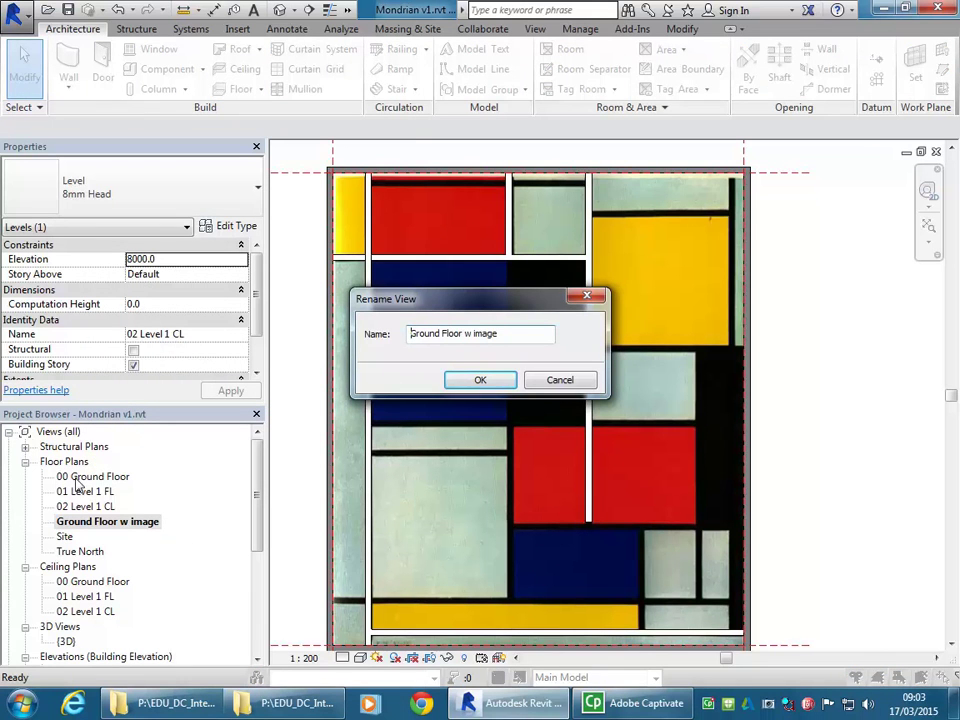
pyautogui.write('00')
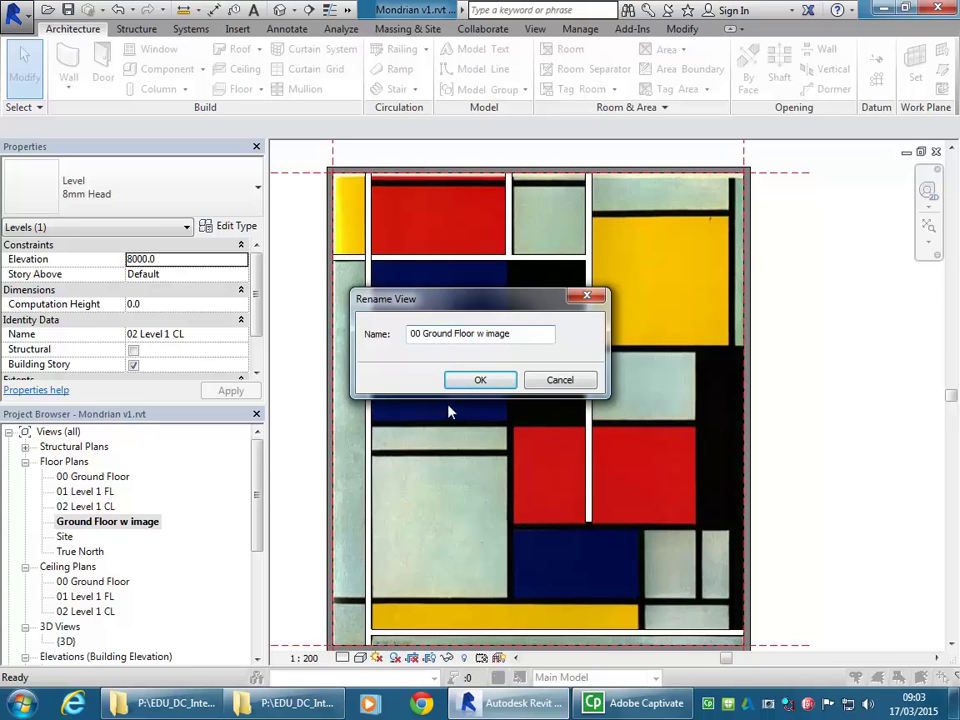
pyautogui.click(480, 380)
pyautogui.click(93, 476)
pyautogui.click(101, 507)
pyautogui.click(95, 521)
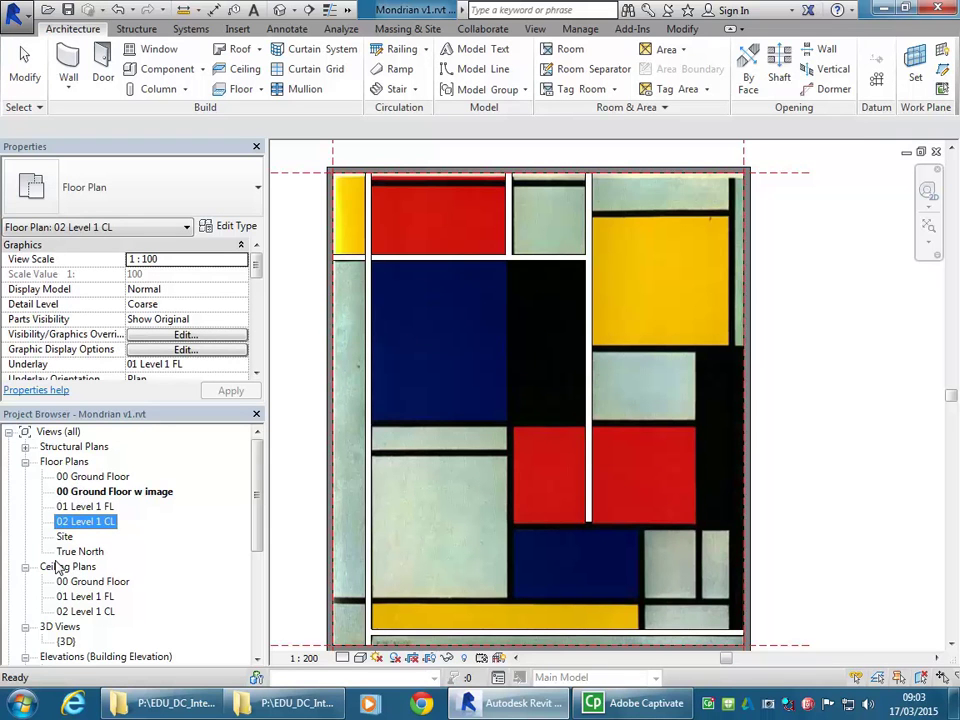
# Step: Open the default 3D view and bring the whole building into view
pyautogui.doubleClick(65, 641)
pyautogui.scroll(-4, 550, 399)
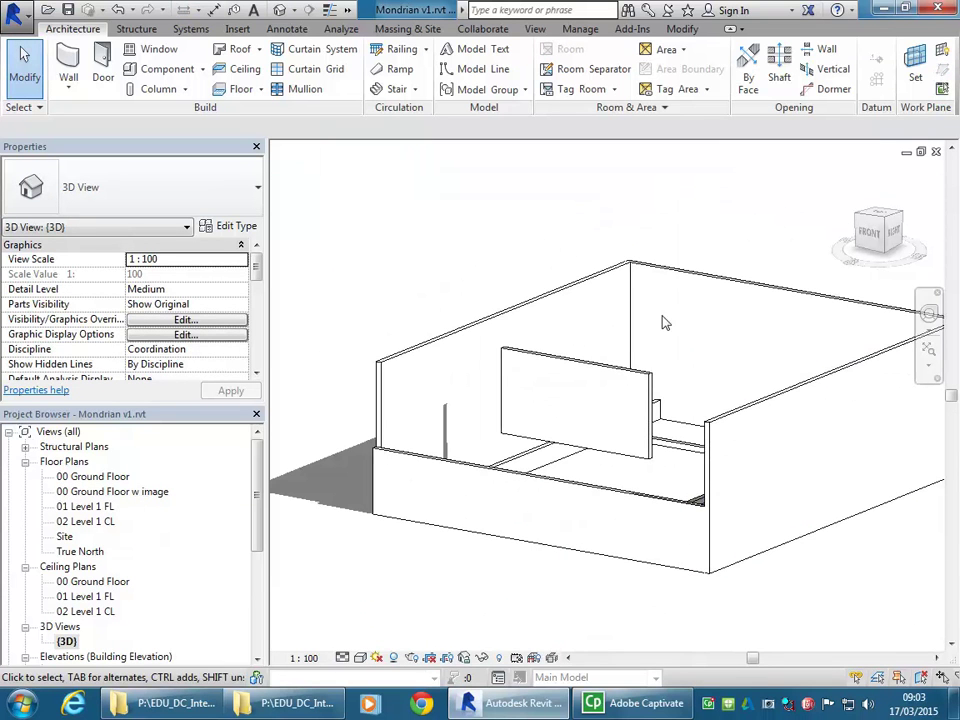
pyautogui.moveTo(670, 337); pyautogui.dragTo(636, 344, button='middle')
pyautogui.scroll(-1, 377, 253)
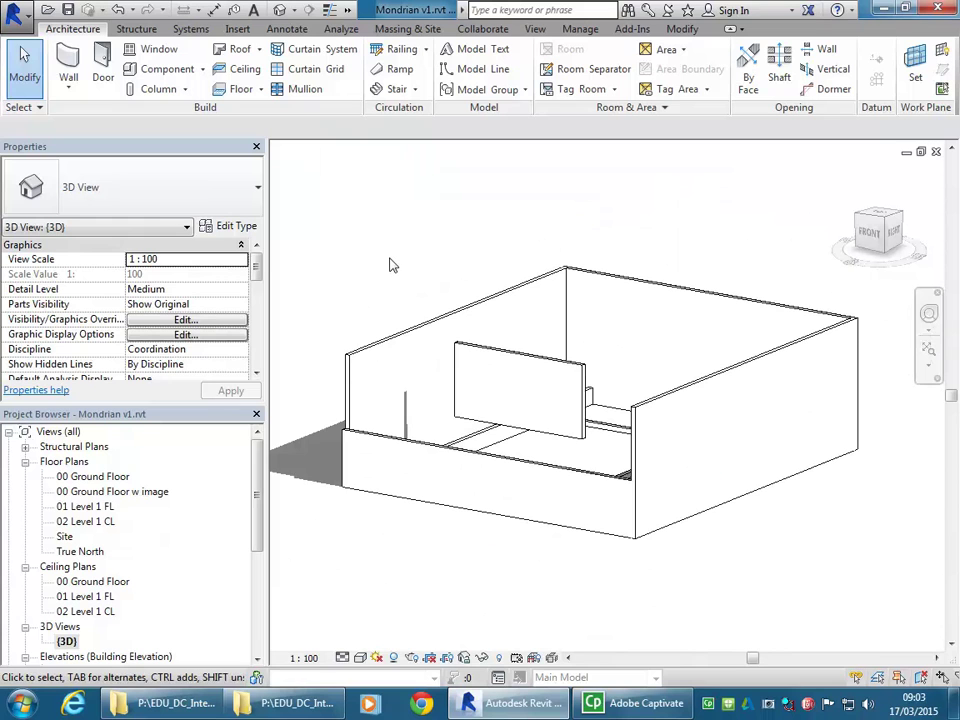